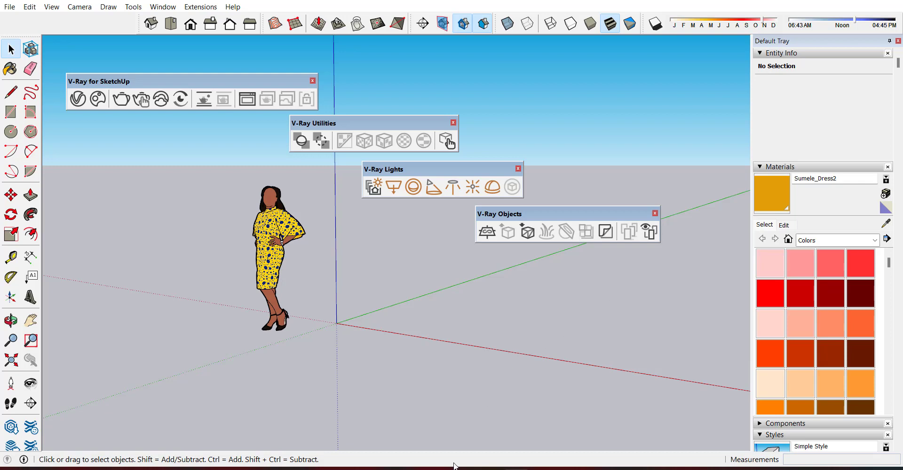
Switch to the browser, open the V-Ray for SketchUp product page on chaos.com, review its purchase options and return to SketchUp
{"action": "left_click", "coordinate": [439, 469]}
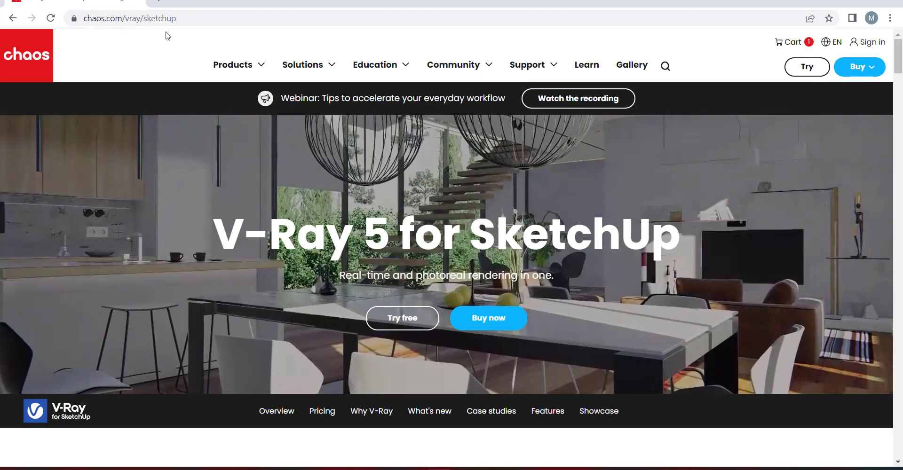
{"action": "left_click", "coordinate": [233, 65]}
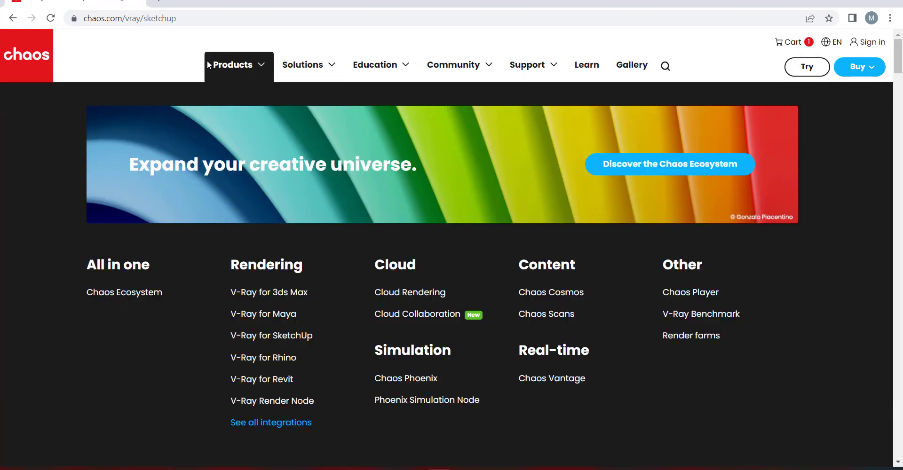
{"action": "left_click", "coordinate": [272, 337]}
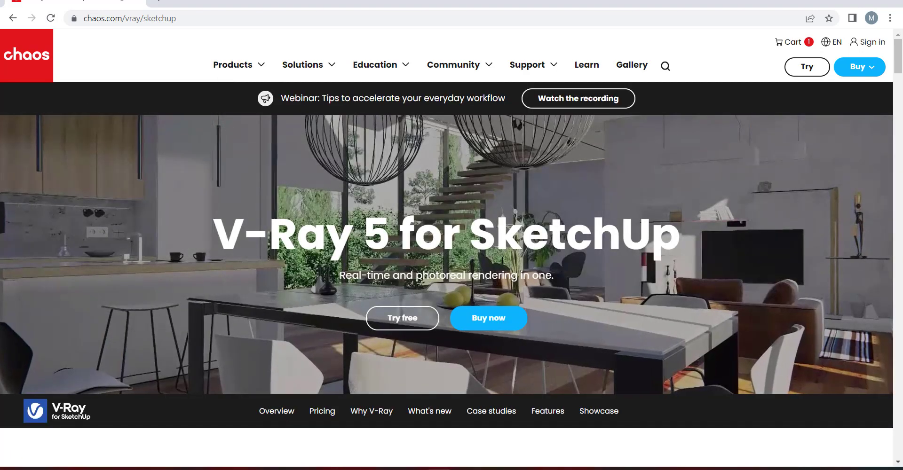
{"action": "scroll", "coordinate": [438, 254], "scroll_direction": "down", "scroll_amount": 1}
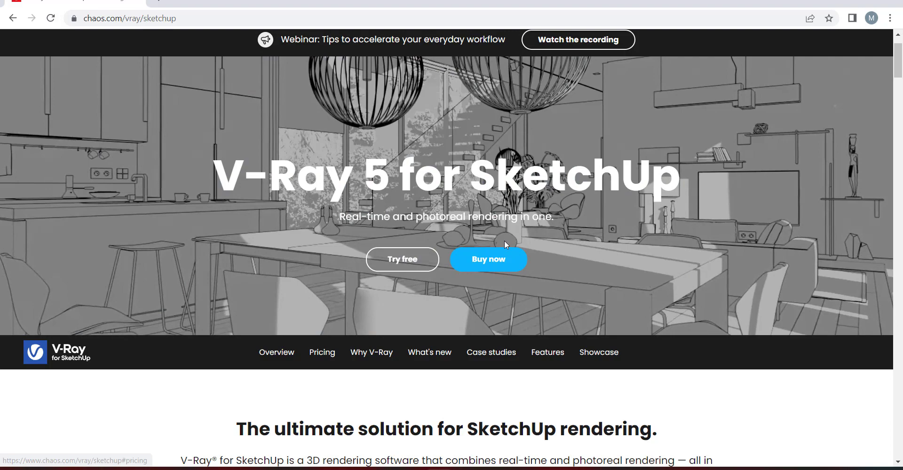
{"action": "left_click", "coordinate": [505, 254]}
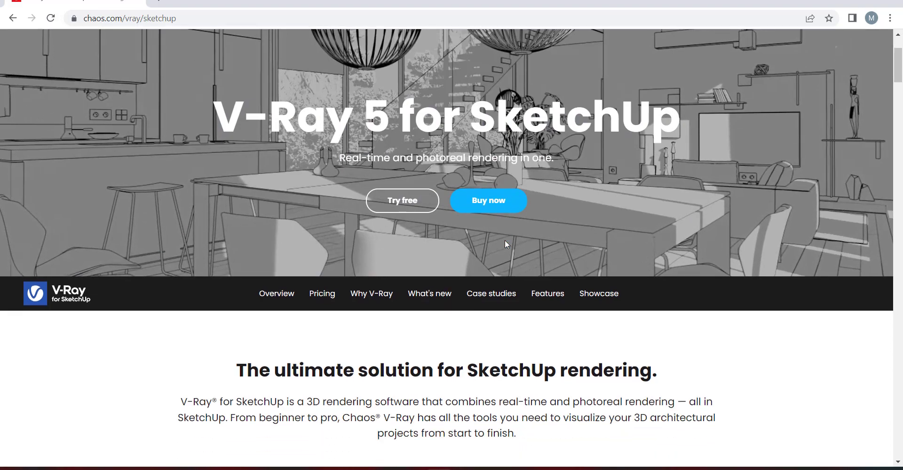
{"action": "scroll", "coordinate": [501, 246], "scroll_direction": "down", "scroll_amount": 10}
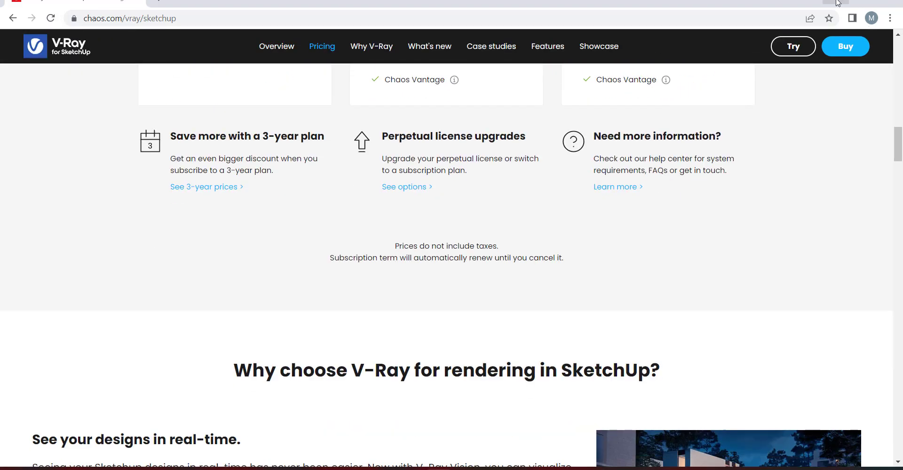
{"action": "left_click", "coordinate": [837, 3]}
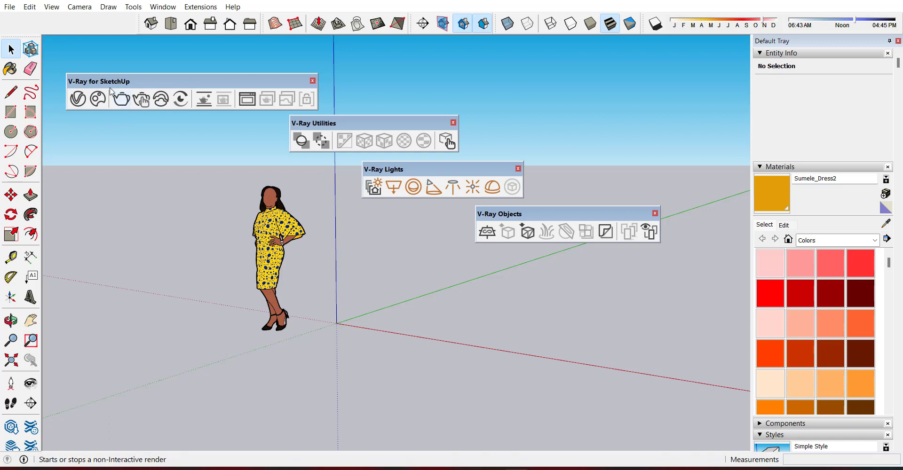
Open the V-Ray Asset Editor and purge the unused assets from the scene
{"action": "left_click", "coordinate": [78, 99]}
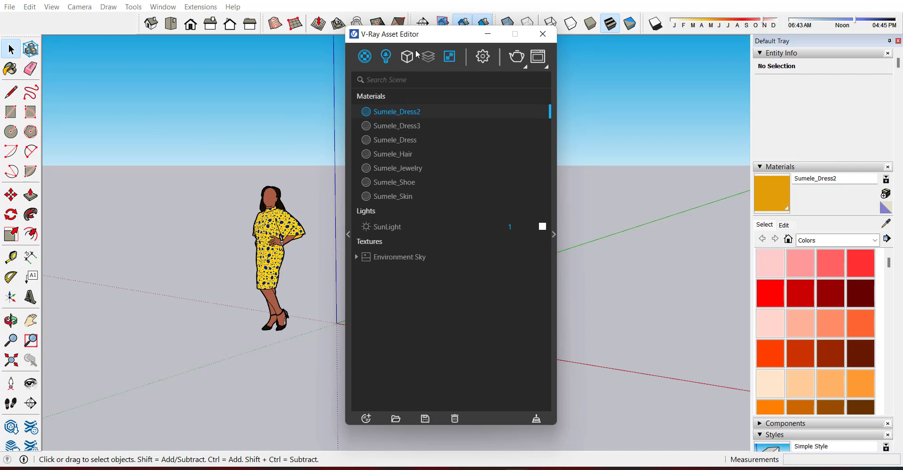
{"action": "left_click_drag", "start_coordinate": [421, 41], "coordinate": [438, 69]}
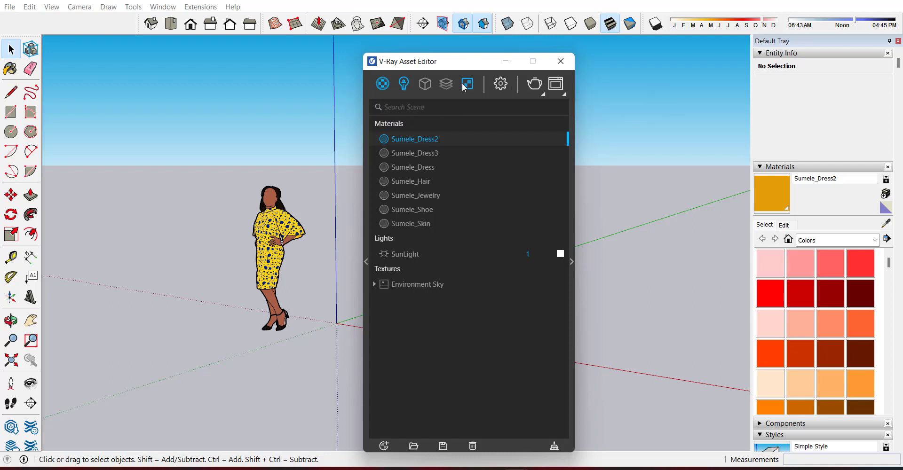
{"action": "left_click", "coordinate": [543, 94]}
{"action": "left_click", "coordinate": [554, 447]}
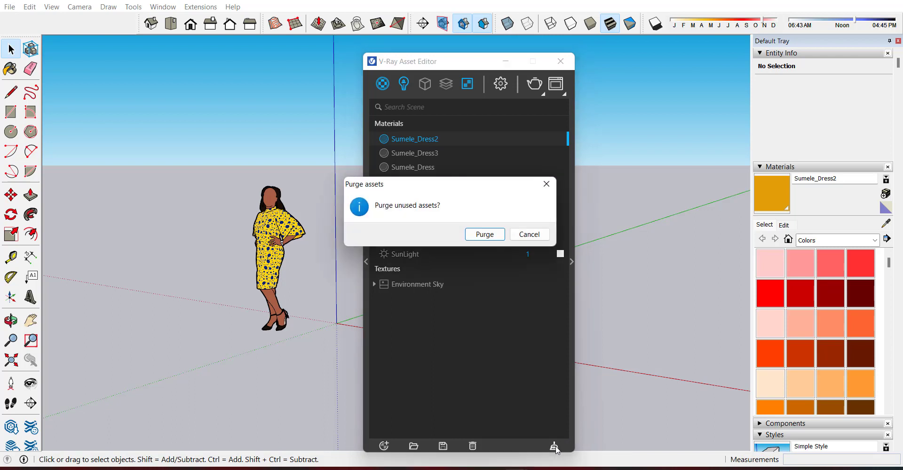
{"action": "left_click", "coordinate": [483, 234]}
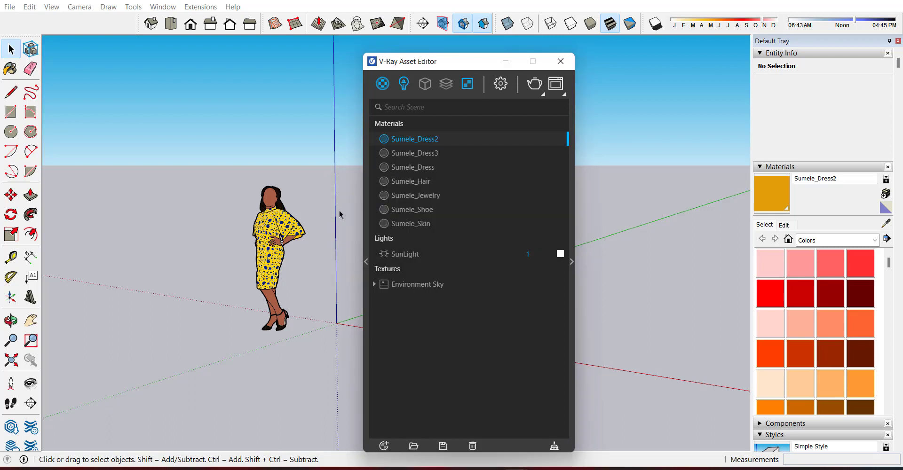
Sample the Sumele_Hair material from the standing figure and expand the V-Ray material library
{"action": "left_click", "coordinate": [886, 224]}
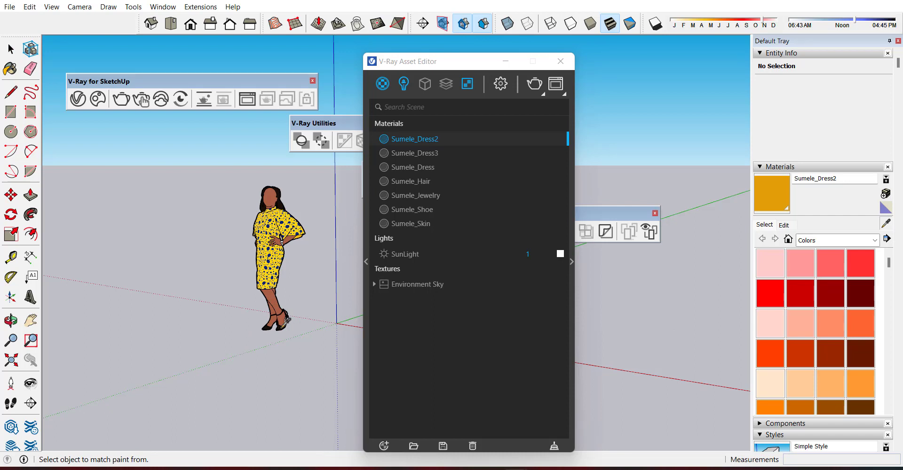
{"action": "left_click", "coordinate": [408, 181]}
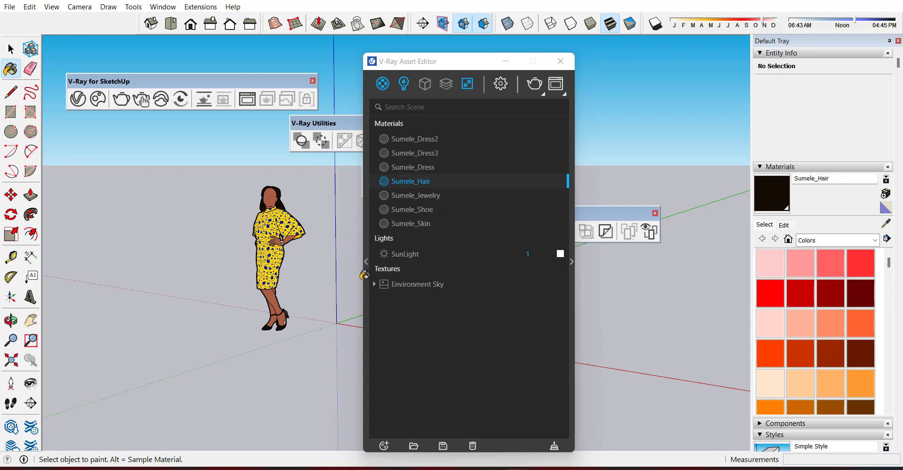
{"action": "left_click", "coordinate": [364, 111]}
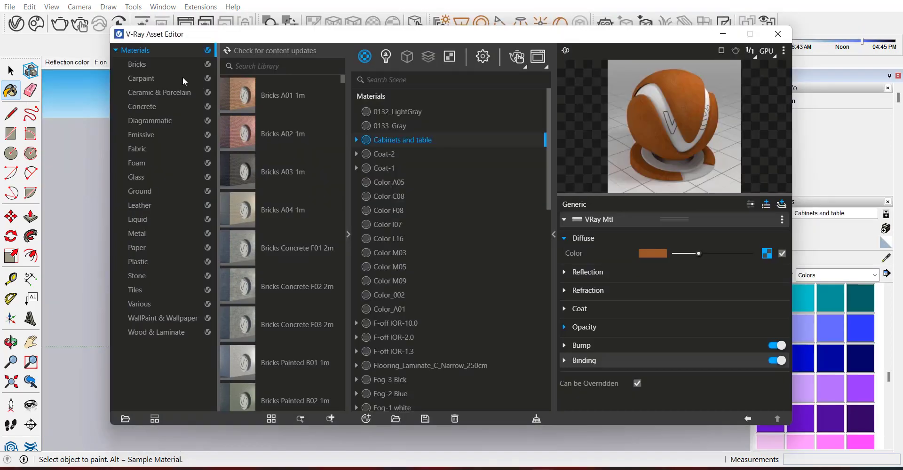
Browse the library's material categories from Bricks and Carpaint through Ceramic & Porcelain, Concrete, Diagrammatic, Emissive and Fabric to Foam
{"action": "left_click", "coordinate": [138, 65]}
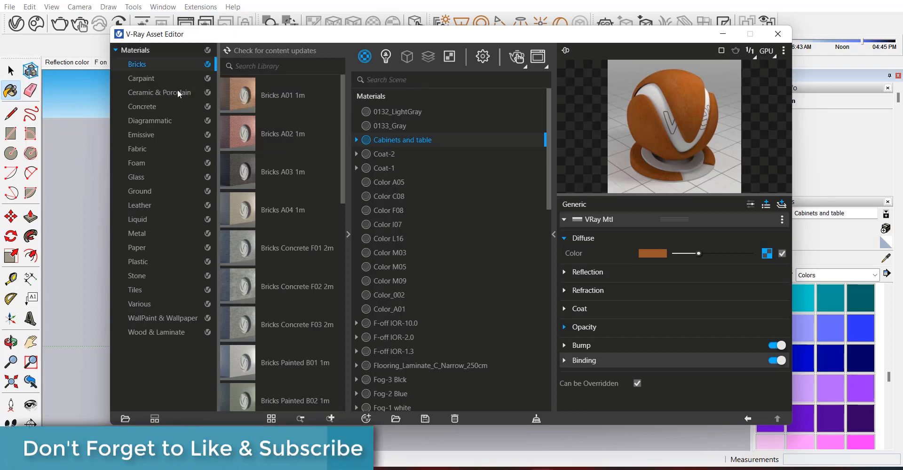
{"action": "scroll", "coordinate": [264, 165], "scroll_direction": "down", "scroll_amount": 10}
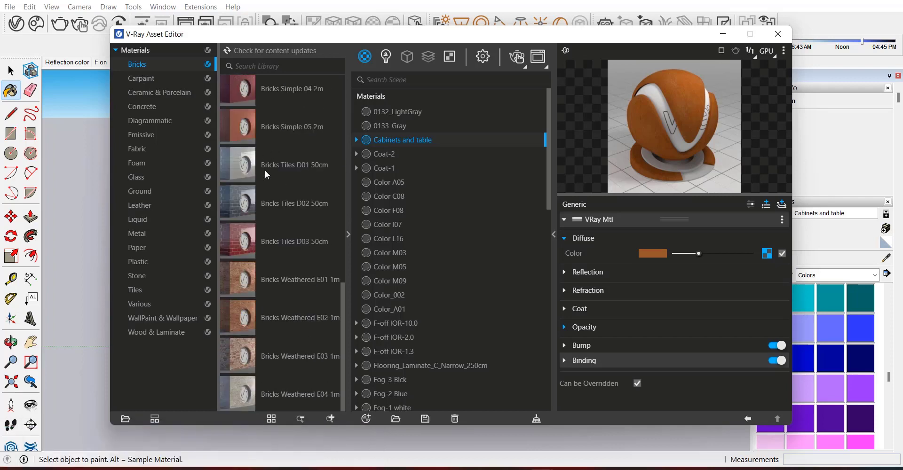
{"action": "left_click", "coordinate": [134, 80]}
{"action": "scroll", "coordinate": [276, 122], "scroll_direction": "down", "scroll_amount": 10}
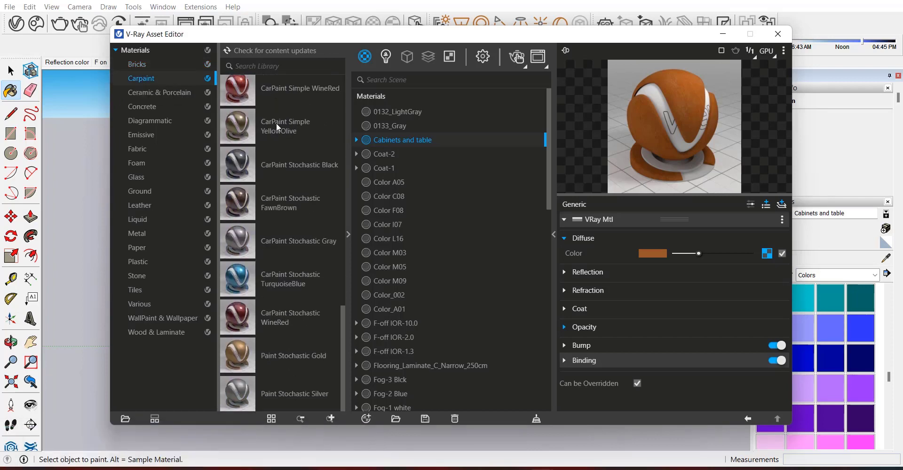
{"action": "left_click", "coordinate": [169, 92]}
{"action": "left_click", "coordinate": [158, 108]}
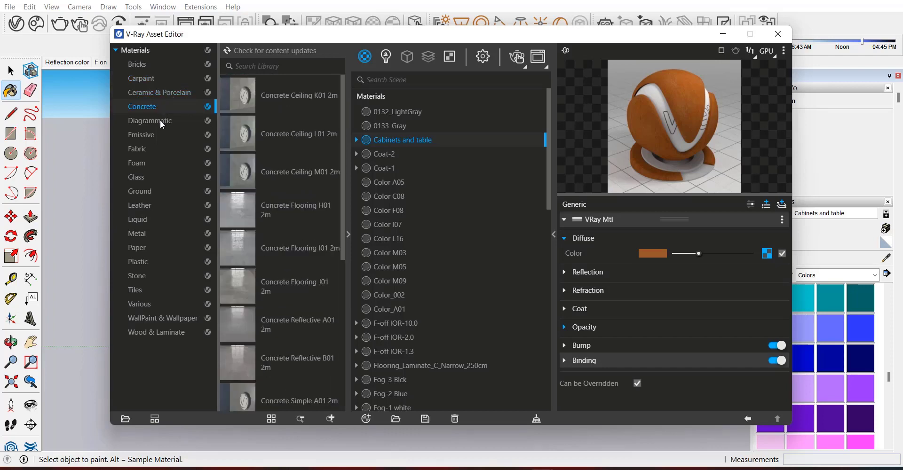
{"action": "left_click", "coordinate": [160, 120]}
{"action": "left_click", "coordinate": [148, 136]}
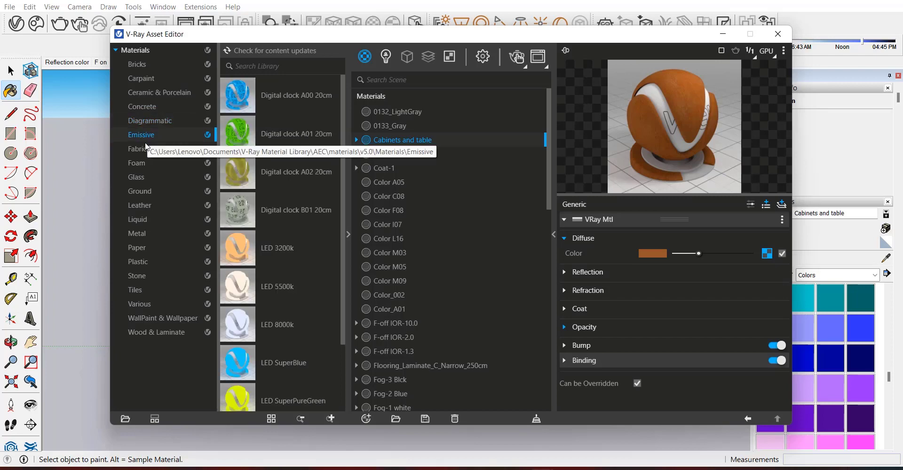
{"action": "left_click", "coordinate": [144, 150]}
{"action": "left_click", "coordinate": [143, 162]}
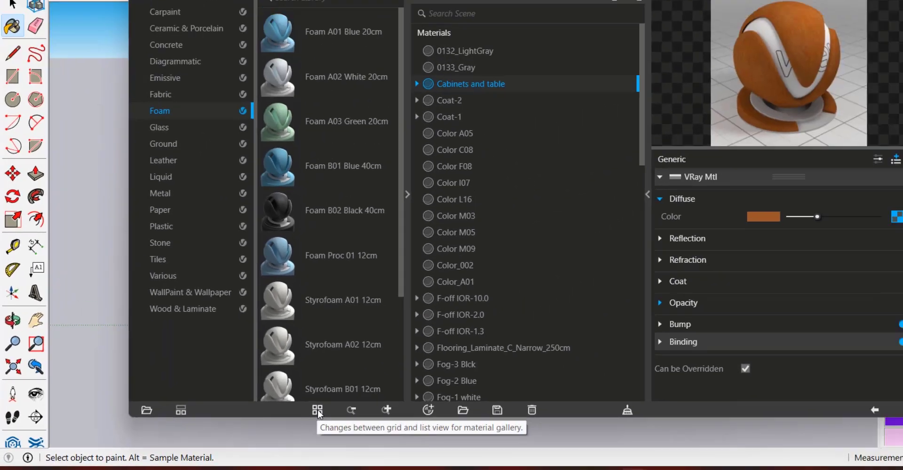
Switch the Foam material gallery back and forth between grid and list view, ending in list view
{"action": "left_click", "coordinate": [318, 410]}
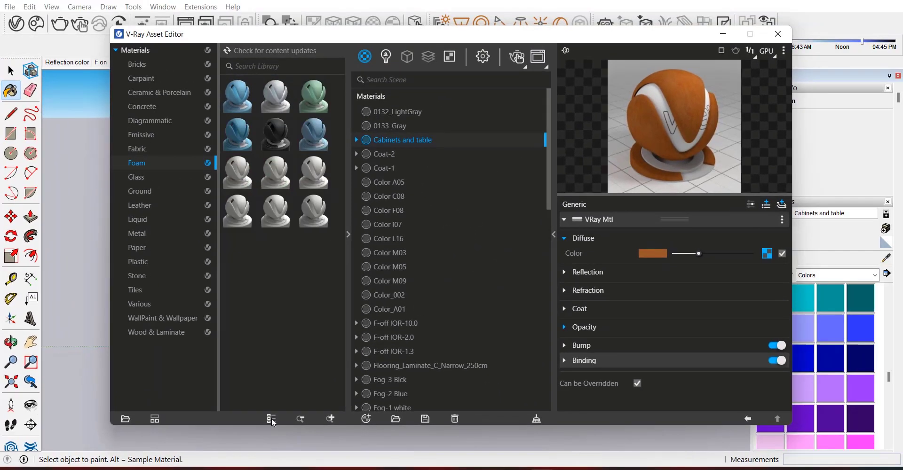
{"action": "left_click", "coordinate": [272, 418]}
{"action": "left_click", "coordinate": [271, 419]}
{"action": "left_click", "coordinate": [272, 418]}
{"action": "left_click", "coordinate": [272, 418]}
{"action": "left_click", "coordinate": [272, 419]}
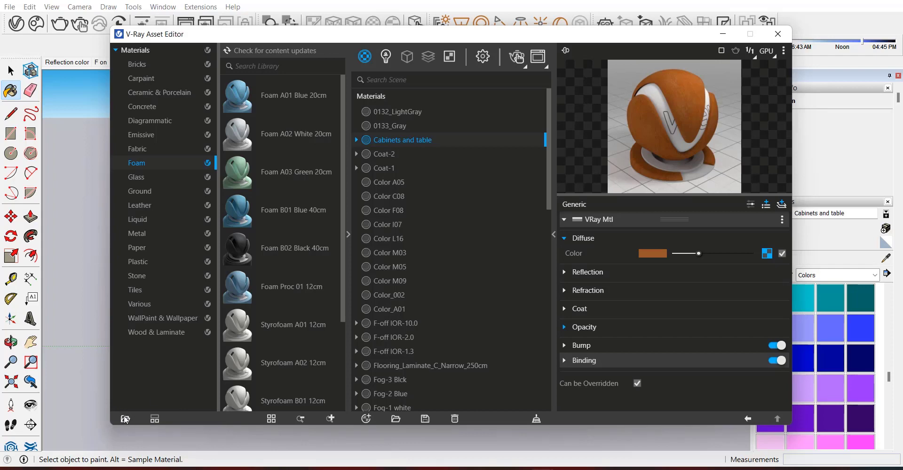
Toggle the library between stacked and side-by-side layout, ending with categories and materials side by side
{"action": "left_click", "coordinate": [155, 419]}
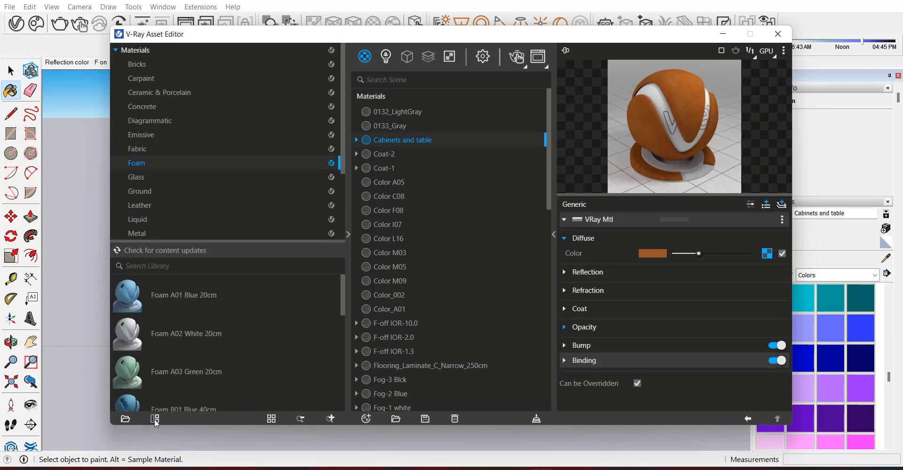
{"action": "left_click", "coordinate": [155, 419]}
{"action": "left_click", "coordinate": [155, 420]}
{"action": "left_click", "coordinate": [155, 419]}
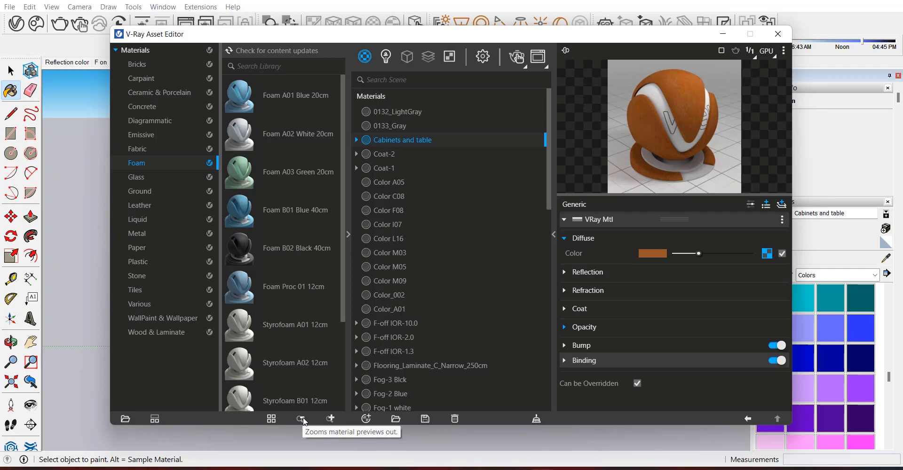
Enlarge the library's material previews by two zoom levels and reduce them by two again
{"action": "left_click", "coordinate": [334, 420]}
{"action": "left_click", "coordinate": [334, 419]}
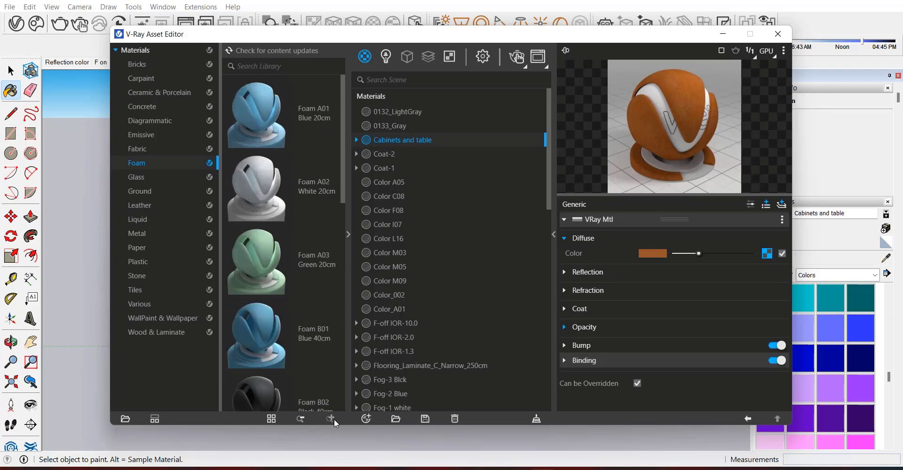
{"action": "left_click", "coordinate": [302, 419]}
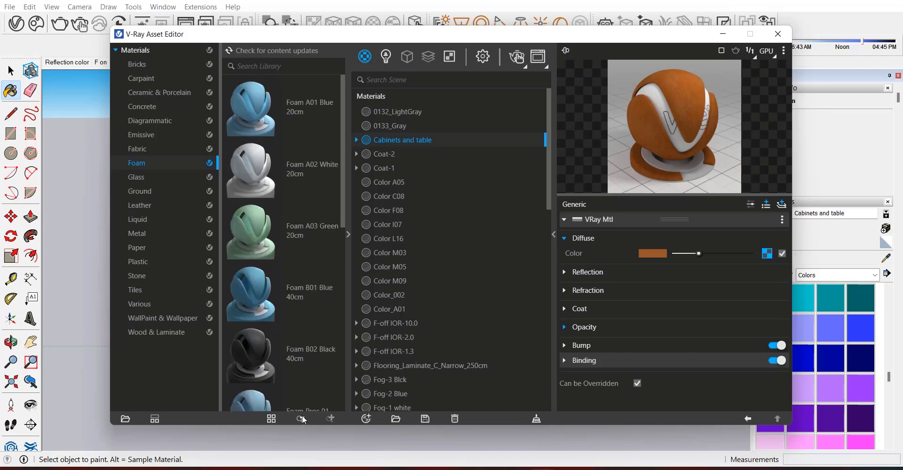
{"action": "left_click", "coordinate": [302, 419]}
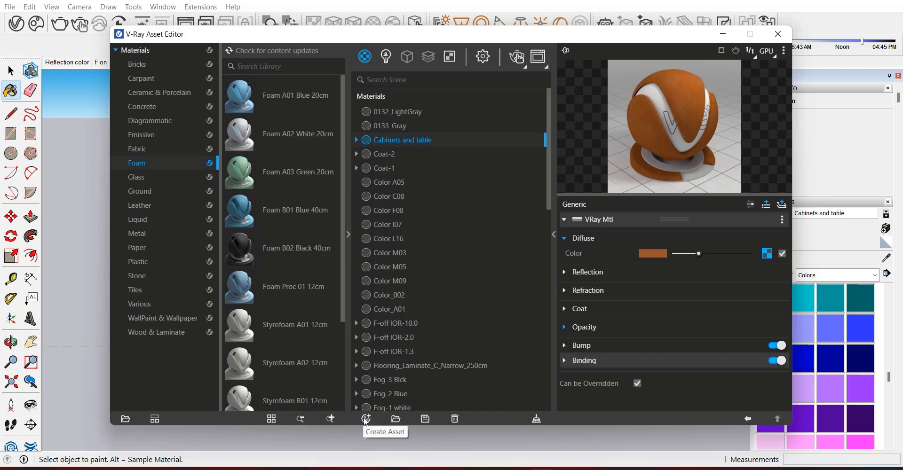
Review the light and material types offered for new assets, and open the asset import dialog without importing a file
{"action": "left_click", "coordinate": [365, 418]}
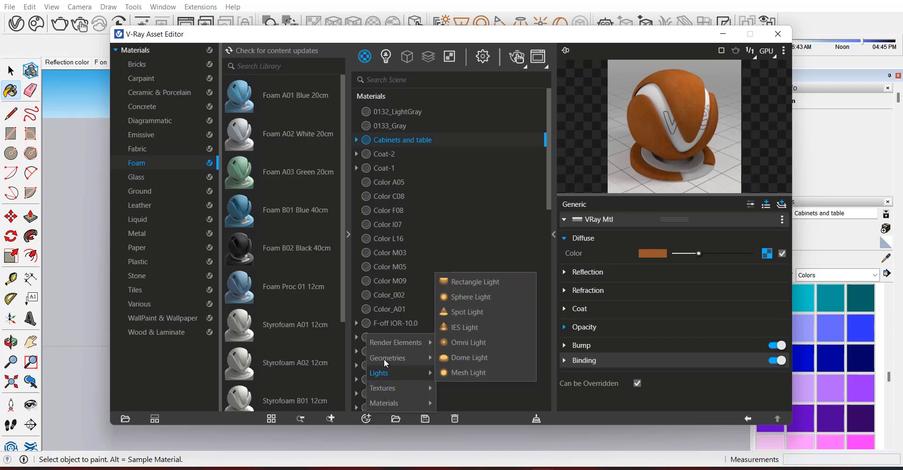
{"action": "mouse_move", "coordinate": [389, 403]}
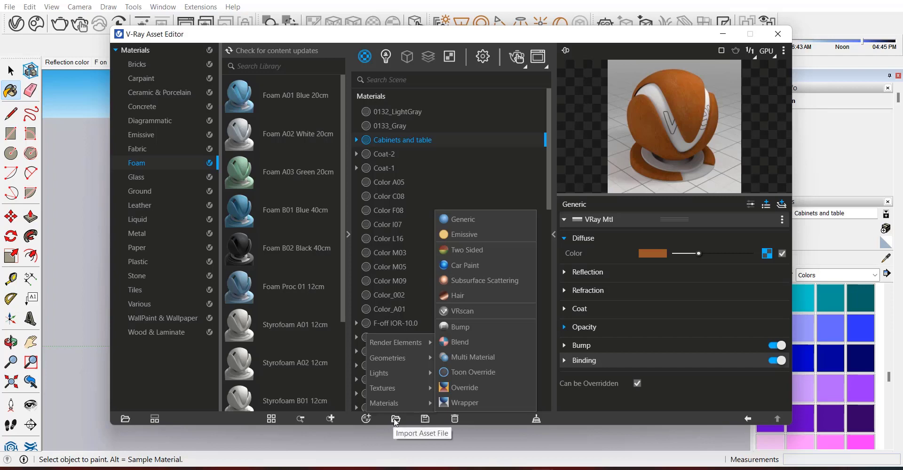
{"action": "left_click", "coordinate": [395, 420]}
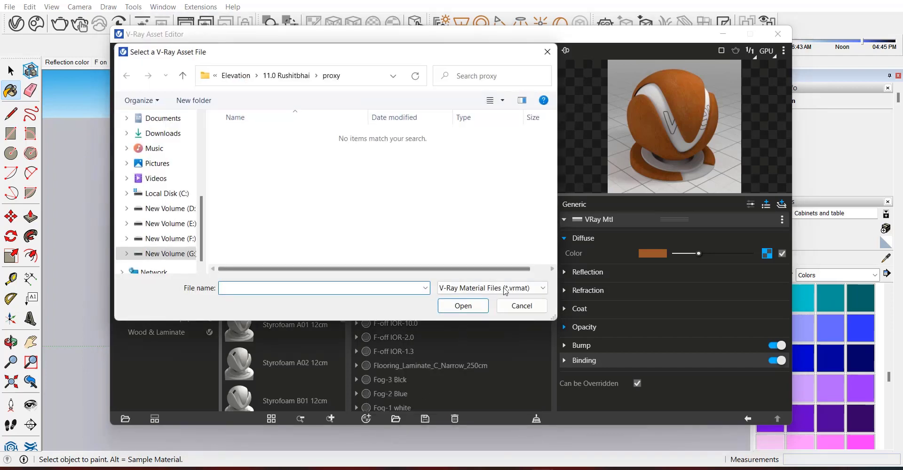
{"action": "left_click", "coordinate": [520, 305]}
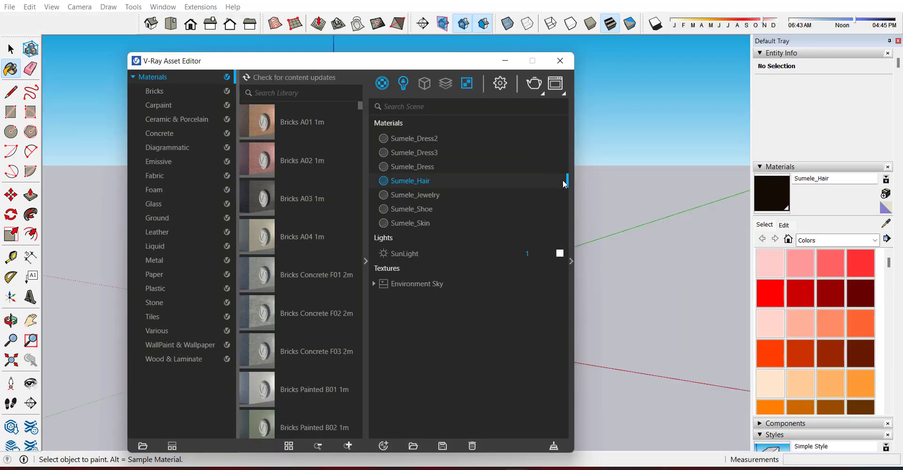
Expand the material settings beside the asset list and view the previews of Sumele_Dress and Sumele_Dress3
{"action": "left_click", "coordinate": [573, 213]}
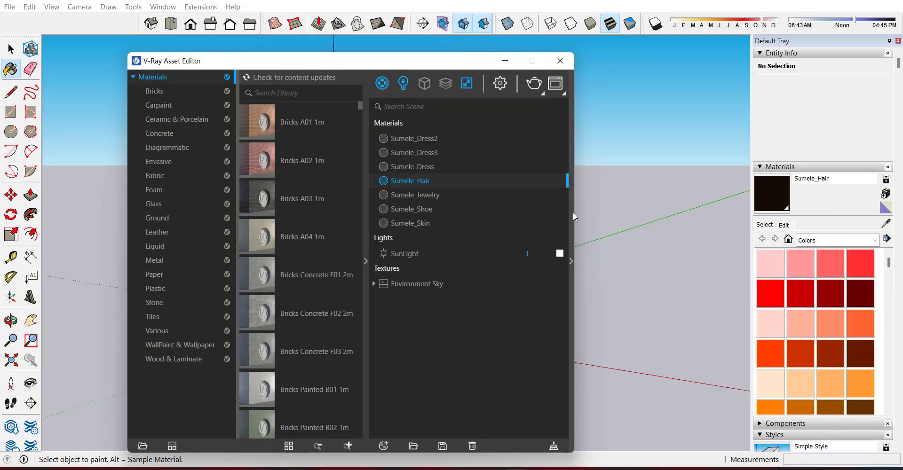
{"action": "left_click_drag", "start_coordinate": [417, 66], "coordinate": [343, 70]}
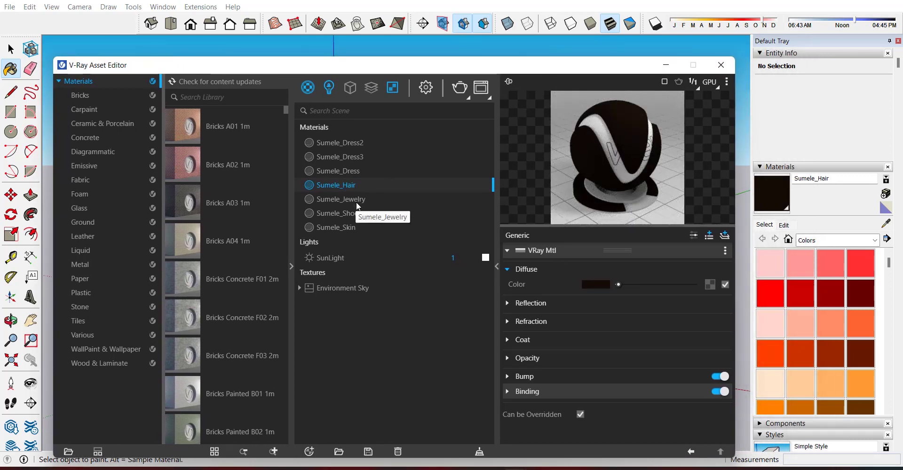
{"action": "left_click", "coordinate": [346, 171]}
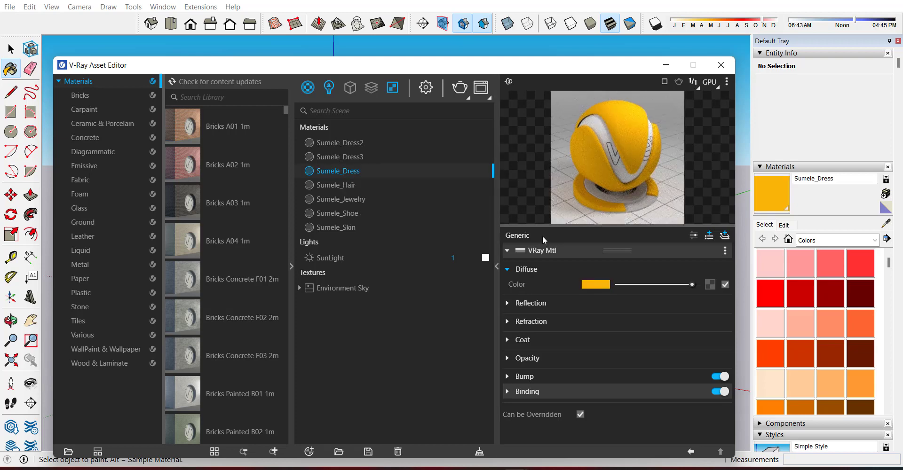
{"action": "left_click", "coordinate": [335, 158]}
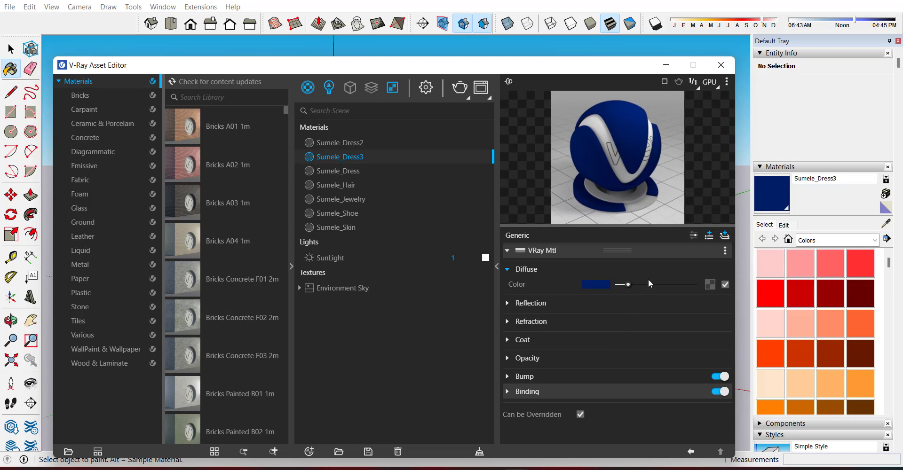
Show the advanced parameters of Sumele_Dress3 and expand its Reflection section to review the full list of material settings
{"action": "left_click", "coordinate": [693, 236]}
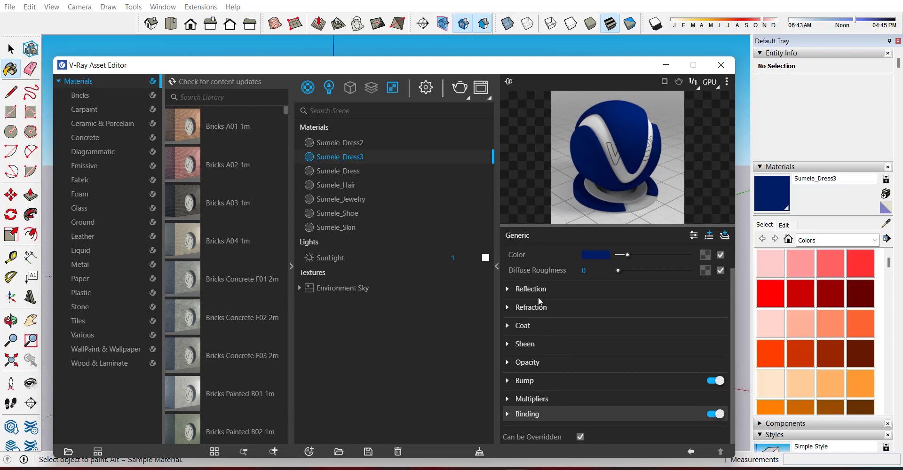
{"action": "left_click", "coordinate": [507, 289]}
{"action": "scroll", "coordinate": [539, 316], "scroll_direction": "down", "scroll_amount": 3}
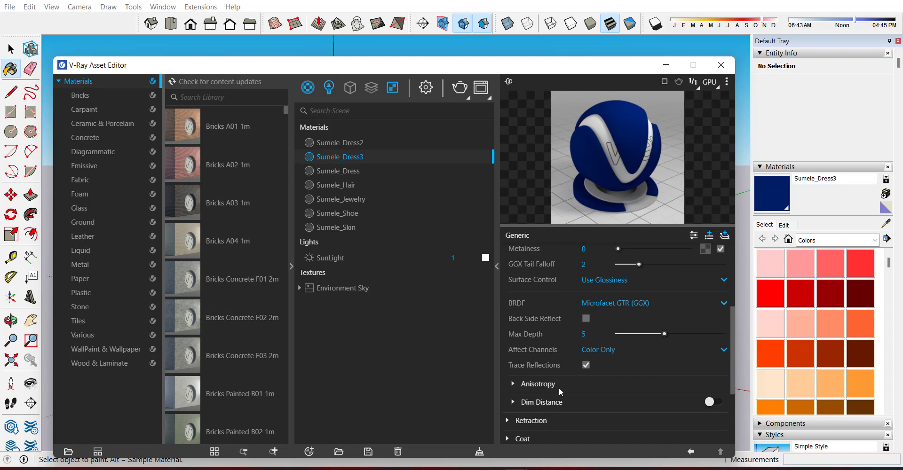
{"action": "scroll", "coordinate": [567, 382], "scroll_direction": "up", "scroll_amount": 3}
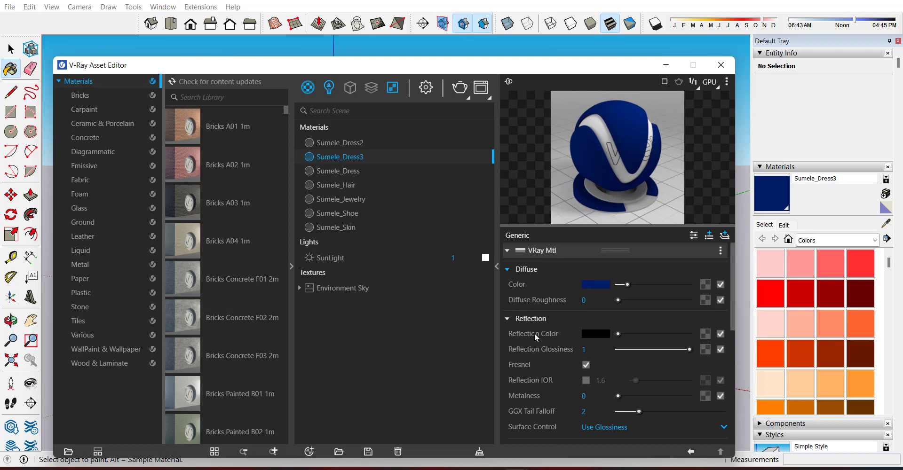
{"action": "scroll", "coordinate": [534, 332], "scroll_direction": "down", "scroll_amount": 10}
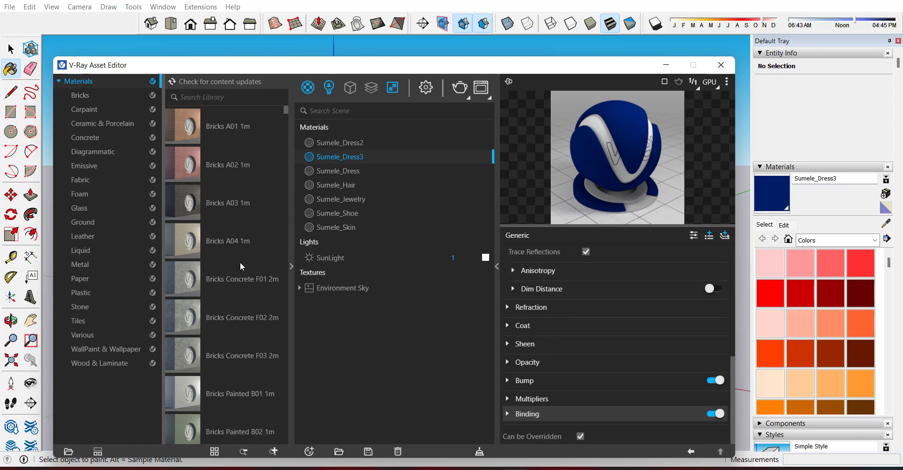
{"action": "left_click", "coordinate": [874, 240]}
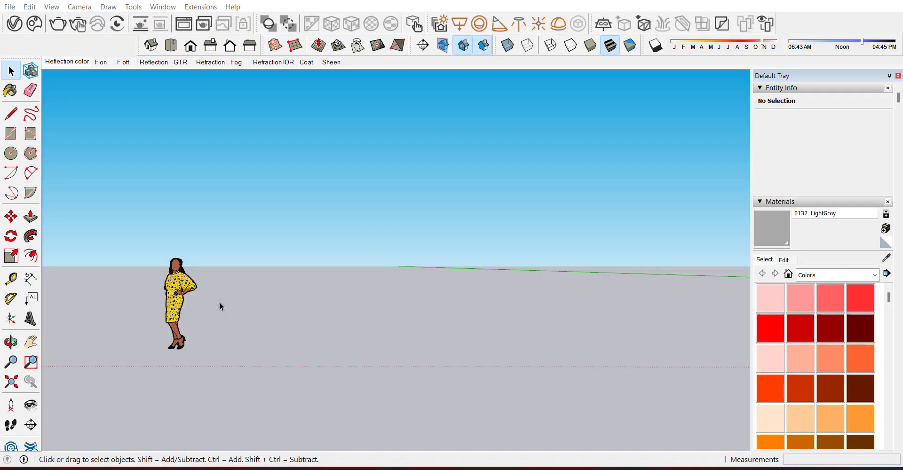
Open the Asset Editor's render settings, review the engine, interactivity and denoiser options, and minimize the editor
{"action": "left_click", "coordinate": [14, 24]}
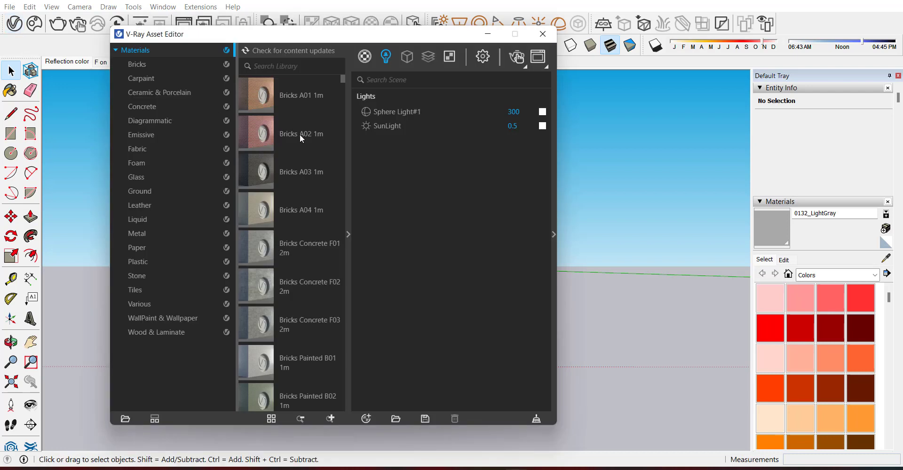
{"action": "left_click", "coordinate": [484, 59]}
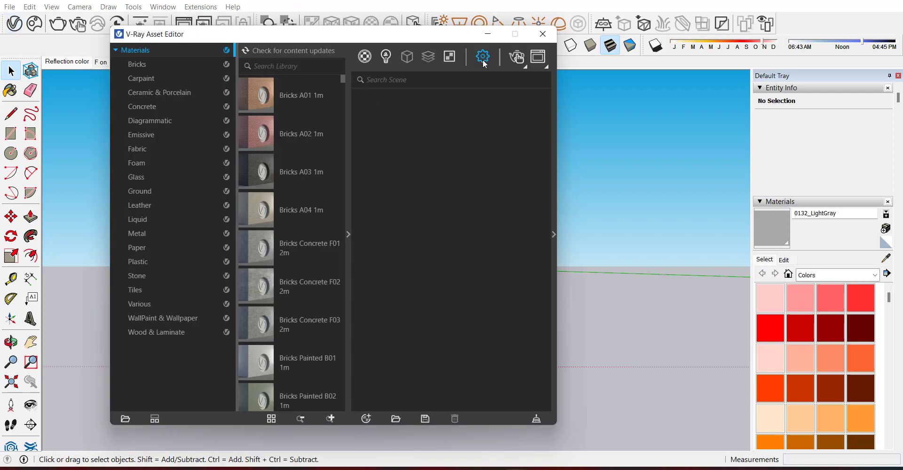
{"action": "left_click_drag", "start_coordinate": [452, 37], "coordinate": [431, 56]}
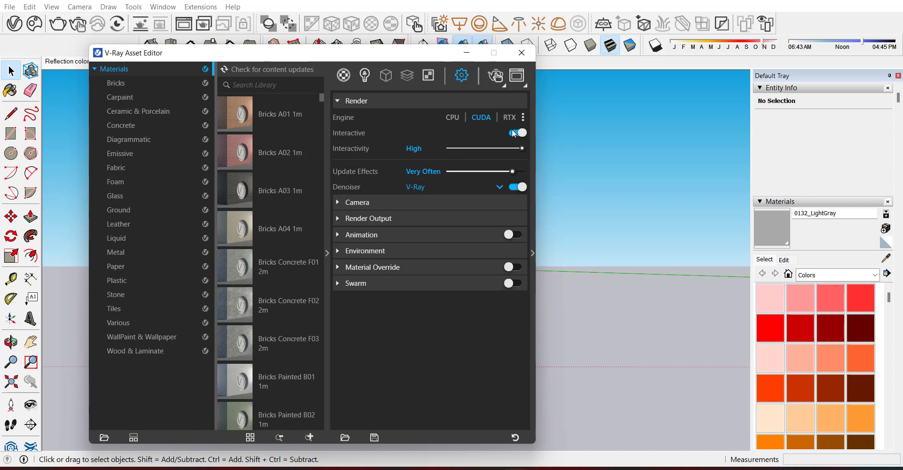
{"action": "mouse_move", "coordinate": [344, 153]}
{"action": "left_click", "coordinate": [467, 53]}
Draw a rectangle on the ground beside the standing figure and turn it into a solid box group
{"action": "left_click", "coordinate": [11, 134]}
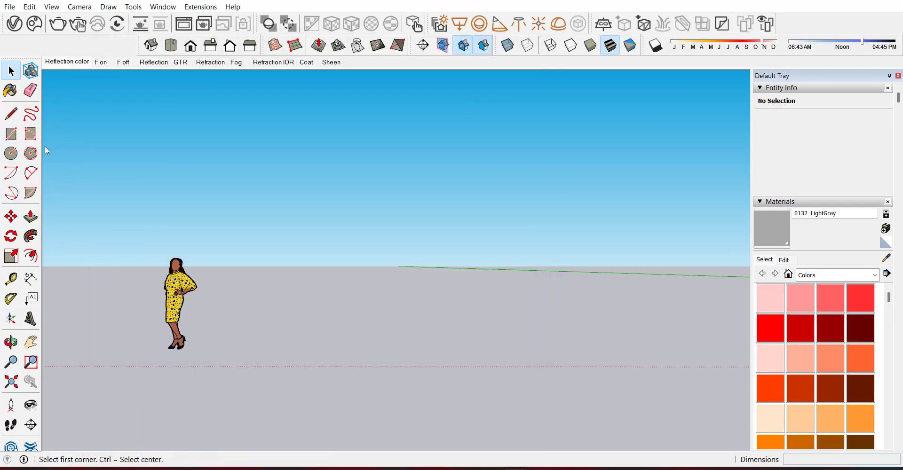
{"action": "scroll", "coordinate": [249, 319], "scroll_direction": "up", "scroll_amount": 2}
{"action": "left_click", "coordinate": [216, 330]}
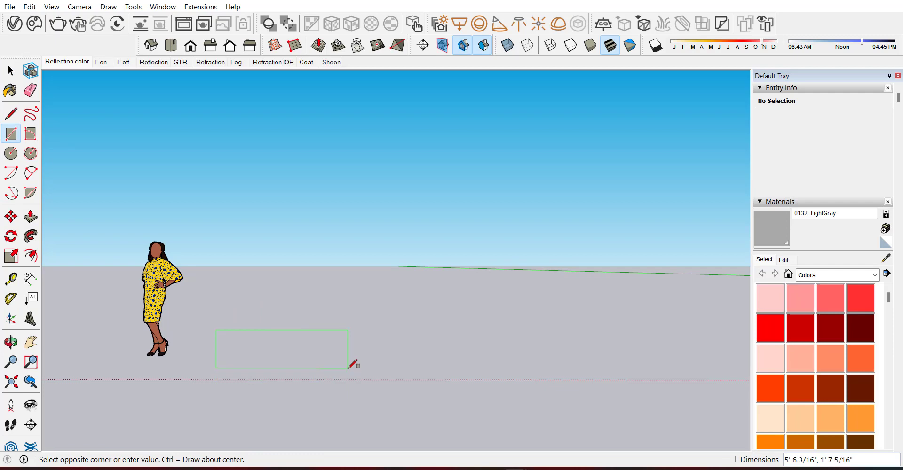
{"action": "left_click", "coordinate": [385, 365]}
{"action": "key", "text": "space"}
{"action": "left_click", "coordinate": [313, 348]}
{"action": "scroll", "coordinate": [350, 361], "scroll_direction": "up", "scroll_amount": 5}
Copy the box group about 7' 4 3/8" along the red axis, leaving a narrow gap between the two boxes
{"action": "key", "text": "m"}
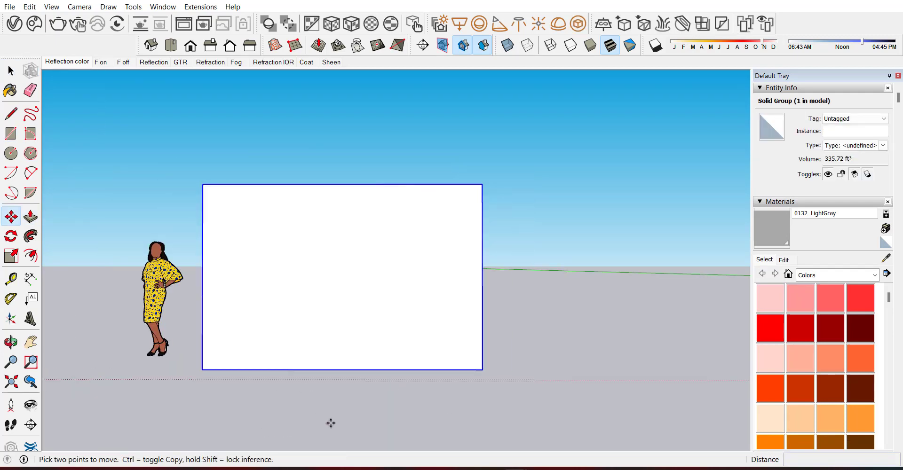
{"action": "left_click", "coordinate": [330, 422]}
{"action": "key", "text": "ctrl"}
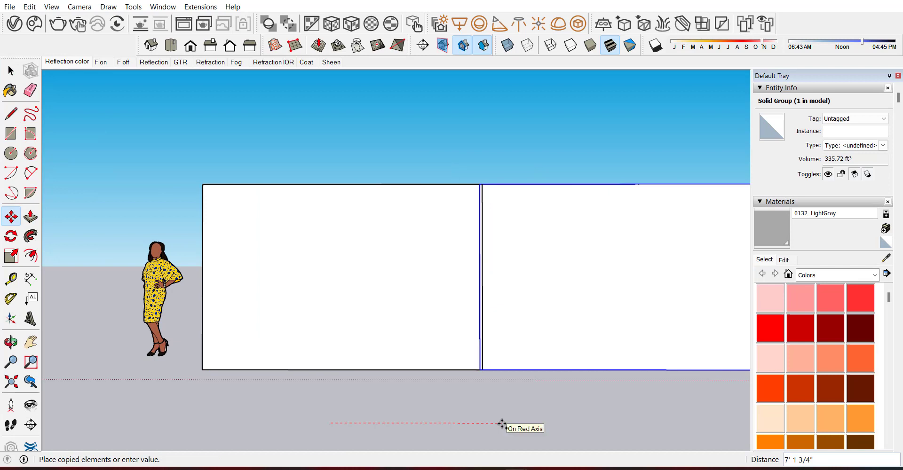
{"action": "left_click", "coordinate": [507, 422]}
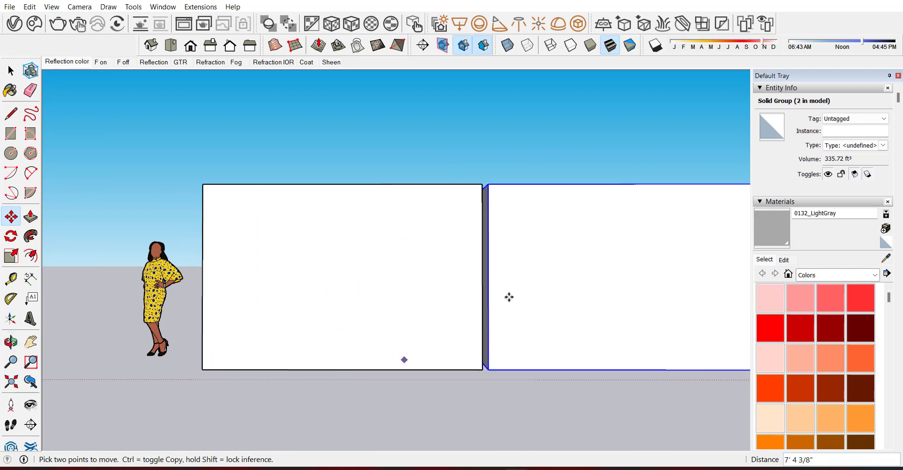
Reopen the Asset Editor, show the Bricks library category and list the scene's materials, keeping the boxes in view
{"action": "mouse_move", "coordinate": [577, 266]}
{"action": "left_click", "coordinate": [18, 29]}
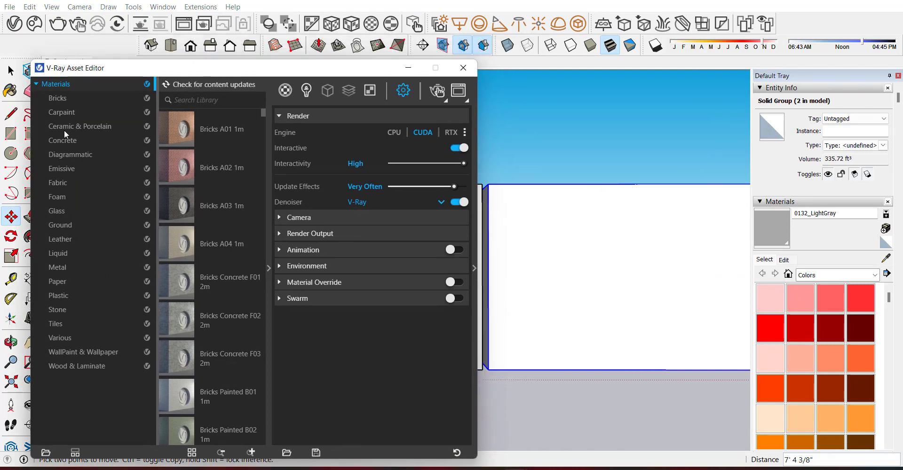
{"action": "left_click", "coordinate": [59, 99]}
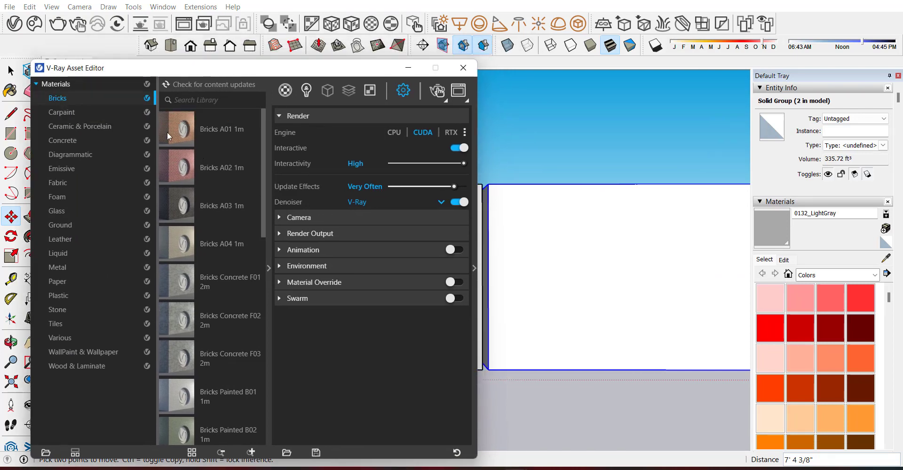
{"action": "left_click", "coordinate": [285, 90]}
{"action": "left_click_drag", "start_coordinate": [356, 73], "coordinate": [284, 67]}
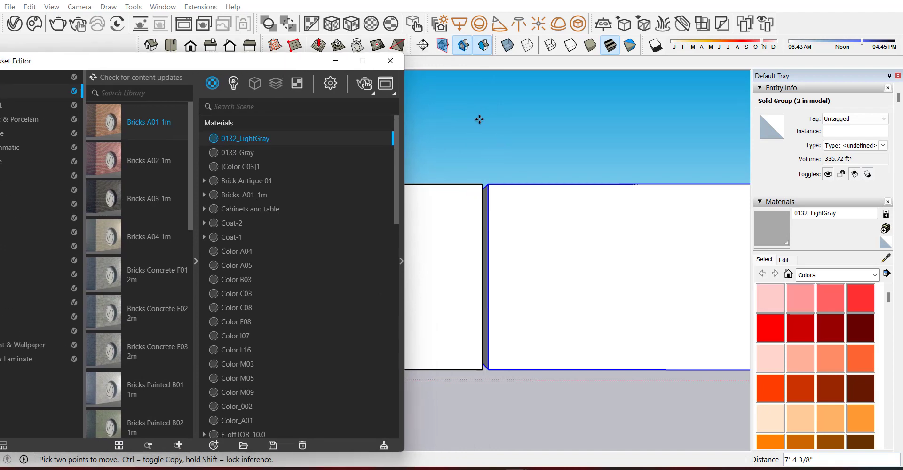
{"action": "left_click_drag", "start_coordinate": [119, 61], "coordinate": [143, 61]}
Select the box nearer the figure, add Bricks A01 1m from the library to the scene materials, and expand its settings
{"action": "key", "text": "space"}
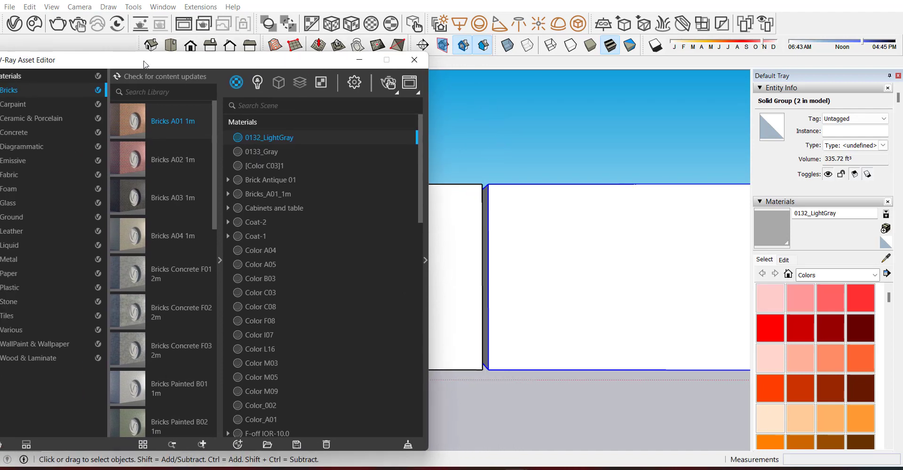
{"action": "left_click", "coordinate": [474, 203]}
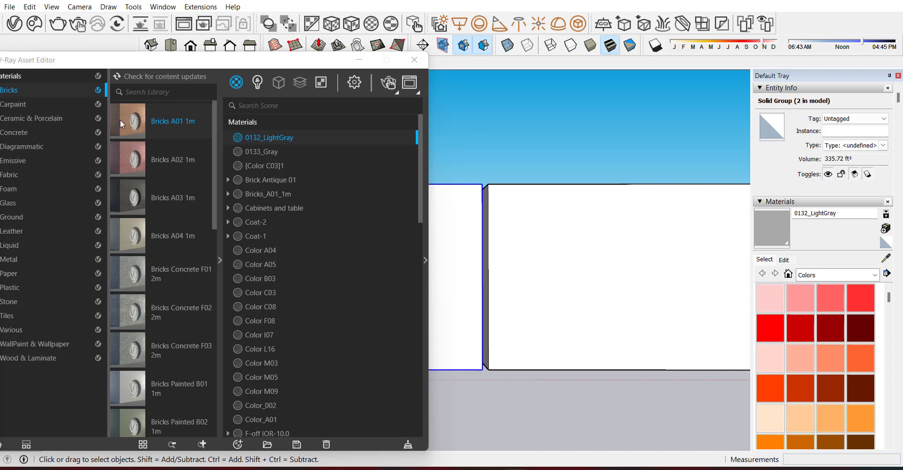
{"action": "mouse_move", "coordinate": [117, 119]}
{"action": "left_mouse_down"}
{"action": "mouse_move", "coordinate": [208, 133]}
{"action": "mouse_move", "coordinate": [310, 182]}
{"action": "mouse_move", "coordinate": [329, 284]}
{"action": "left_mouse_up"}
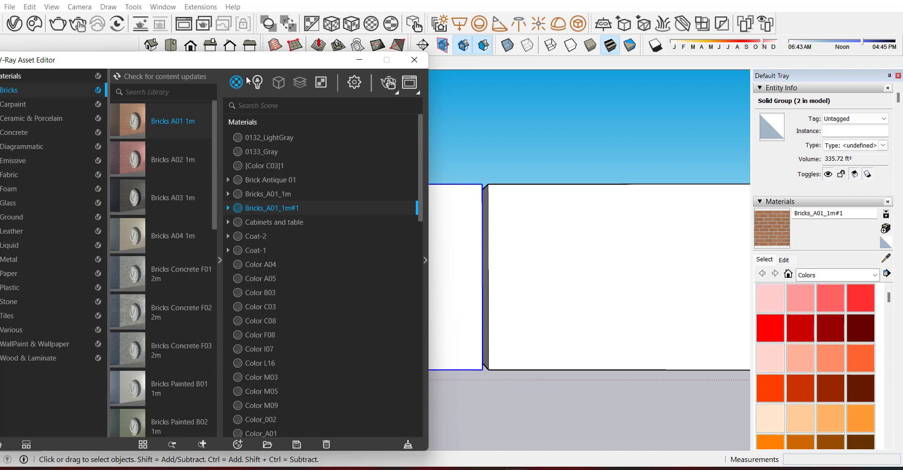
{"action": "left_click", "coordinate": [424, 259]}
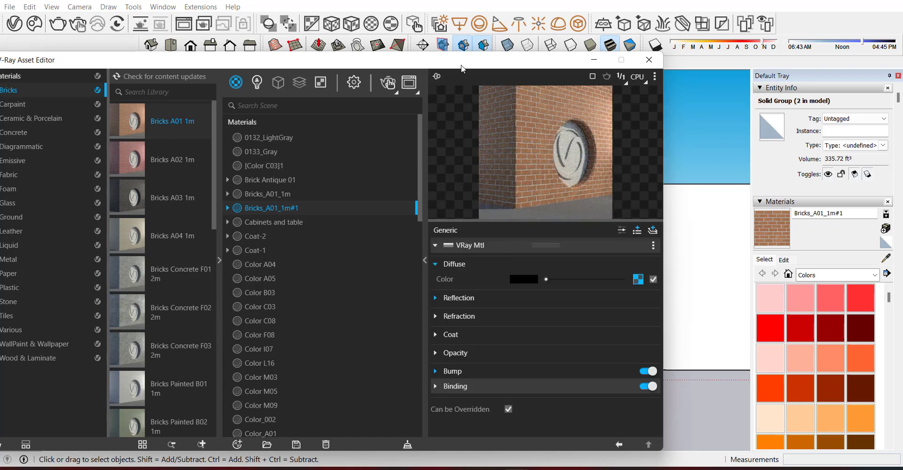
{"action": "left_click_drag", "start_coordinate": [461, 65], "coordinate": [341, 71]}
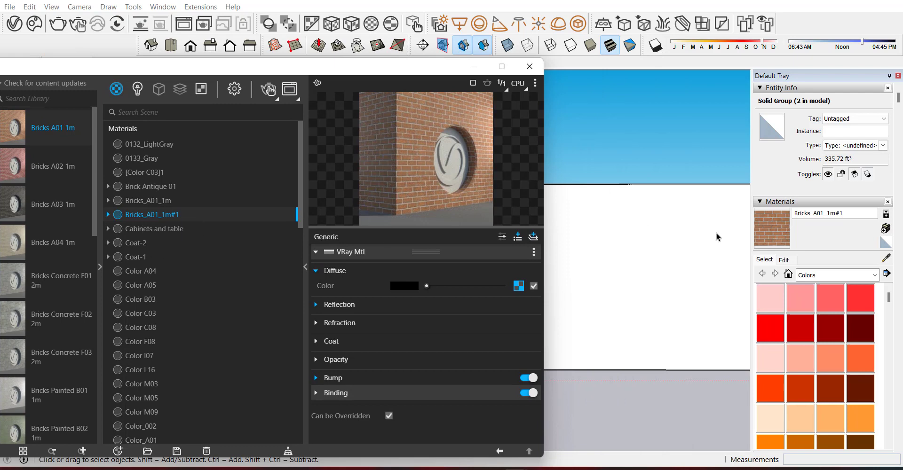
Paint the selected box with the newly added brick material and undo the painting
{"action": "left_click", "coordinate": [774, 224]}
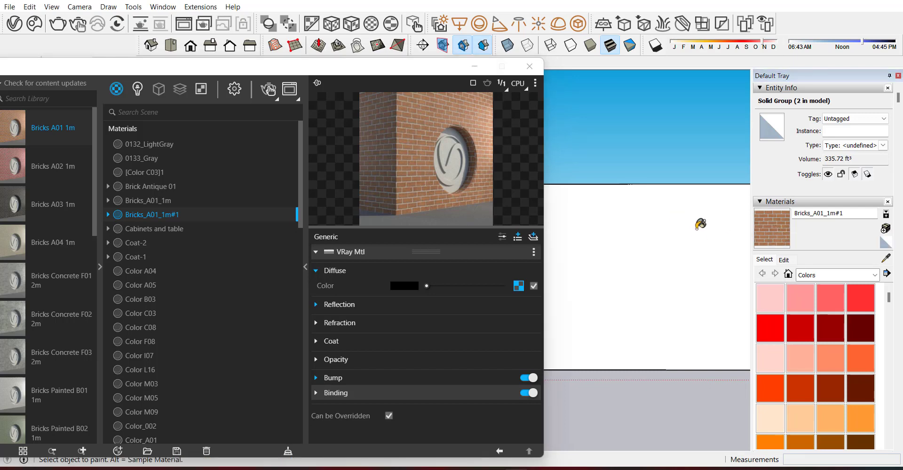
{"action": "scroll", "coordinate": [578, 199], "scroll_direction": "up", "scroll_amount": 4}
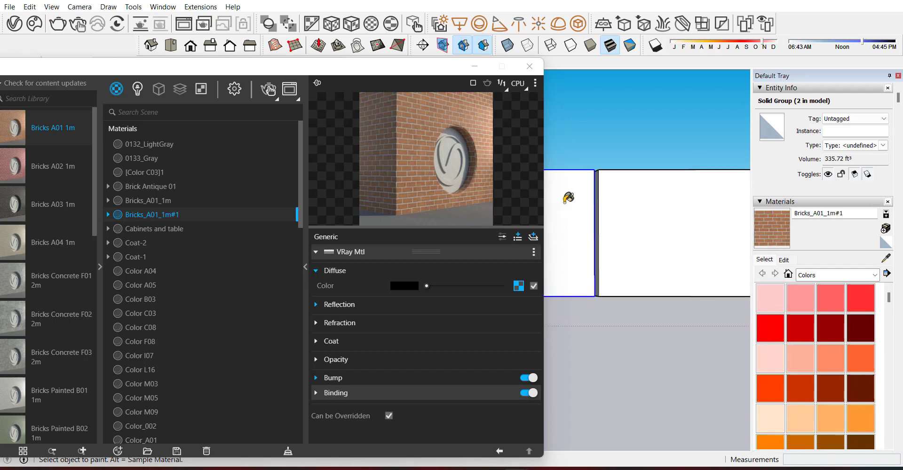
{"action": "left_click", "coordinate": [576, 190]}
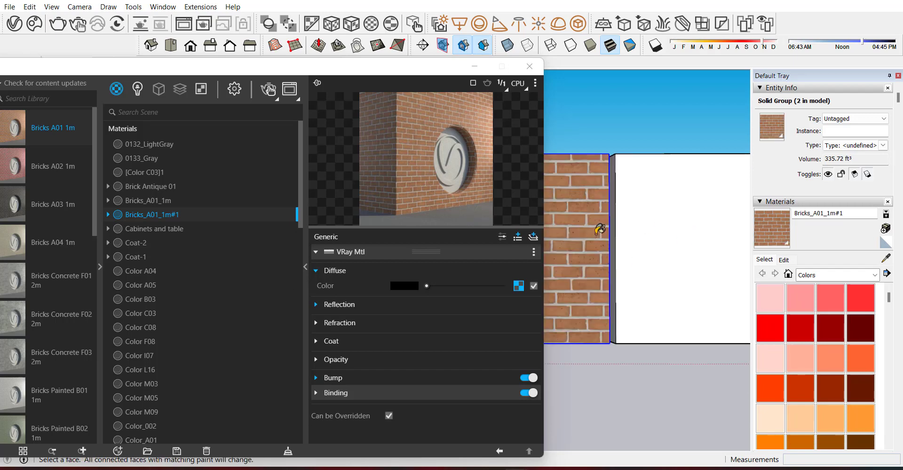
{"action": "key", "text": "ctrl+z"}
{"action": "key", "text": "space"}
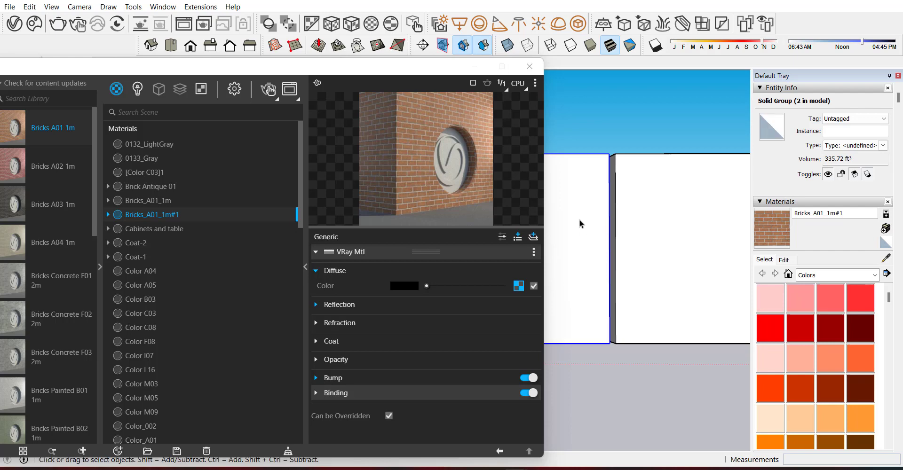
Apply the newly added brick material to the selected box from the asset list, and view its color and texture properties
{"action": "right_click", "coordinate": [178, 215]}
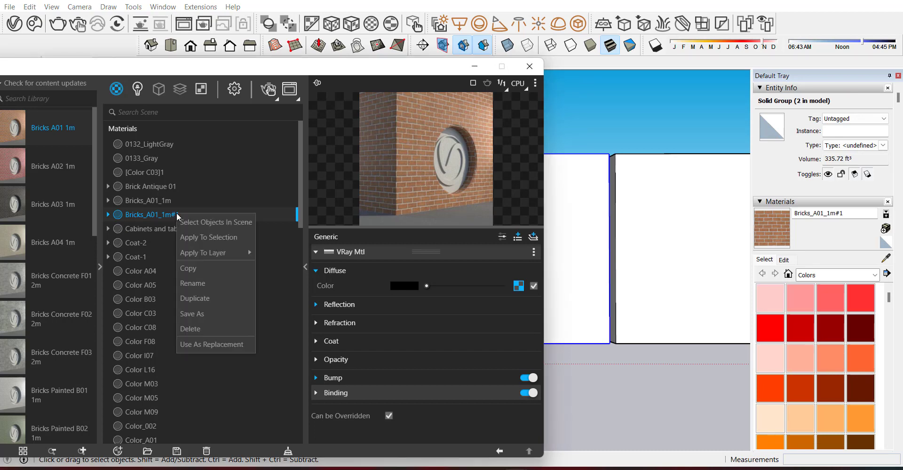
{"action": "left_click", "coordinate": [210, 243]}
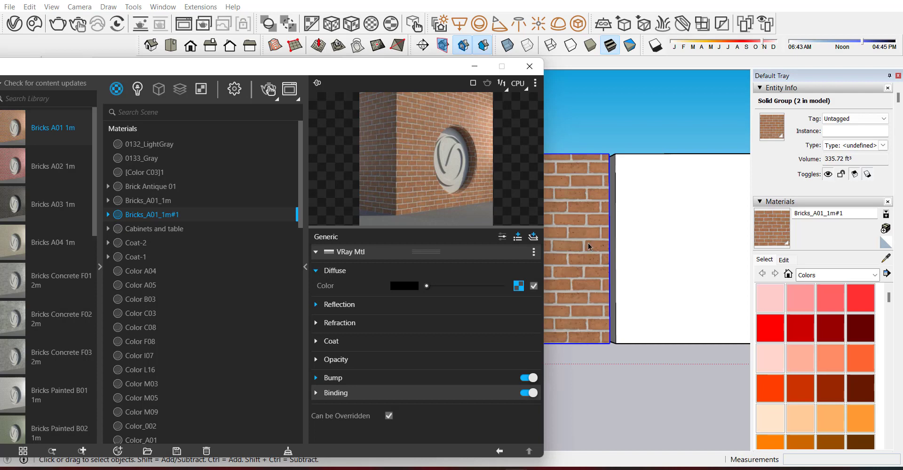
{"action": "left_click_drag", "start_coordinate": [388, 77], "coordinate": [297, 66]}
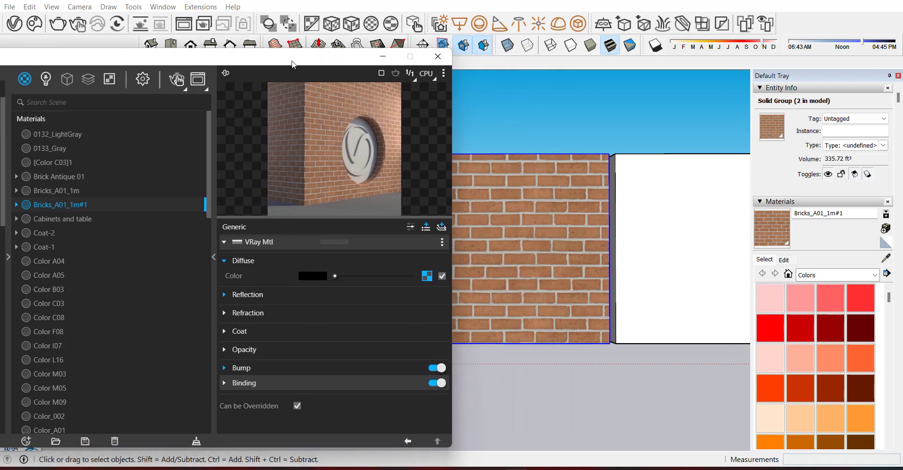
{"action": "scroll", "coordinate": [577, 354], "scroll_direction": "down", "scroll_amount": 1}
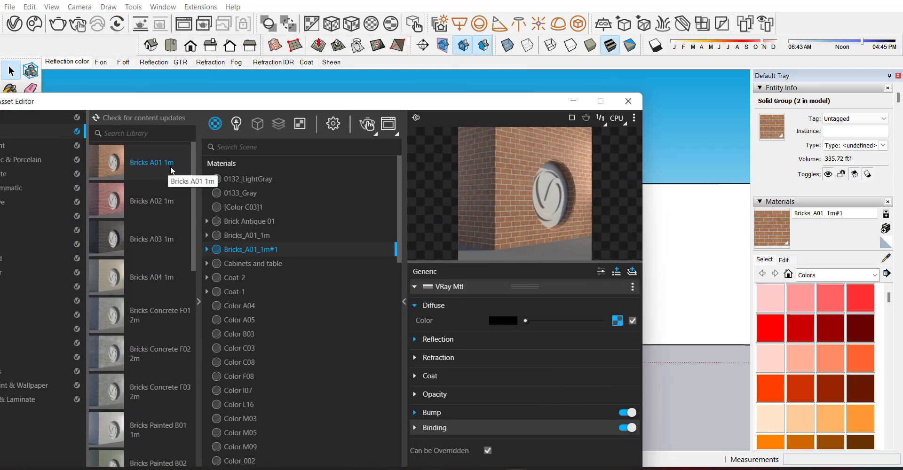
{"action": "left_click", "coordinate": [784, 260]}
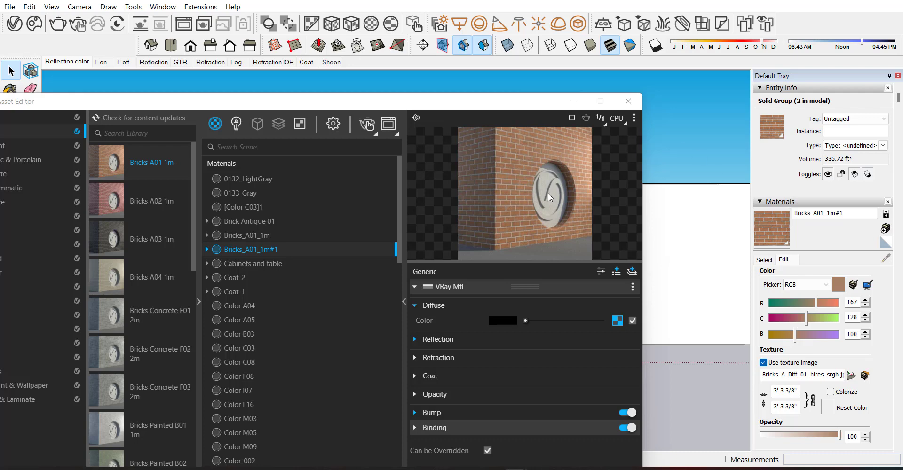
{"action": "left_click_drag", "start_coordinate": [462, 116], "coordinate": [301, 36]}
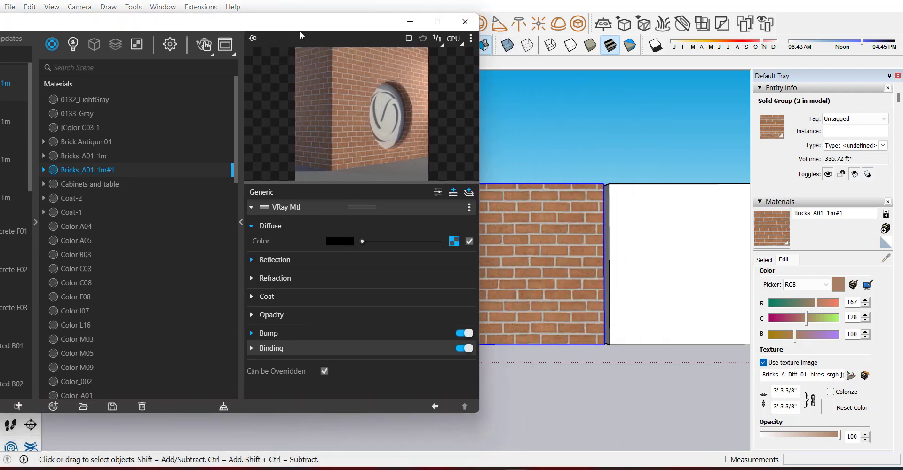
Paint the second box with Brick Antique 01 from SketchUp's Brick, Cladding and Siding collection
{"action": "left_click", "coordinate": [764, 260]}
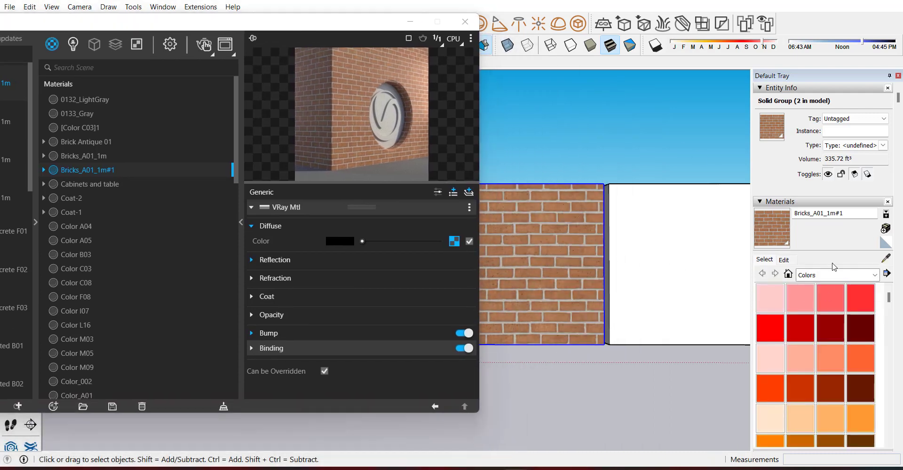
{"action": "left_click", "coordinate": [818, 276]}
{"action": "left_click", "coordinate": [833, 295]}
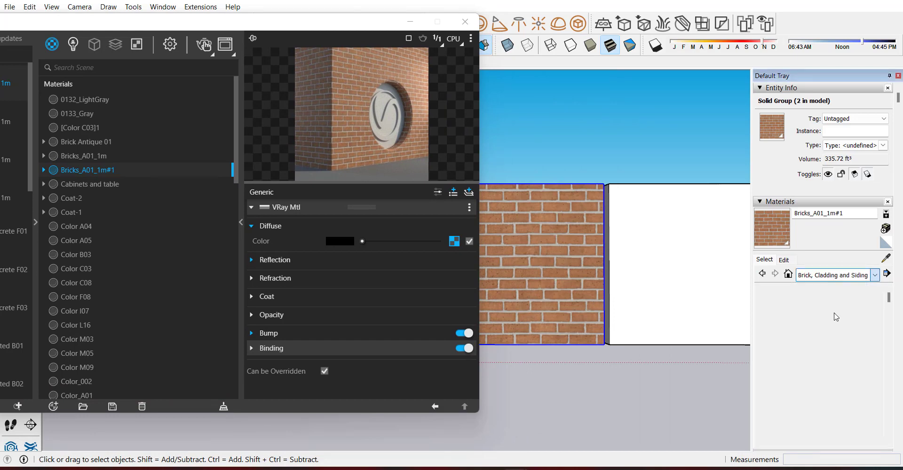
{"action": "left_click", "coordinate": [800, 304]}
{"action": "left_click", "coordinate": [701, 256]}
{"action": "key", "text": "space"}
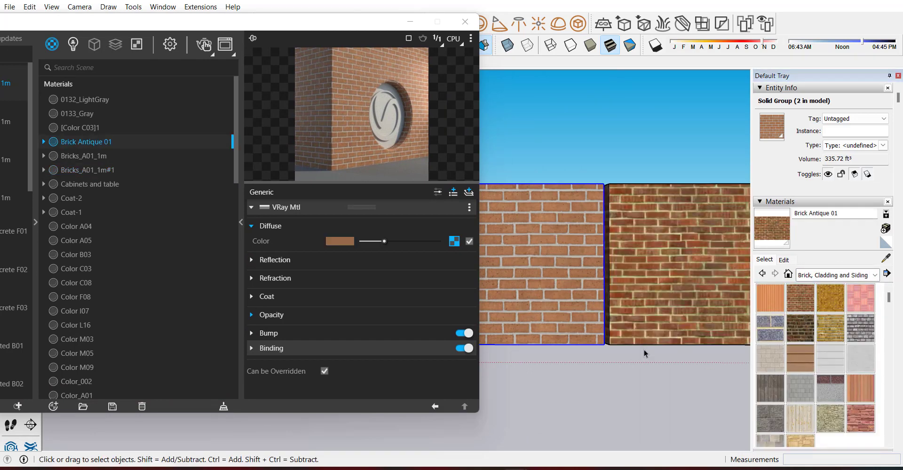
{"action": "left_click", "coordinate": [11, 342]}
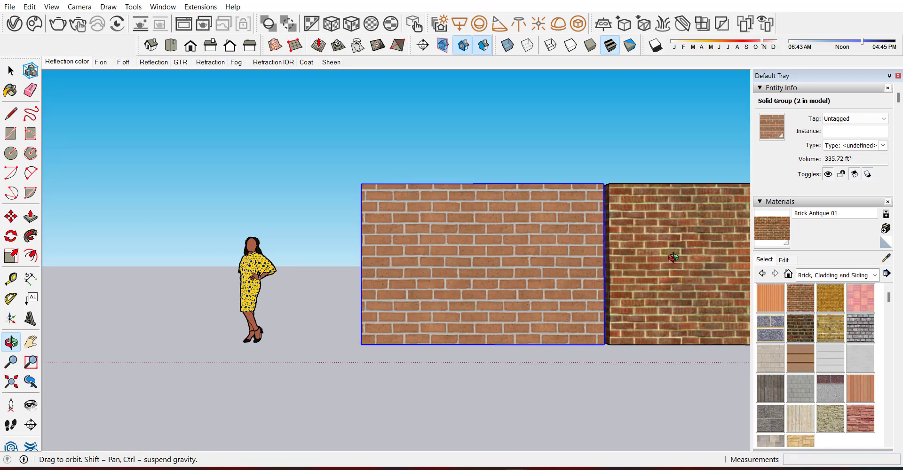
Run an interactive render of the two brick boxes from an angled close-up, inspect it enlarged, and close the render window
{"action": "left_click_drag", "start_coordinate": [673, 258], "coordinate": [498, 184]}
{"action": "left_click", "coordinate": [73, 28]}
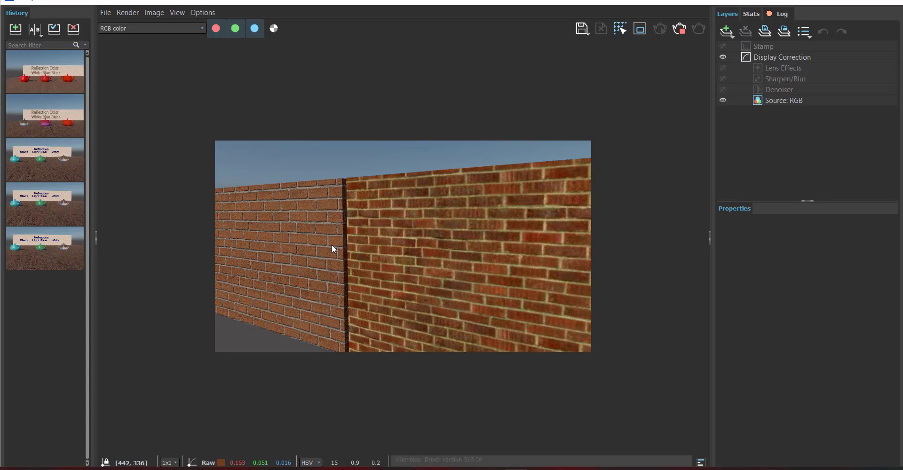
{"action": "scroll", "coordinate": [341, 237], "scroll_direction": "up", "scroll_amount": 3}
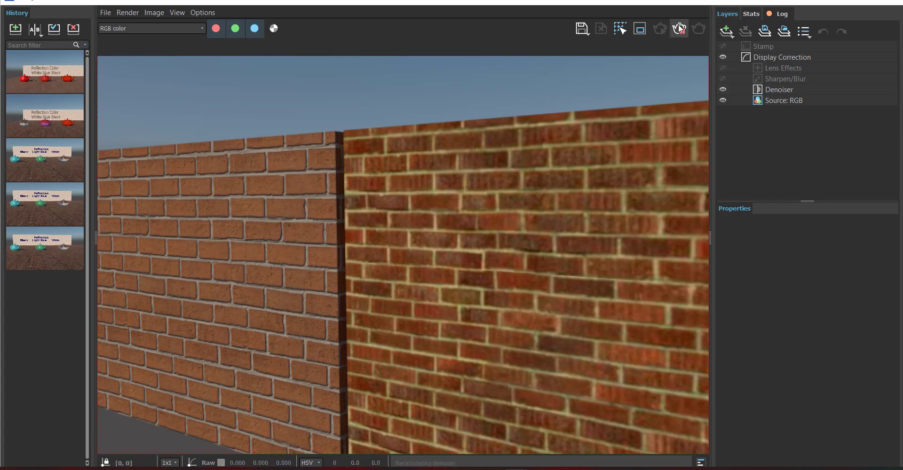
{"action": "left_click", "coordinate": [891, 3]}
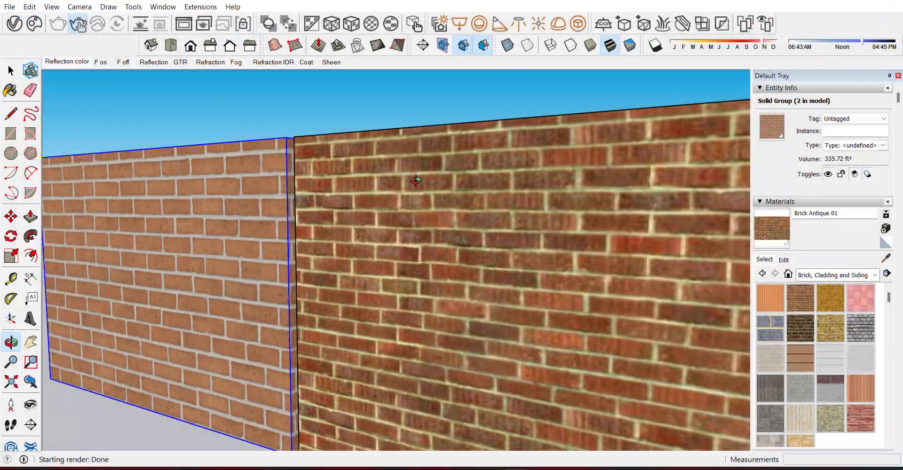
Paint the second box with Wood Floor Light from SketchUp's Wood collection
{"action": "left_click_drag", "start_coordinate": [346, 285], "coordinate": [316, 257]}
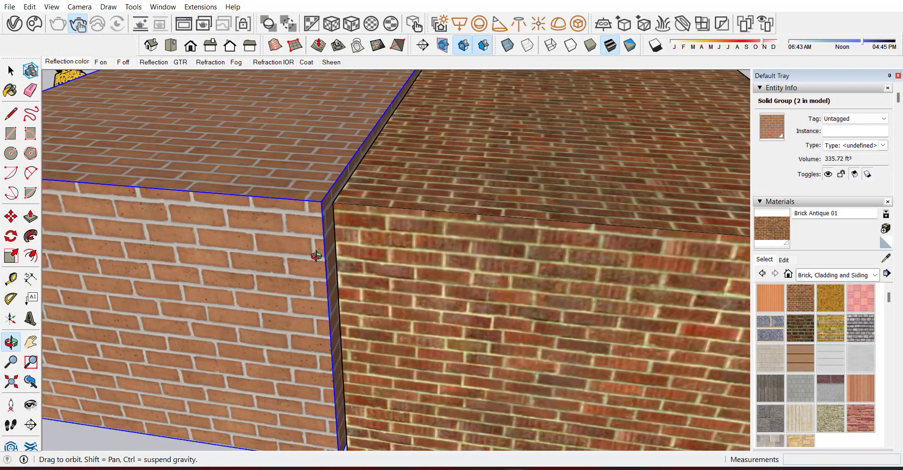
{"action": "scroll", "coordinate": [316, 256], "scroll_direction": "down", "scroll_amount": 6}
{"action": "scroll", "coordinate": [284, 254], "scroll_direction": "up", "scroll_amount": 5}
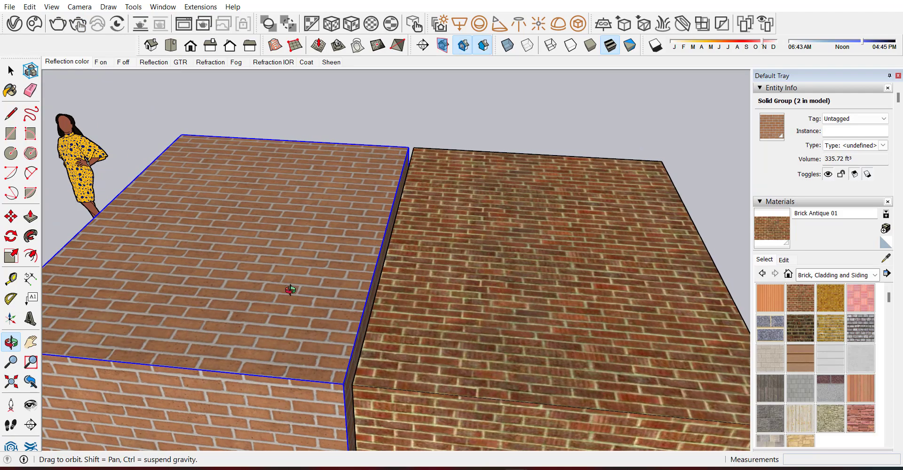
{"action": "scroll", "coordinate": [290, 290], "scroll_direction": "down", "scroll_amount": 5}
{"action": "scroll", "coordinate": [256, 326], "scroll_direction": "up", "scroll_amount": 7}
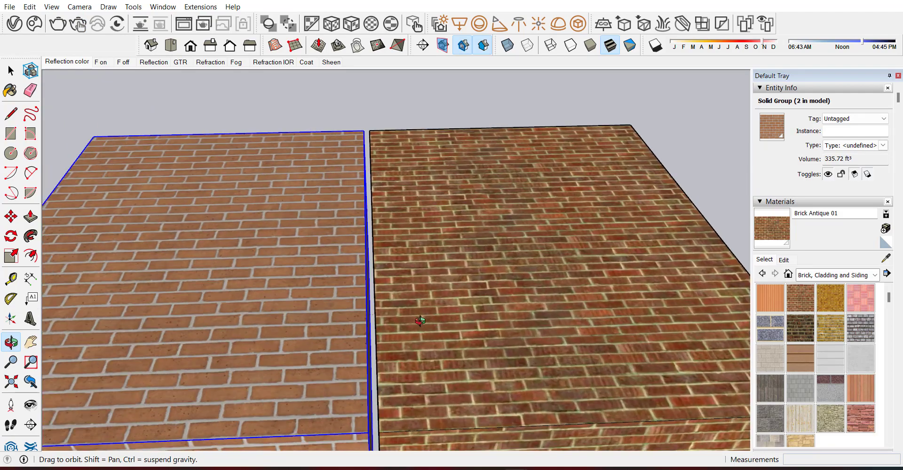
{"action": "scroll", "coordinate": [420, 321], "scroll_direction": "down", "scroll_amount": 2}
{"action": "scroll", "coordinate": [308, 313], "scroll_direction": "up", "scroll_amount": 2}
{"action": "scroll", "coordinate": [268, 299], "scroll_direction": "up", "scroll_amount": 3}
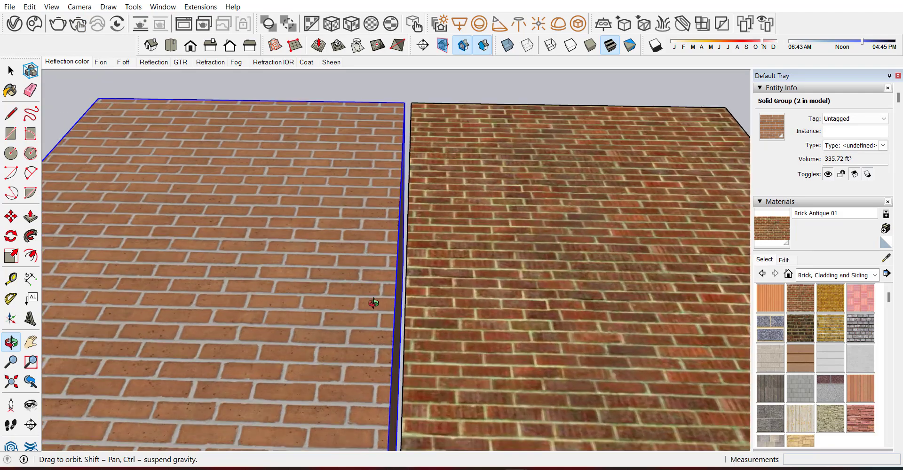
{"action": "left_click", "coordinate": [841, 277]}
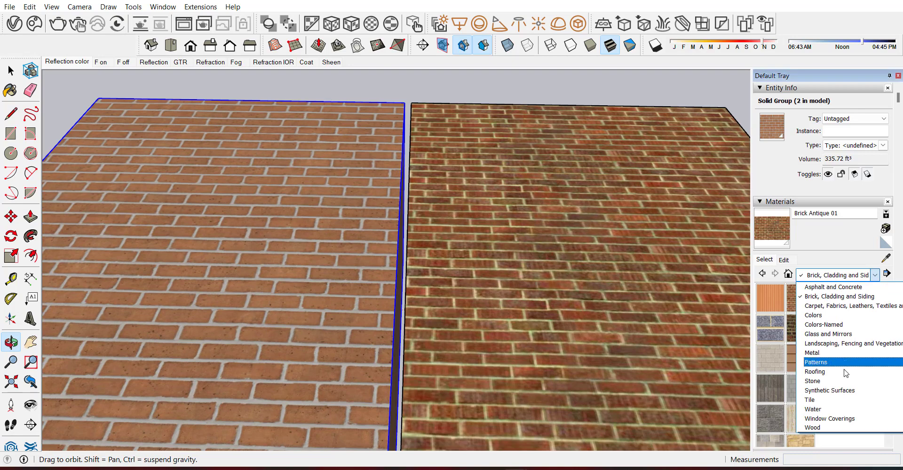
{"action": "left_click", "coordinate": [836, 428]}
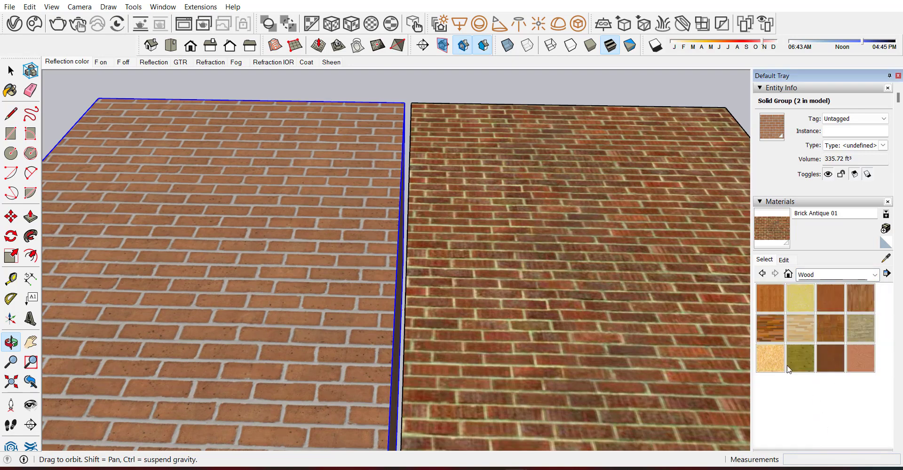
{"action": "left_click", "coordinate": [798, 330]}
{"action": "left_click", "coordinate": [572, 273]}
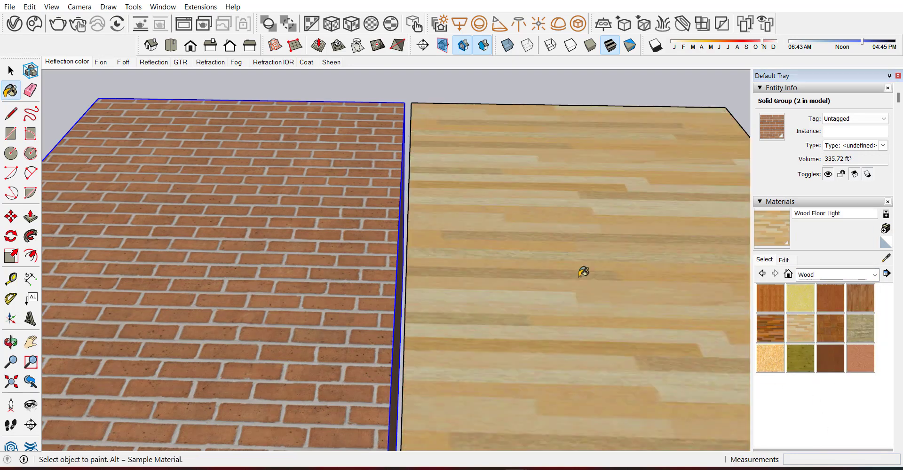
Apply Flooring Laminate C Narrow 250cm from the V-Ray library's Wood & Laminate category to the selected box, and display its color and texture properties
{"action": "left_click", "coordinate": [14, 24]}
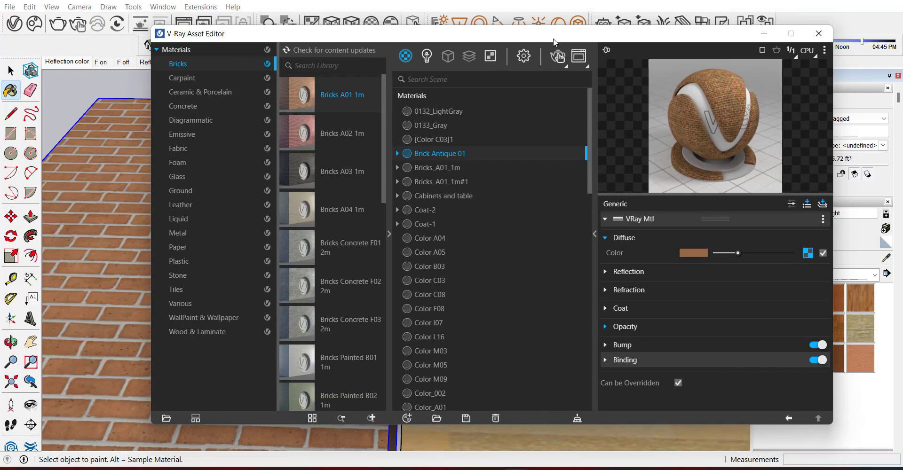
{"action": "scroll", "coordinate": [294, 233], "scroll_direction": "down", "scroll_amount": 5}
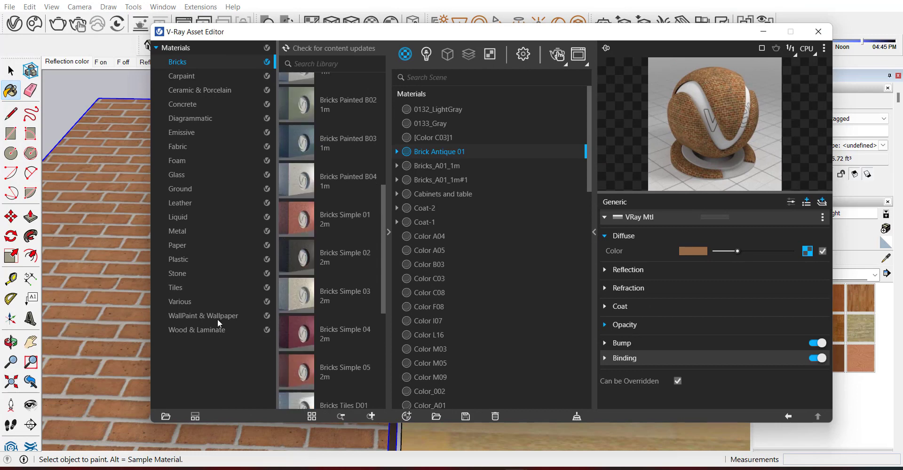
{"action": "left_click", "coordinate": [209, 330]}
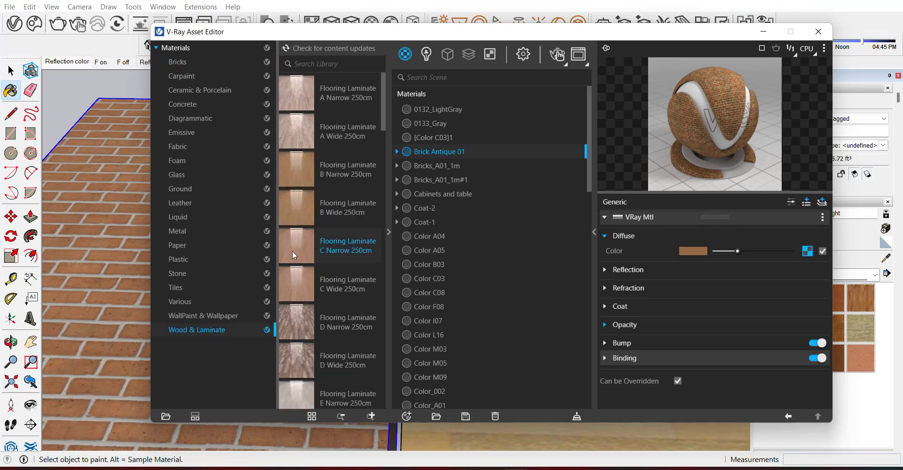
{"action": "left_click_drag", "start_coordinate": [292, 250], "coordinate": [525, 190]}
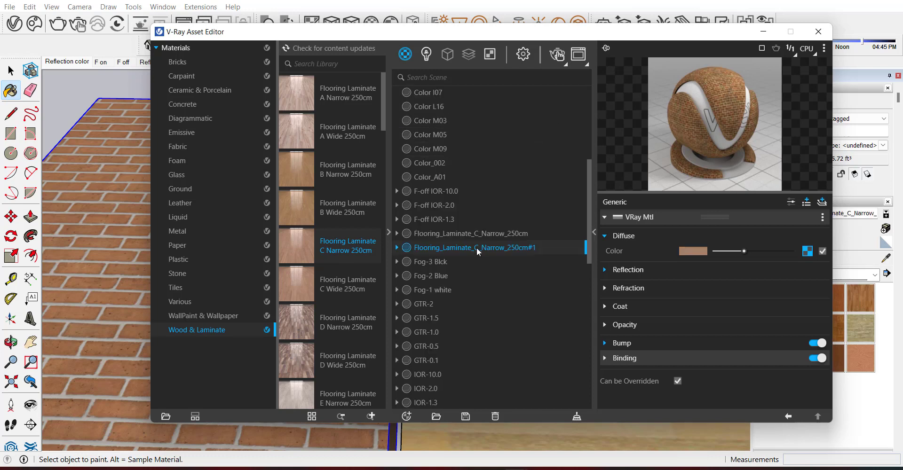
{"action": "right_click", "coordinate": [502, 247]}
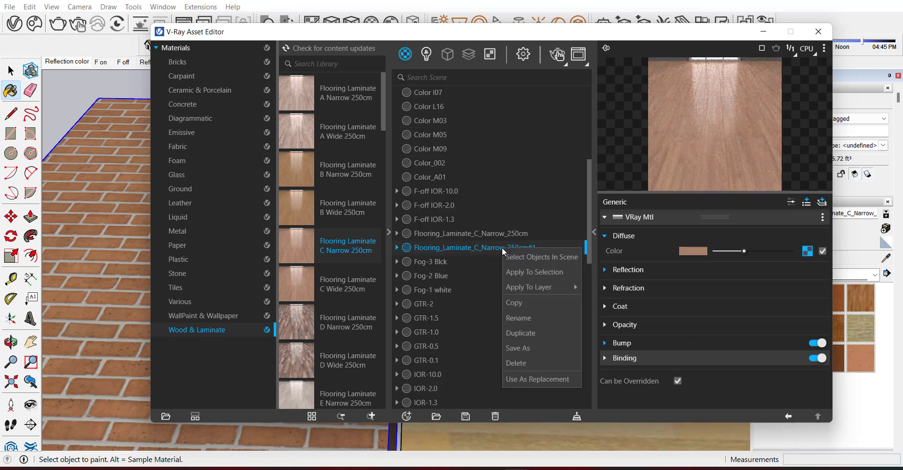
{"action": "left_click", "coordinate": [521, 274]}
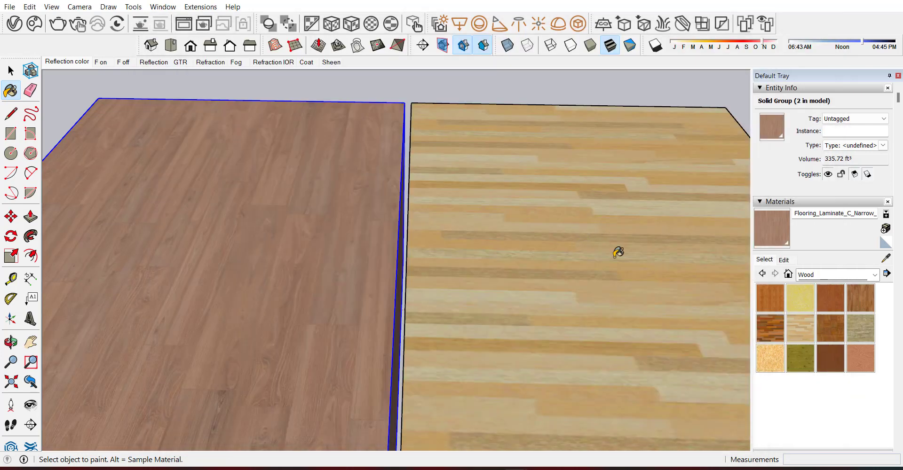
{"action": "left_click", "coordinate": [784, 260]}
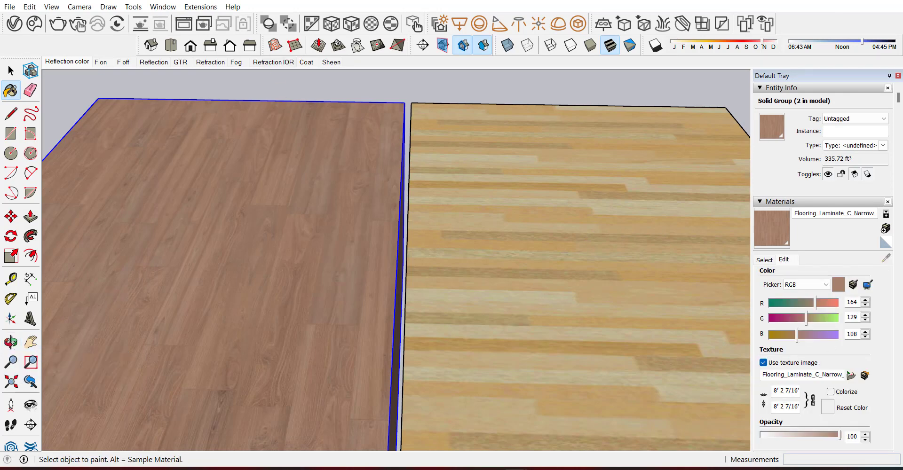
Run an interactive render of the two wood-covered boxes seen from above, stop it, and close the render window
{"action": "left_click", "coordinate": [78, 23]}
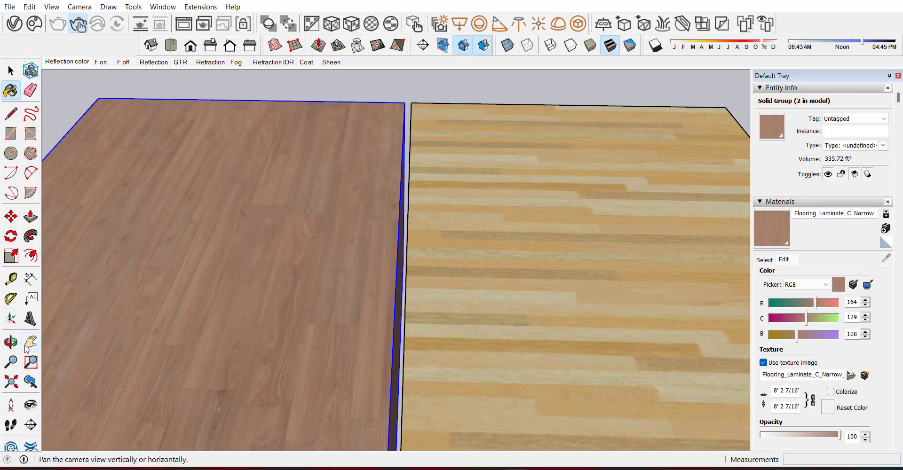
{"action": "left_click", "coordinate": [27, 348]}
{"action": "left_click_drag", "start_coordinate": [284, 383], "coordinate": [275, 332]}
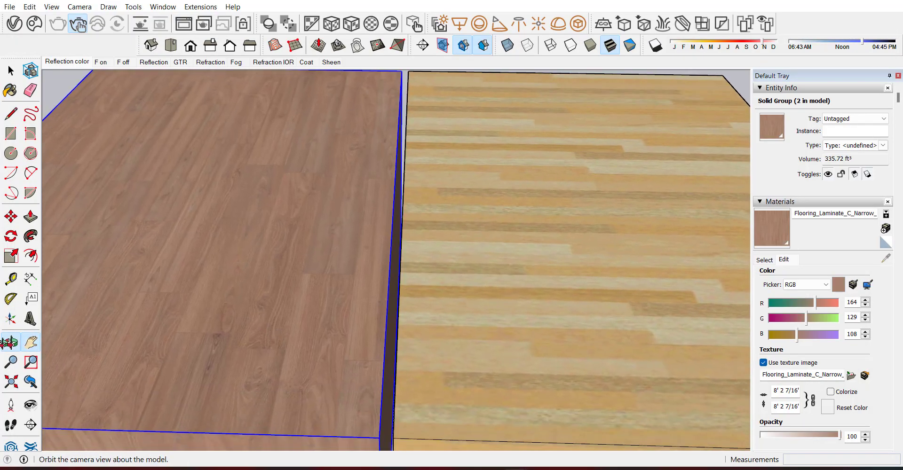
{"action": "left_click", "coordinate": [11, 344]}
{"action": "mouse_move", "coordinate": [329, 372]}
{"action": "left_mouse_down"}
{"action": "mouse_move", "coordinate": [365, 347]}
{"action": "mouse_move", "coordinate": [388, 219]}
{"action": "mouse_move", "coordinate": [429, 217]}
{"action": "mouse_move", "coordinate": [344, 236]}
{"action": "left_mouse_up"}
{"action": "left_click", "coordinate": [664, 414]}
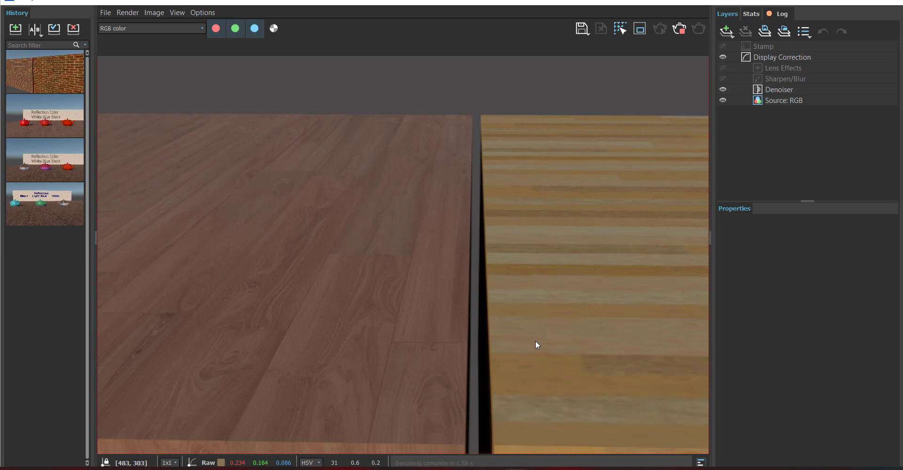
{"action": "left_click", "coordinate": [681, 30]}
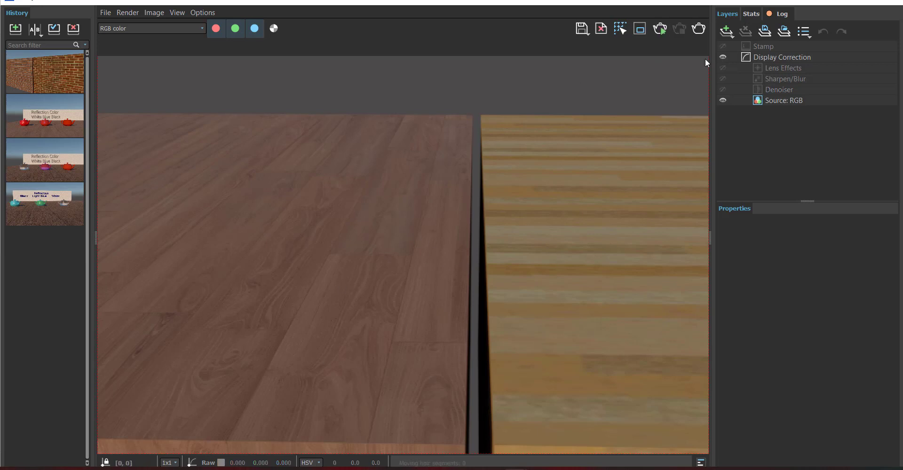
{"action": "left_click", "coordinate": [881, 3]}
Reopen the V-Ray Asset Editor and browse the Concrete and Liquid categories of the material library
{"action": "left_click", "coordinate": [12, 22]}
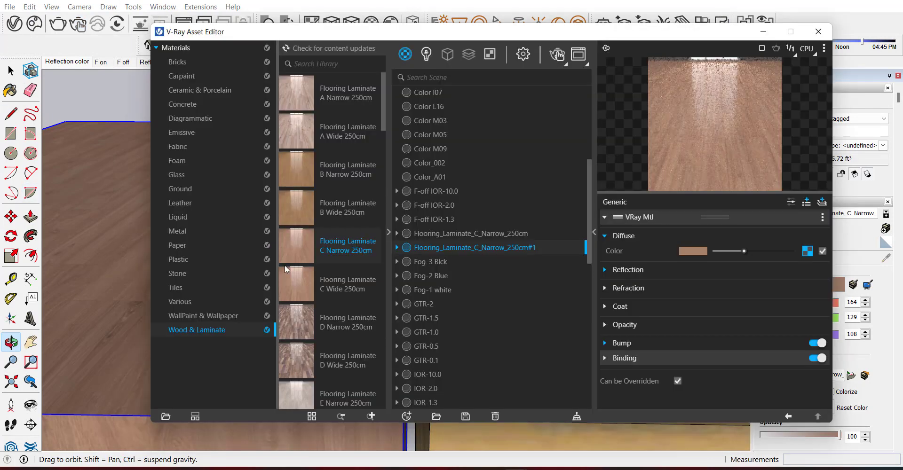
{"action": "left_click", "coordinate": [184, 103]}
{"action": "scroll", "coordinate": [326, 135], "scroll_direction": "down", "scroll_amount": 6}
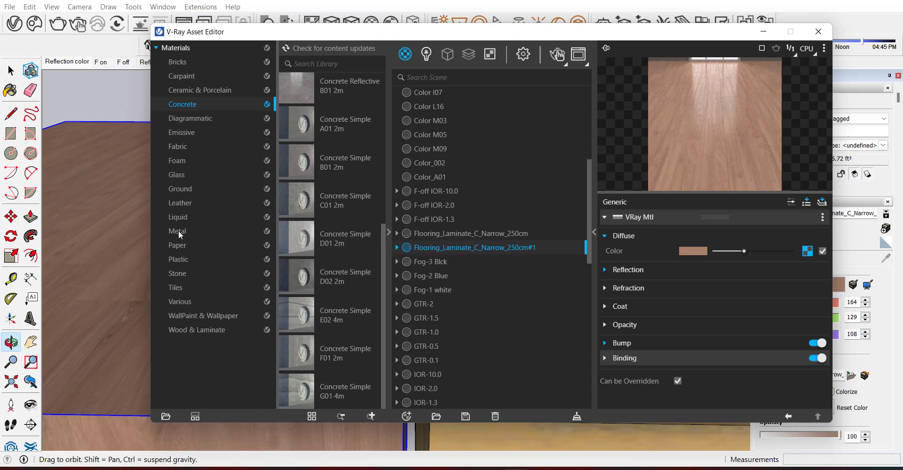
{"action": "left_click", "coordinate": [177, 217]}
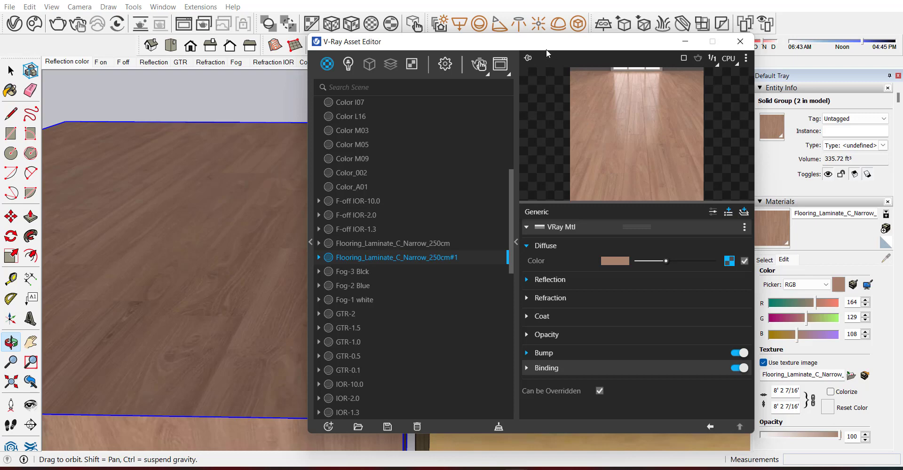
Show the laminate material's advanced settings and set its diffuse color to orange (R 0.956, G 0.457, B 0.137)
{"action": "scroll", "coordinate": [256, 308], "scroll_direction": "down", "scroll_amount": 2}
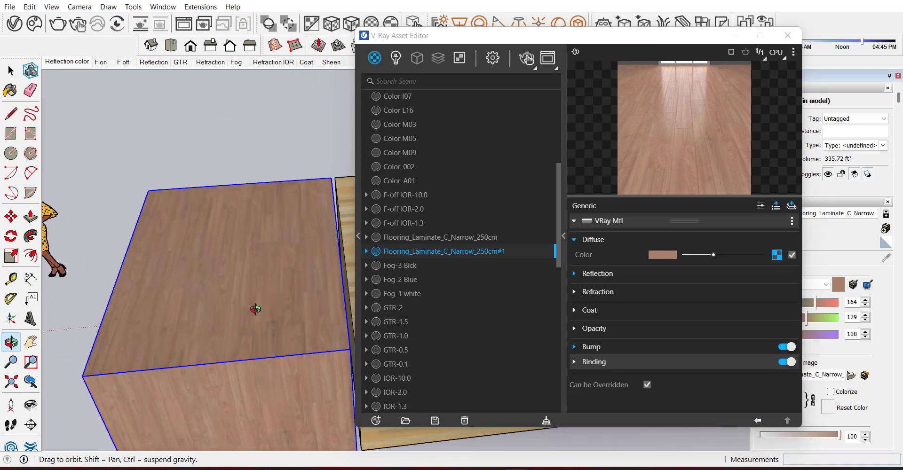
{"action": "scroll", "coordinate": [212, 343], "scroll_direction": "up", "scroll_amount": 2}
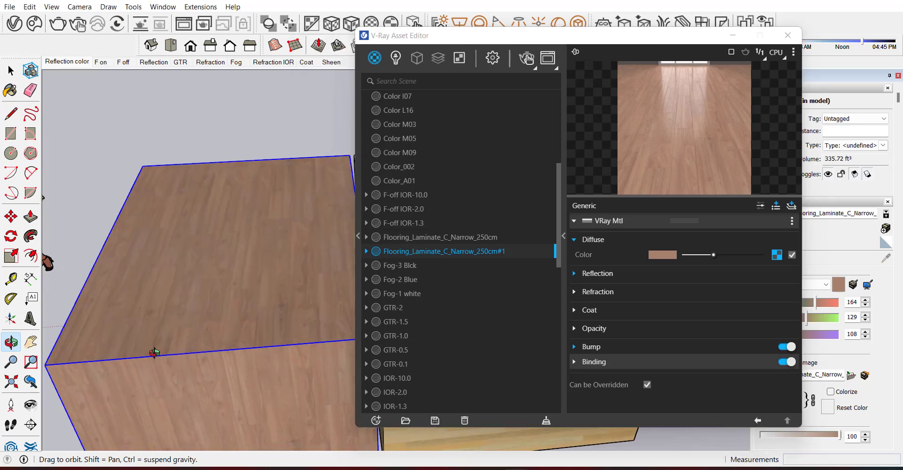
{"action": "left_click_drag", "start_coordinate": [153, 348], "coordinate": [242, 345]}
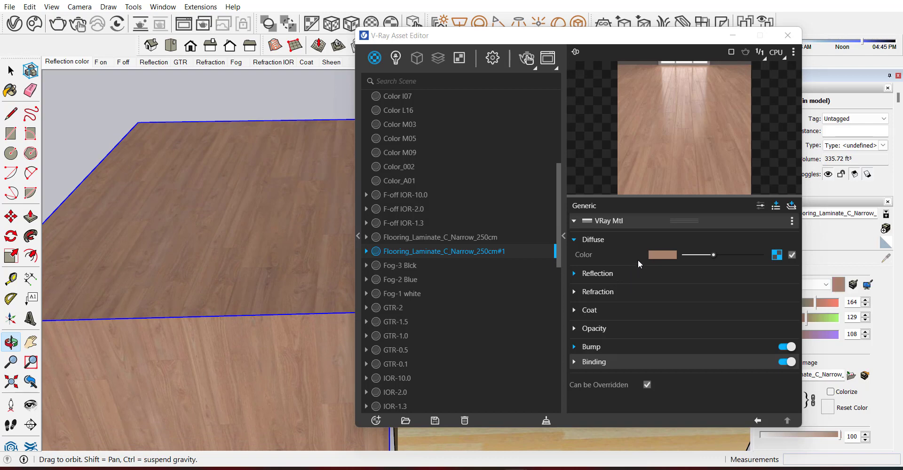
{"action": "left_click", "coordinate": [760, 207]}
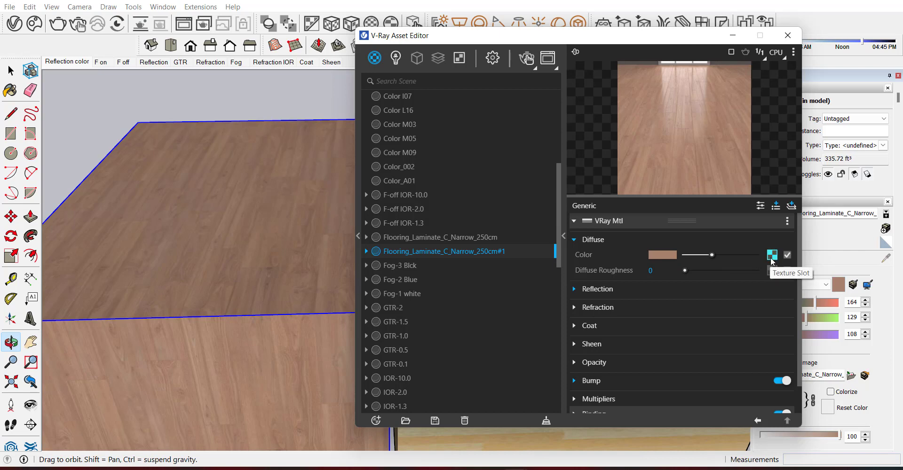
{"action": "left_click", "coordinate": [663, 255]}
{"action": "left_click", "coordinate": [392, 148]}
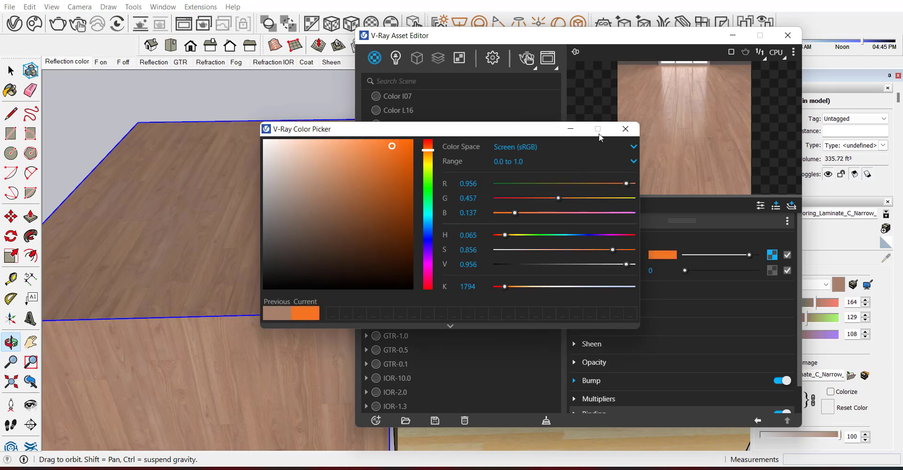
{"action": "left_click", "coordinate": [625, 129]}
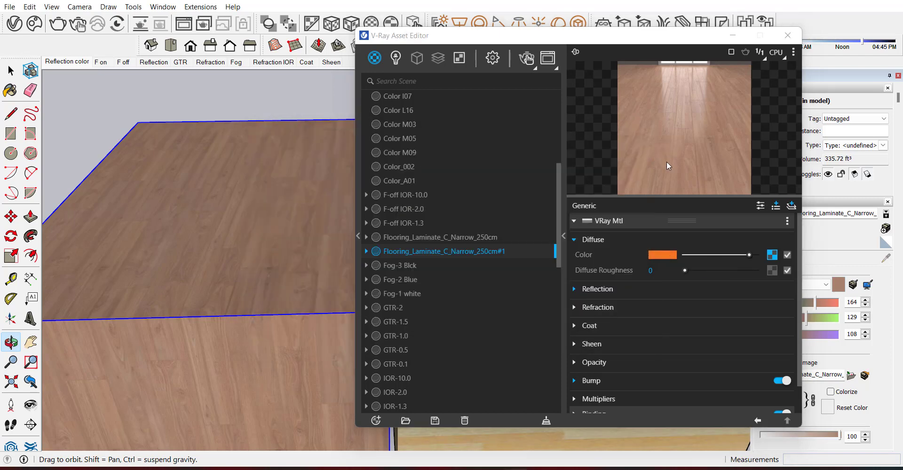
Examine the diffuse bitmap's Color Manipulation settings, try to raise the Color Gain, and return to the laminate material's settings
{"action": "left_click", "coordinate": [776, 256]}
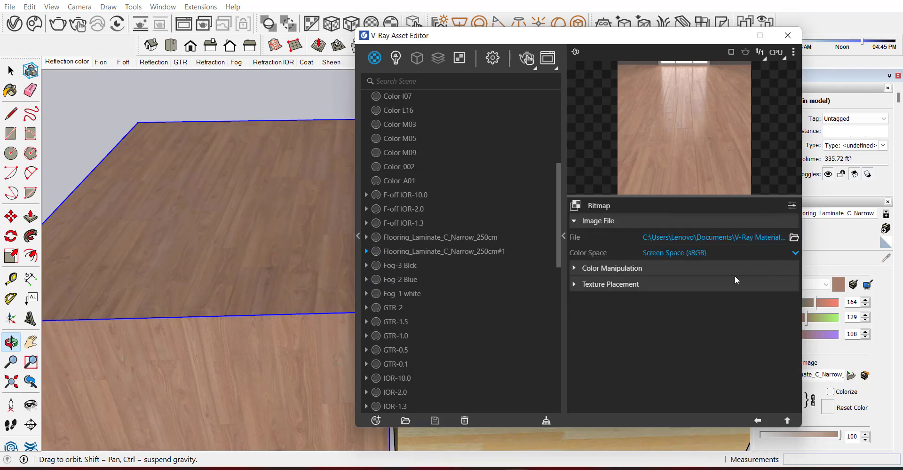
{"action": "left_click", "coordinate": [640, 267]}
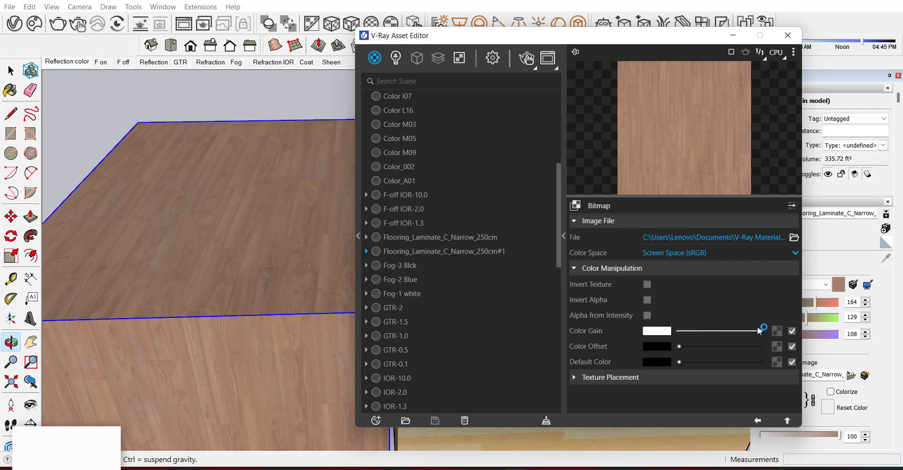
{"action": "mouse_move", "coordinate": [761, 331]}
{"action": "left_mouse_down"}
{"action": "mouse_move", "coordinate": [702, 331]}
{"action": "mouse_move", "coordinate": [772, 336]}
{"action": "left_mouse_up"}
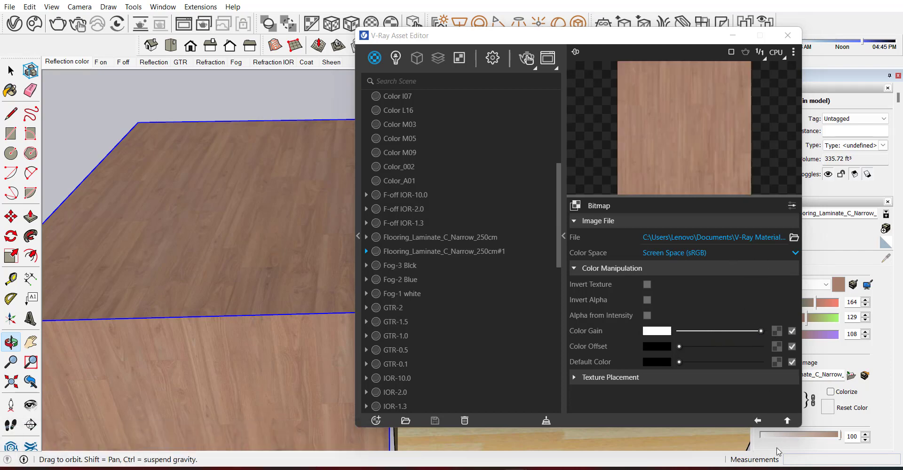
{"action": "left_click", "coordinate": [757, 420]}
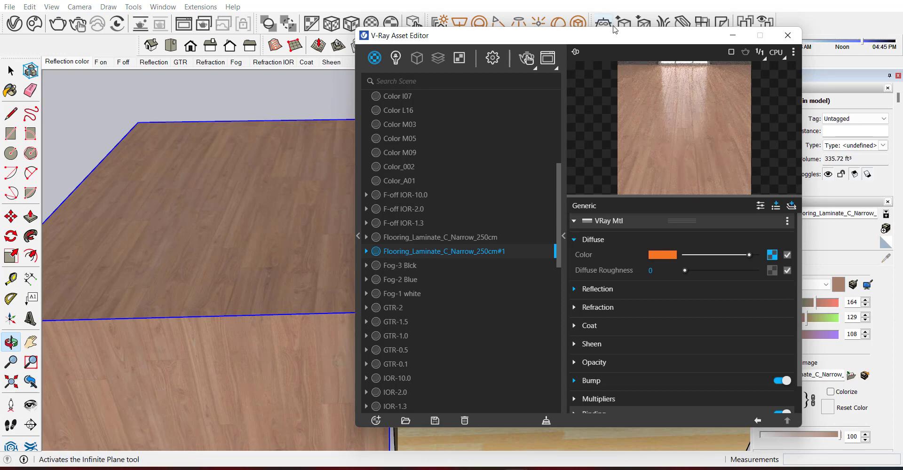
{"action": "left_click_drag", "start_coordinate": [609, 37], "coordinate": [548, 30]}
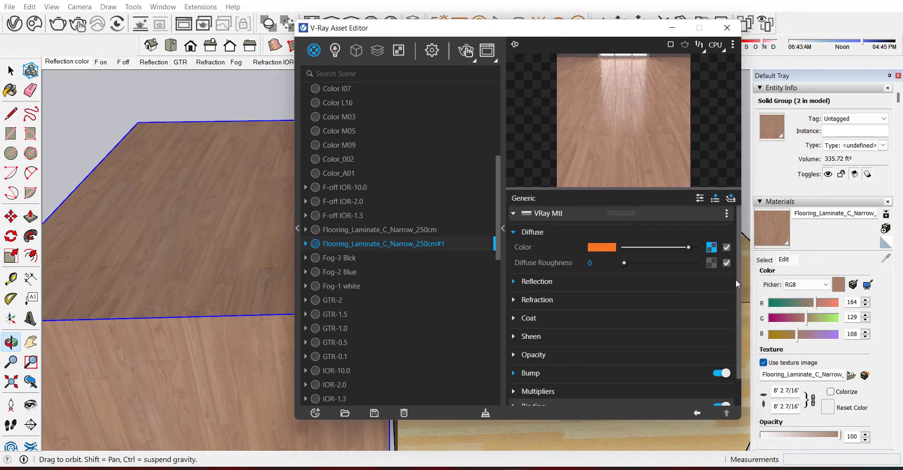
Paint the laminate-covered box with Color B03 from SketchUp's Colors material collection
{"action": "left_click", "coordinate": [766, 263]}
{"action": "left_click", "coordinate": [832, 274]}
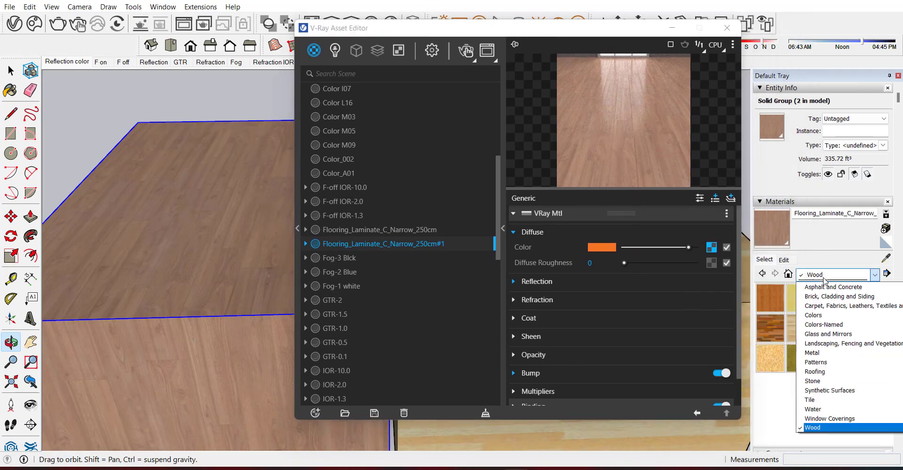
{"action": "left_click", "coordinate": [831, 316]}
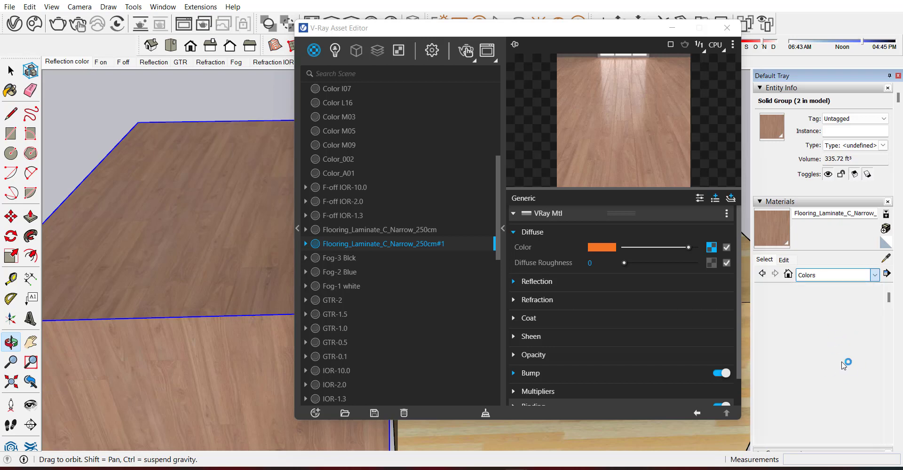
{"action": "left_click", "coordinate": [840, 355]}
{"action": "left_click", "coordinate": [232, 291]}
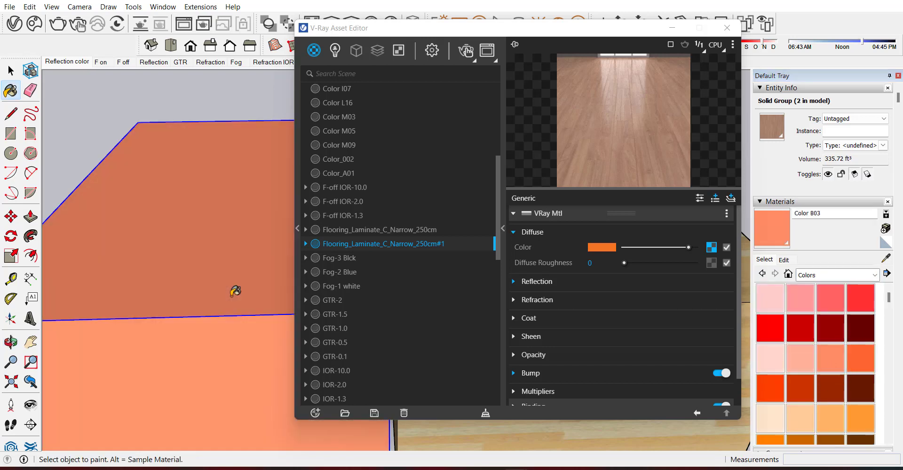
Change the Color B03 material's diffuse color to orange-red and on to dark red (H 0.001, S 0.731, V 0.484)
{"action": "left_click", "coordinate": [606, 247]}
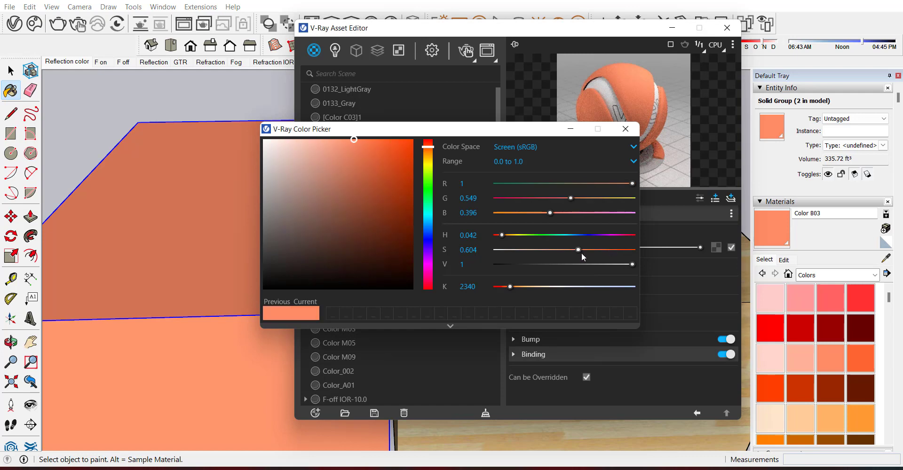
{"action": "left_click", "coordinate": [400, 154]}
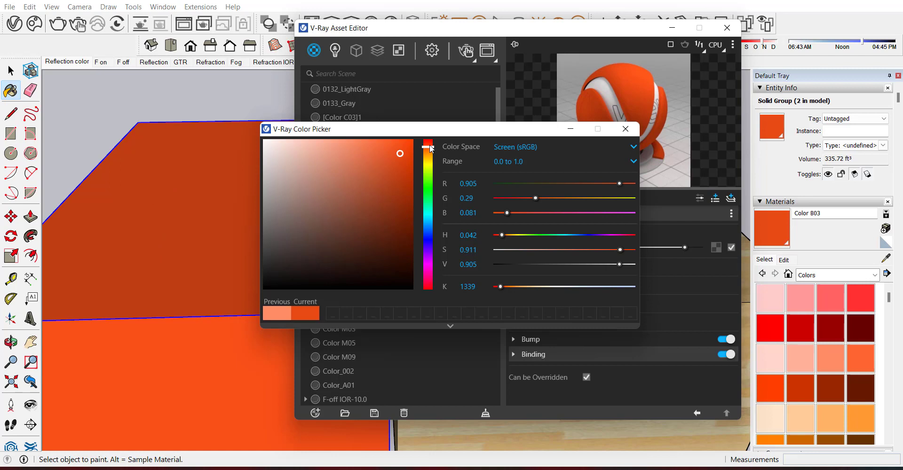
{"action": "mouse_move", "coordinate": [430, 146]}
{"action": "left_mouse_down"}
{"action": "mouse_move", "coordinate": [427, 282]}
{"action": "mouse_move", "coordinate": [428, 141]}
{"action": "left_mouse_up"}
{"action": "mouse_move", "coordinate": [382, 158]}
{"action": "left_mouse_down"}
{"action": "mouse_move", "coordinate": [338, 170]}
{"action": "mouse_move", "coordinate": [382, 228]}
{"action": "left_mouse_up"}
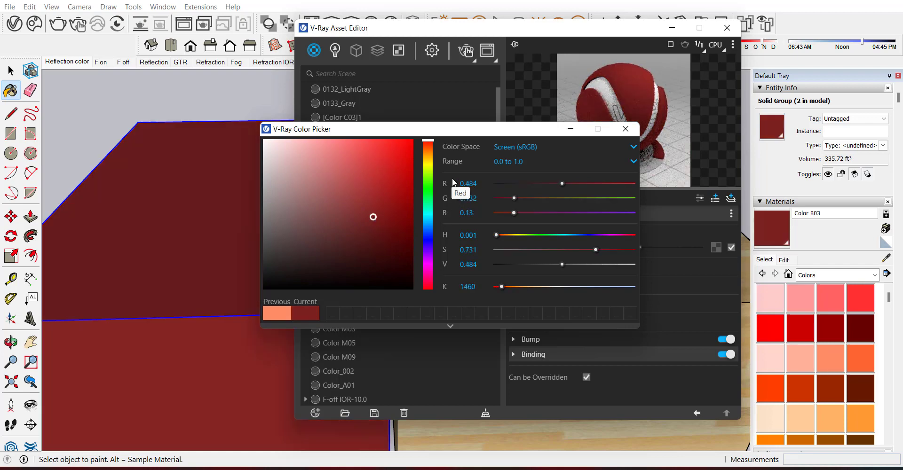
Switch the color picker's value range to 0 to 255, and return it to 0.0 to 1.0
{"action": "double_click", "coordinate": [478, 184]}
{"action": "double_click", "coordinate": [477, 184]}
{"action": "key", "text": "Return"}
{"action": "left_click", "coordinate": [543, 159]}
{"action": "left_click", "coordinate": [529, 187]}
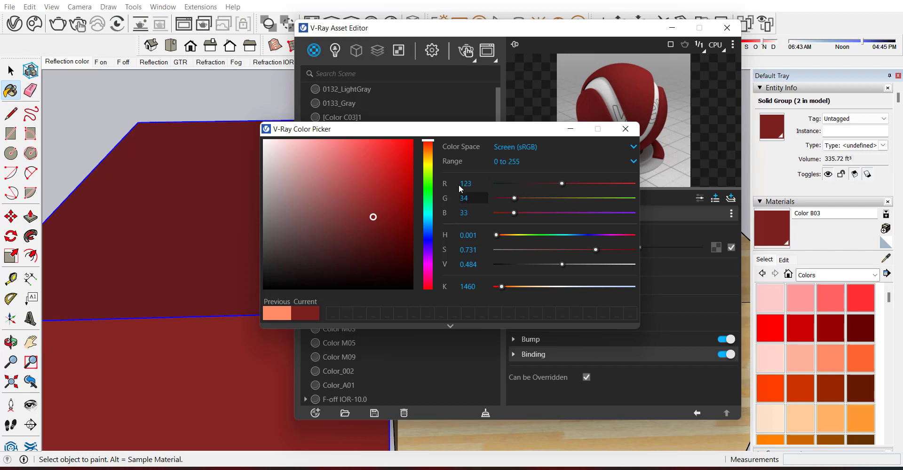
{"action": "left_click", "coordinate": [511, 163]}
{"action": "left_click", "coordinate": [525, 182]}
Change the diffuse color to green and on to blue (R 0.065, G 0.124, B 0.796), saving each to the palette
{"action": "left_click", "coordinate": [428, 184]}
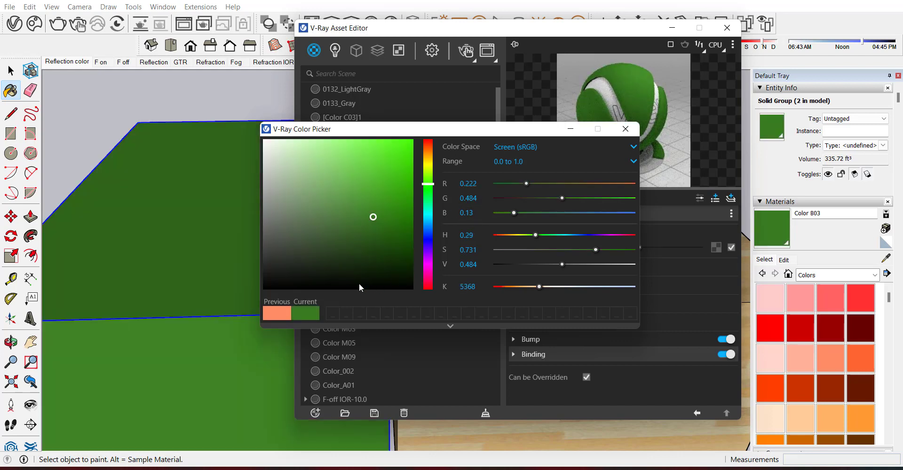
{"action": "left_click", "coordinate": [309, 313]}
{"action": "left_click", "coordinate": [427, 238]}
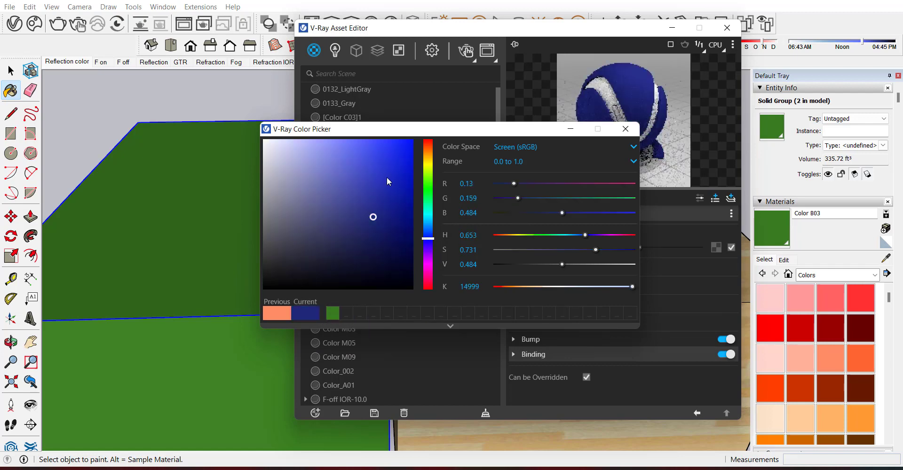
{"action": "left_click", "coordinate": [401, 170]}
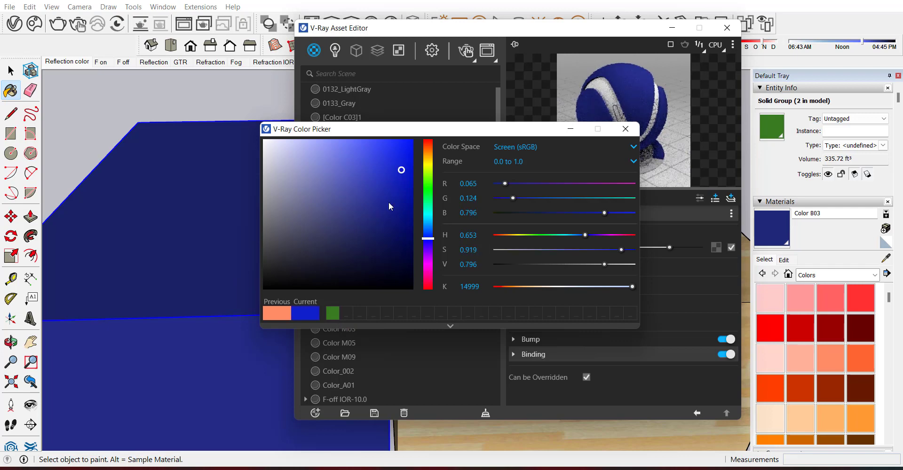
{"action": "left_click", "coordinate": [310, 316]}
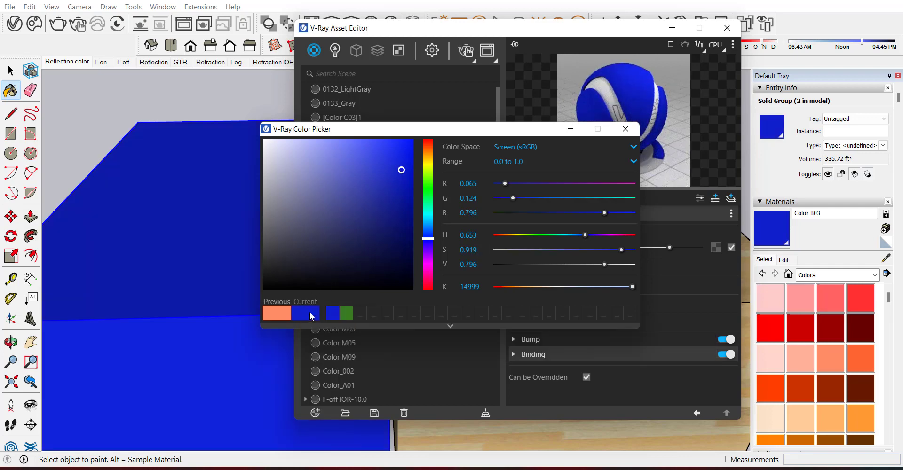
Restore the previous diffuse color, add it to the palette, and delete all the saved palette colors
{"action": "left_click", "coordinate": [281, 312]}
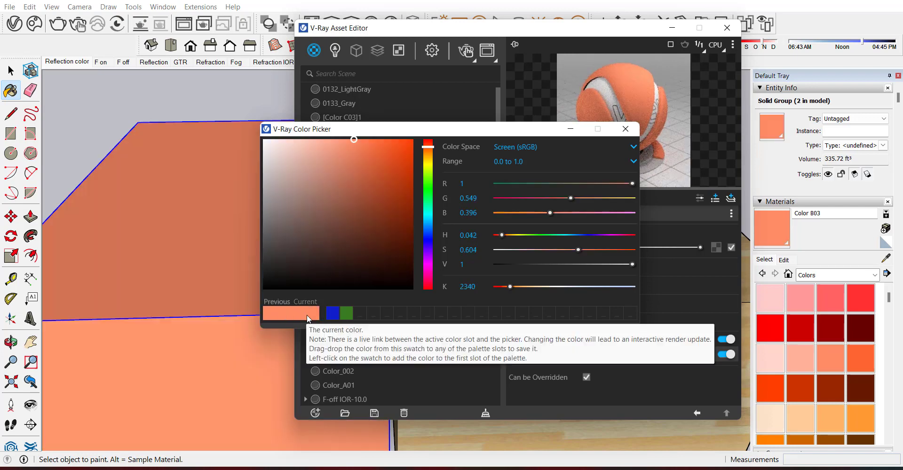
{"action": "left_click", "coordinate": [307, 315]}
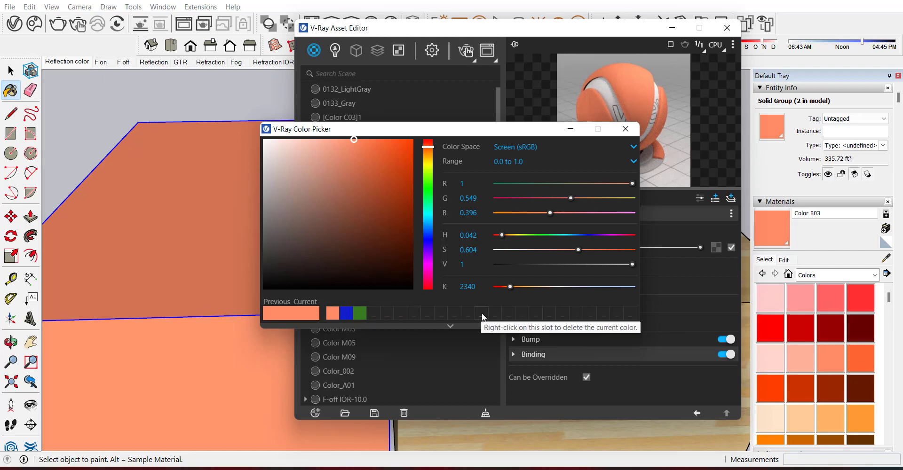
{"action": "right_click", "coordinate": [365, 314]}
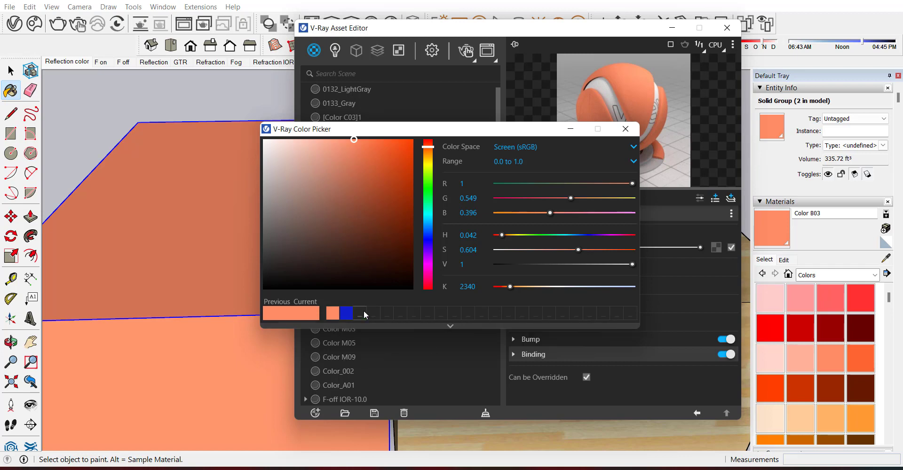
{"action": "right_click", "coordinate": [348, 314]}
{"action": "right_click", "coordinate": [332, 314]}
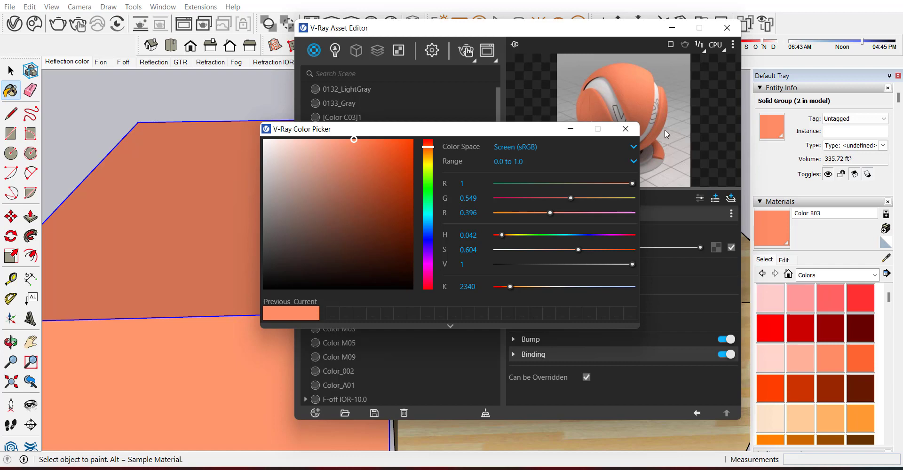
{"action": "left_click", "coordinate": [630, 129]}
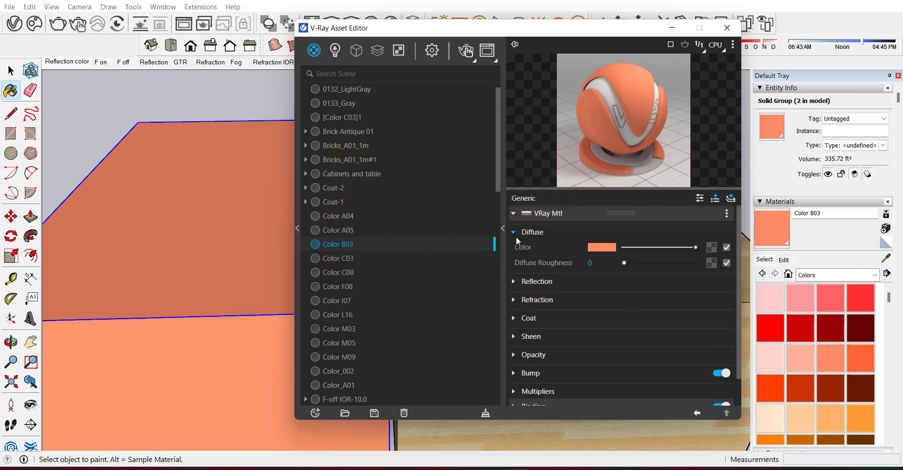
Show the Color B03 material's Reflection settings and raise its reflection color to full white
{"action": "left_click", "coordinate": [515, 285]}
{"action": "left_click", "coordinate": [514, 285]}
{"action": "left_click", "coordinate": [515, 283]}
{"action": "scroll", "coordinate": [514, 223], "scroll_direction": "down", "scroll_amount": 2}
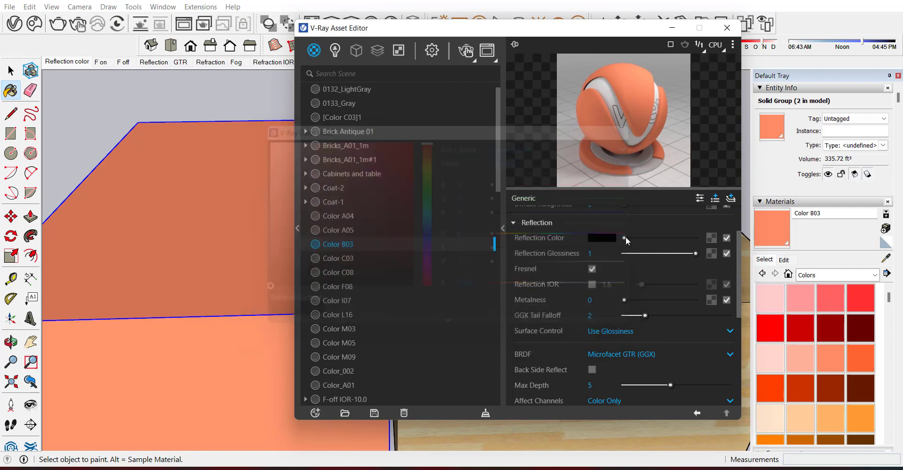
{"action": "left_click_drag", "start_coordinate": [625, 238], "coordinate": [698, 239]}
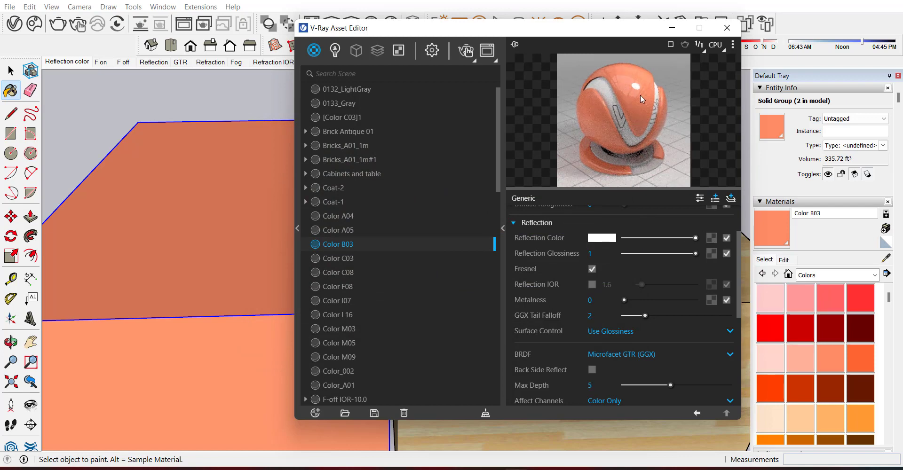
Set the Color B03 material's reflection color to dark blue (R 0.055, G 0.188, B 0.55)
{"action": "left_click", "coordinate": [611, 238]}
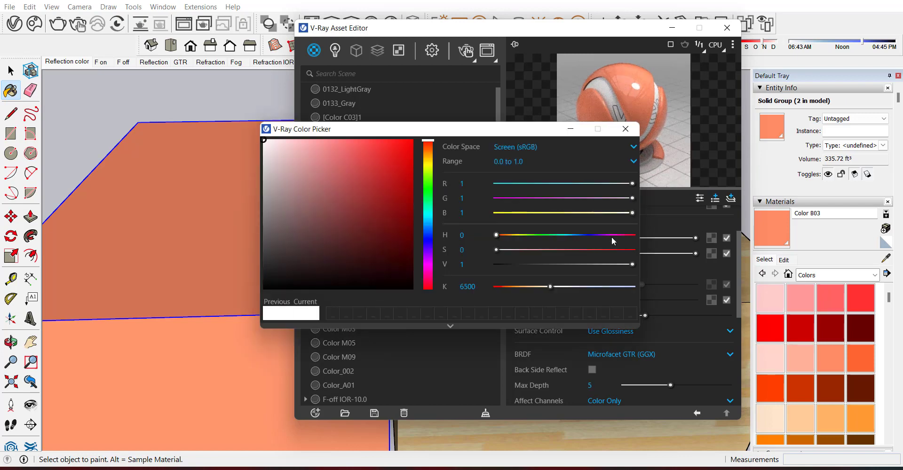
{"action": "left_click", "coordinate": [428, 237]}
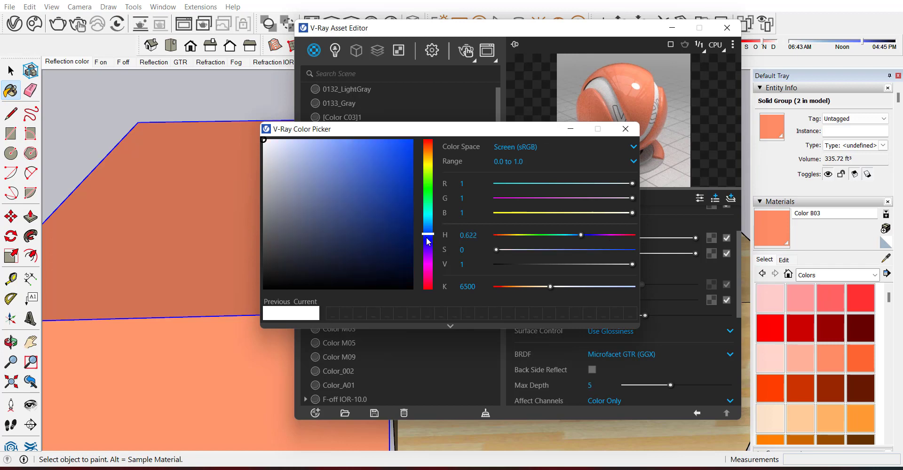
{"action": "left_click", "coordinate": [399, 156]}
{"action": "left_click", "coordinate": [397, 207]}
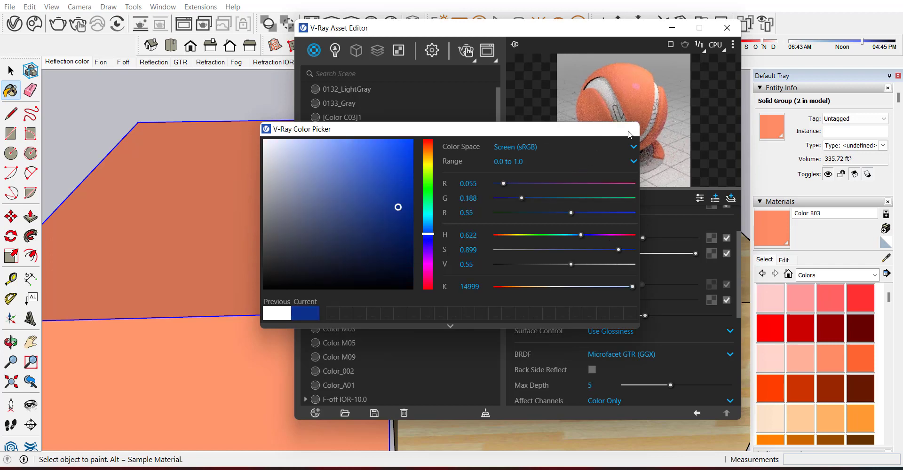
{"action": "left_click", "coordinate": [626, 129]}
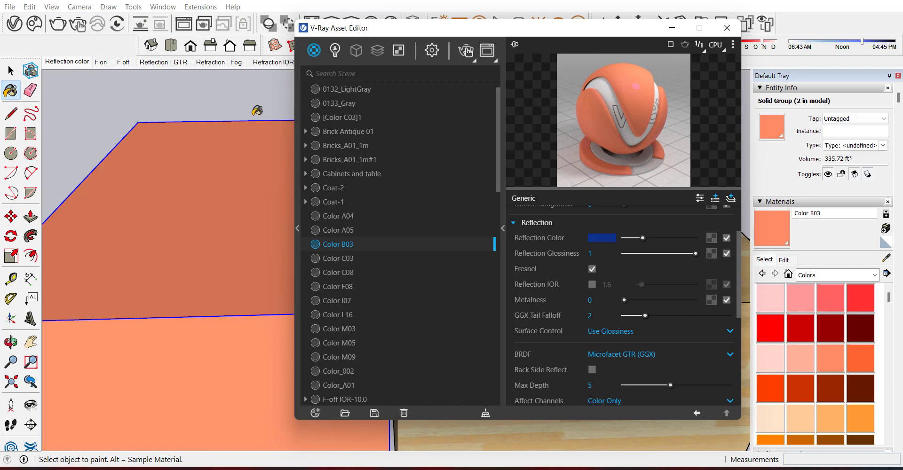
Close the Asset Editor, go to the Reflection color scene, and sample the material of the teapot labelled White
{"action": "left_click", "coordinate": [726, 28]}
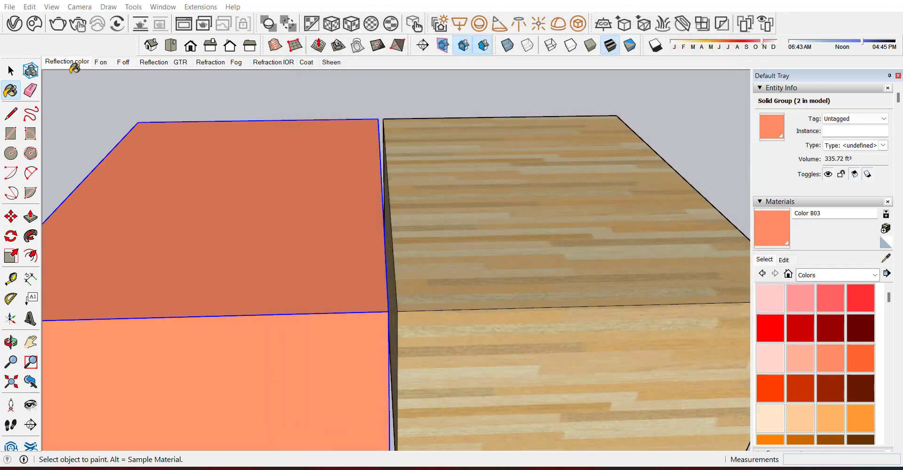
{"action": "left_click", "coordinate": [11, 71]}
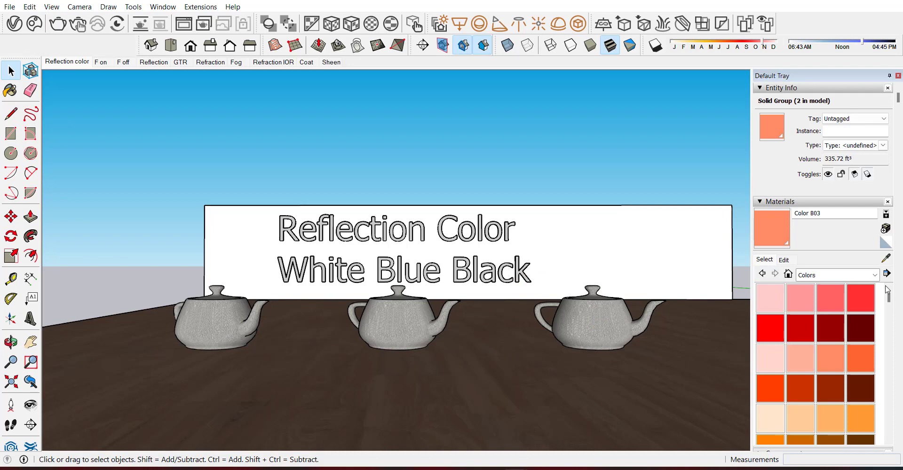
{"action": "left_click", "coordinate": [885, 258]}
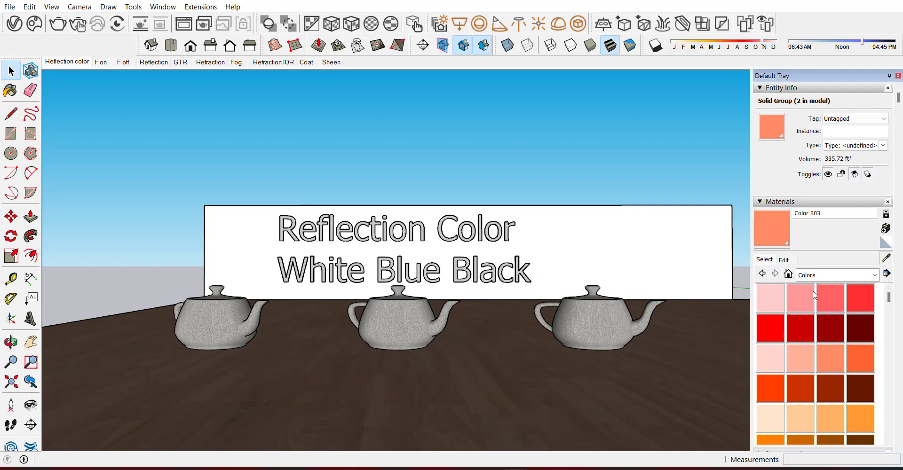
{"action": "left_click", "coordinate": [203, 326]}
Reopen the Asset Editor beside the materials tray and show the reflaction-White material's Reflection settings
{"action": "left_click", "coordinate": [15, 23]}
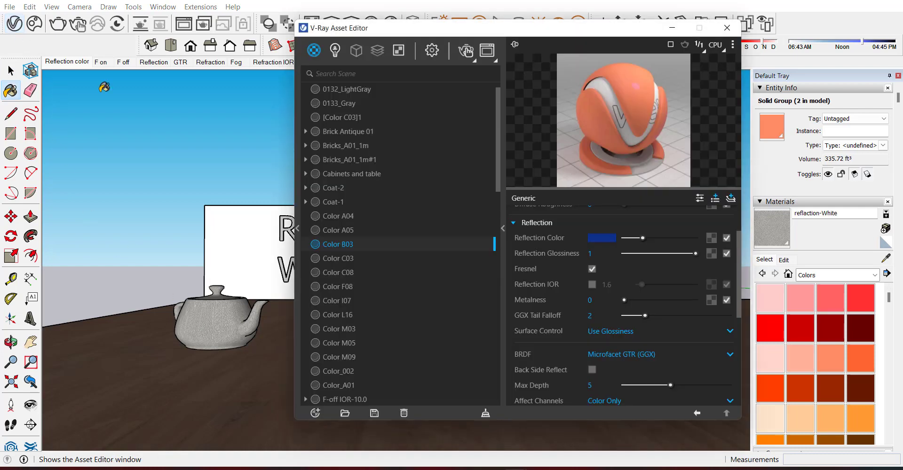
{"action": "left_click_drag", "start_coordinate": [491, 30], "coordinate": [318, 25]}
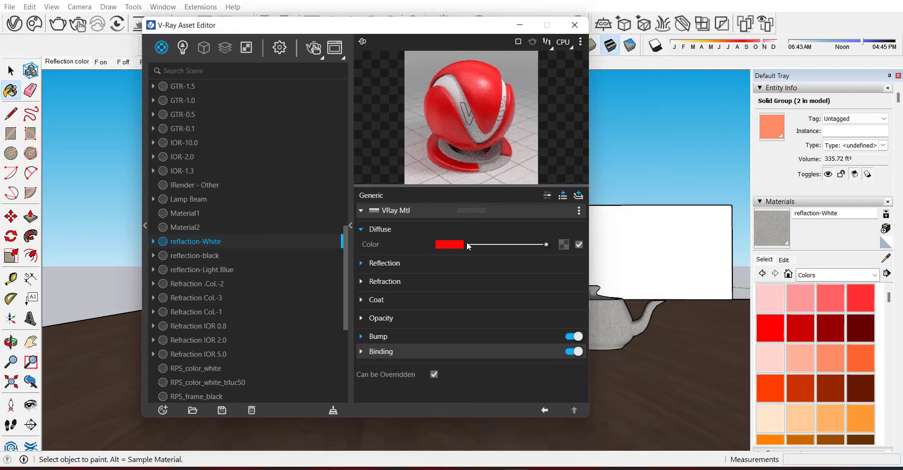
{"action": "left_click", "coordinate": [361, 265]}
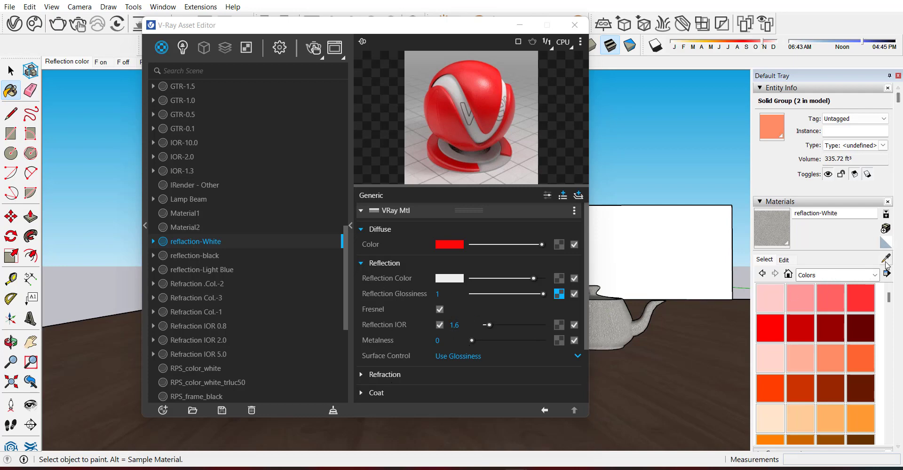
Sample the rightmost teapot's reflection-black material, show its Reflection settings, and start an interactive render of the teapots
{"action": "left_click", "coordinate": [886, 242]}
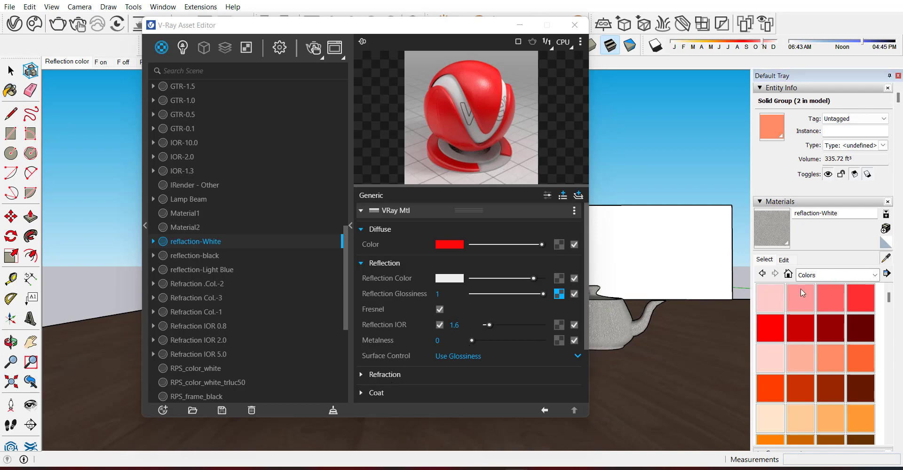
{"action": "left_click", "coordinate": [617, 317]}
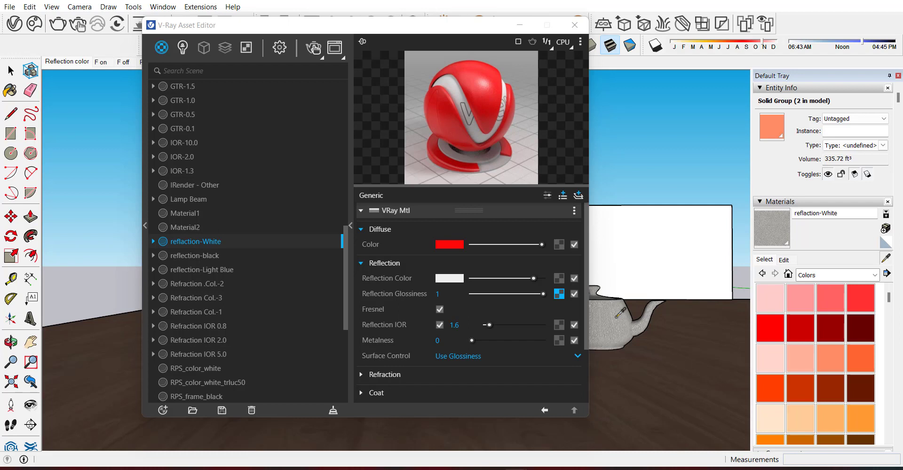
{"action": "left_click", "coordinate": [362, 263]}
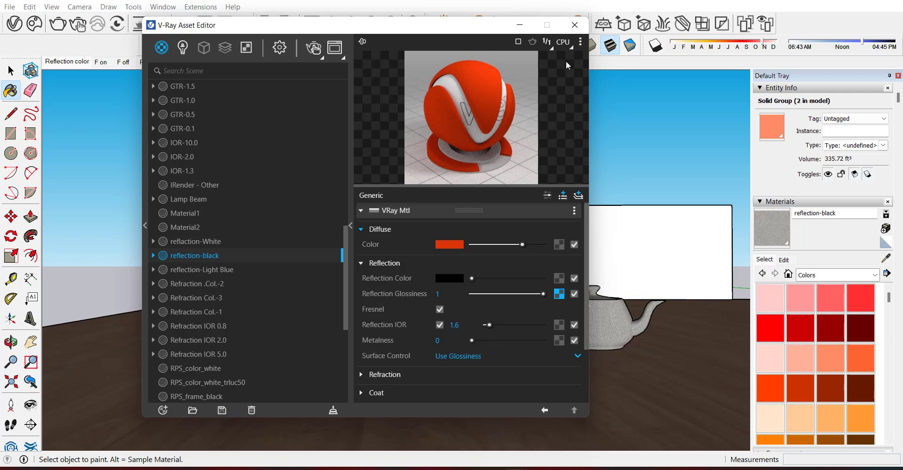
{"action": "left_click", "coordinate": [316, 49]}
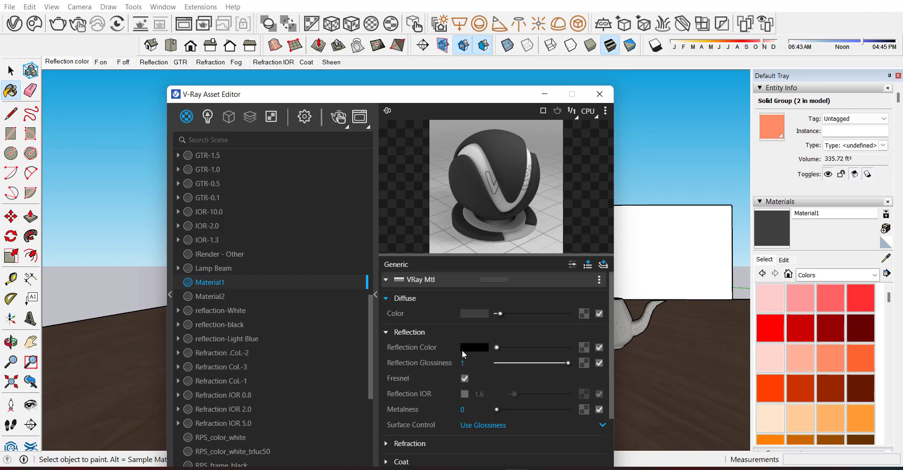
Raise Material1's reflection color to full white and set its Reflection Glossiness to 0
{"action": "mouse_move", "coordinate": [465, 351]}
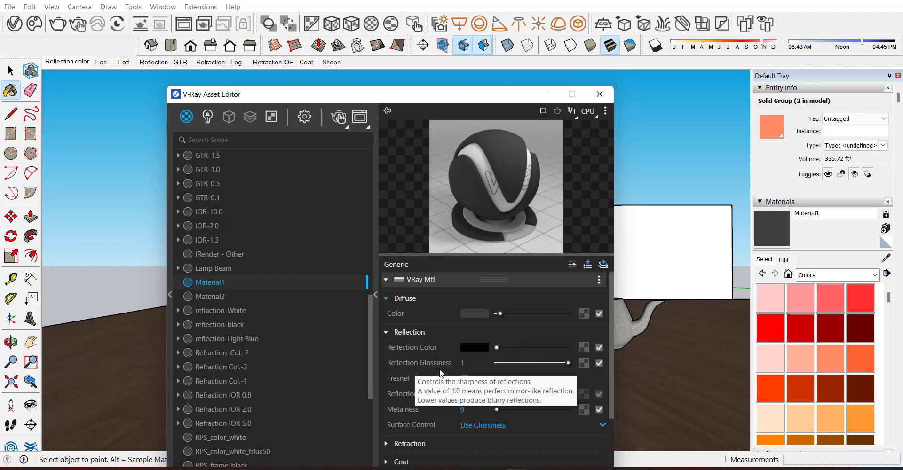
{"action": "left_click_drag", "start_coordinate": [496, 347], "coordinate": [568, 347]}
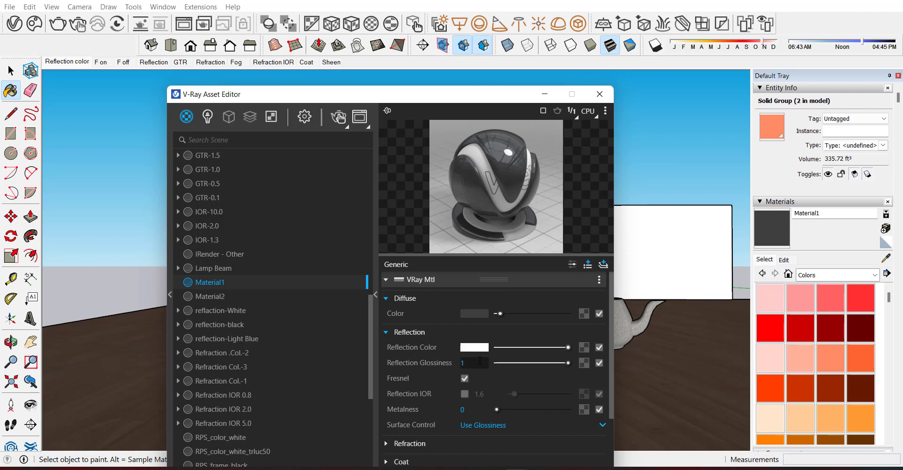
{"action": "left_click_drag", "start_coordinate": [479, 361], "coordinate": [449, 362]}
{"action": "type", "text": "0"}
{"action": "key", "text": "Return"}
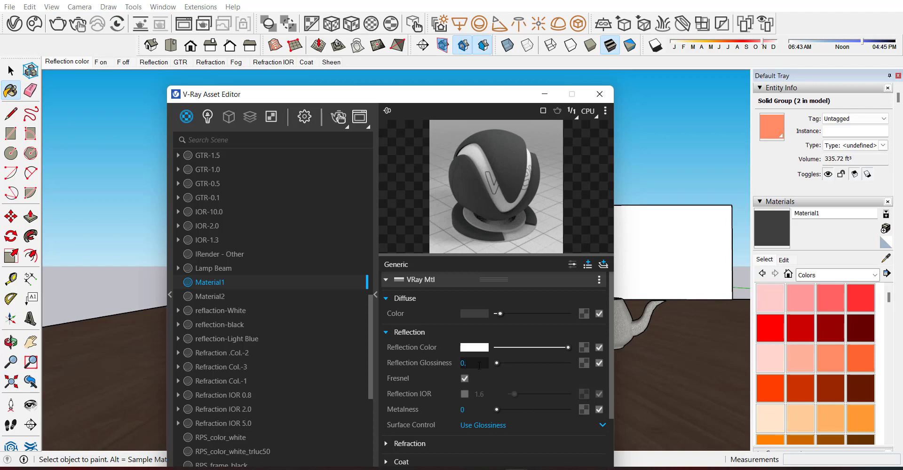
Set Material1's Reflection Glossiness to 0.5 and close the Asset Editor
{"action": "type", "text": "5"}
{"action": "key", "text": "Return"}
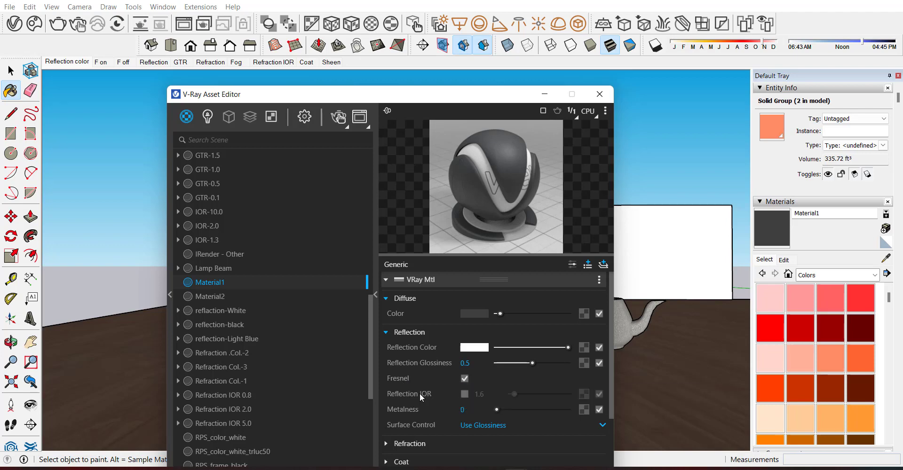
{"action": "mouse_move", "coordinate": [419, 394]}
{"action": "left_click", "coordinate": [598, 94]}
Go to the F on scene and sample the material of the teapot labelled 1.3
{"action": "left_click", "coordinate": [111, 63]}
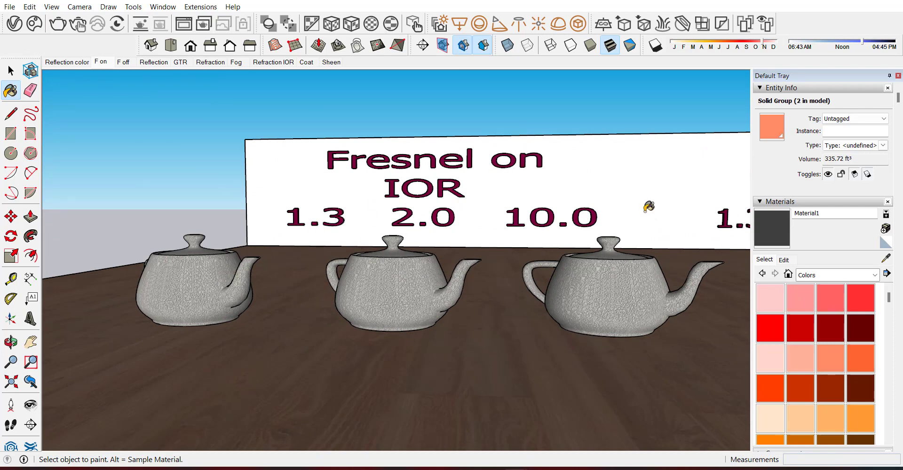
{"action": "left_click", "coordinate": [886, 258]}
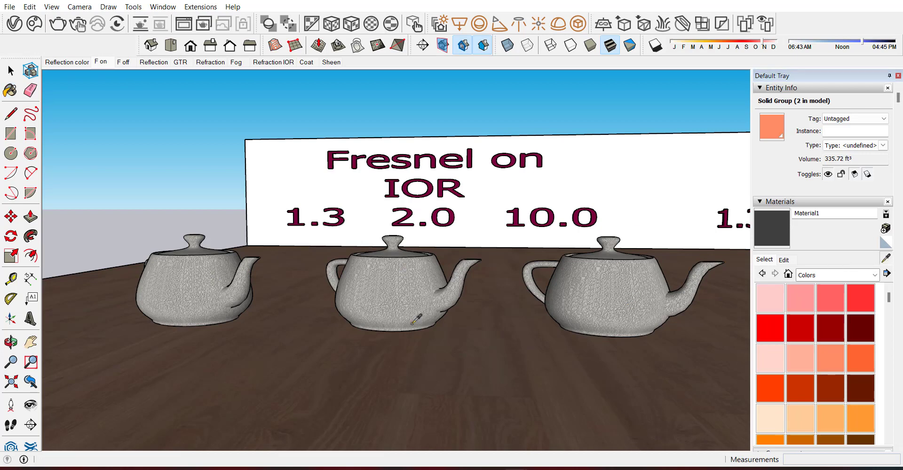
{"action": "left_click", "coordinate": [205, 269]}
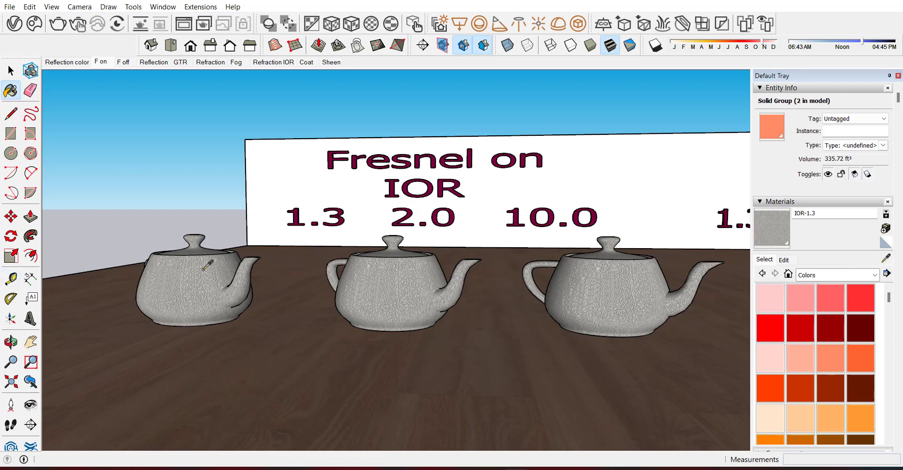
Open the Asset Editor clear of the other teapots and show the IOR-1.3 material's Reflection settings with advanced settings enabled
{"action": "left_click", "coordinate": [14, 24]}
{"action": "left_click_drag", "start_coordinate": [389, 101], "coordinate": [274, 47]}
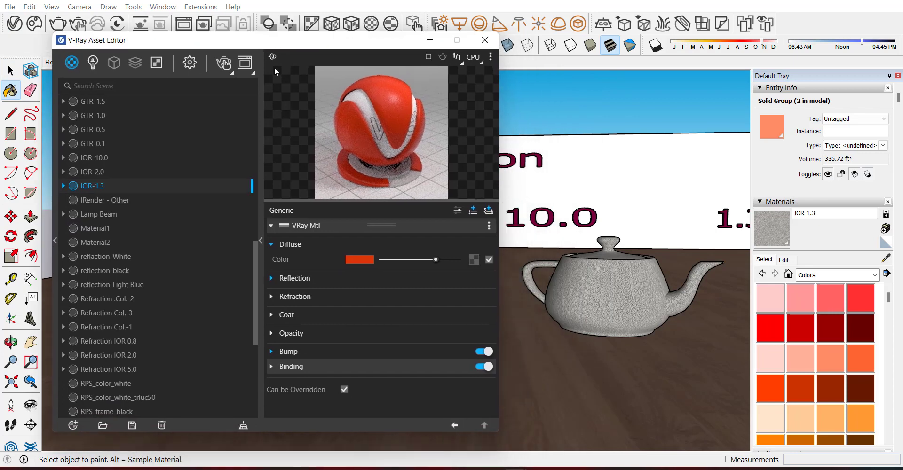
{"action": "left_click", "coordinate": [458, 211]}
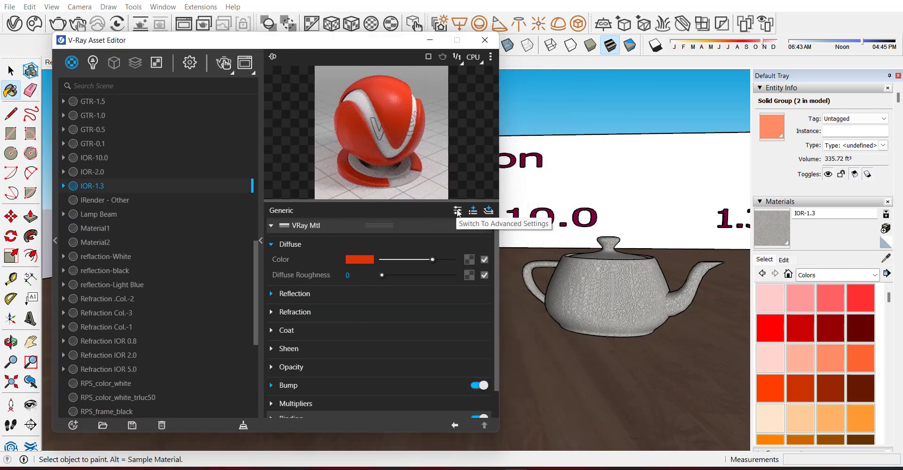
{"action": "left_click", "coordinate": [283, 294]}
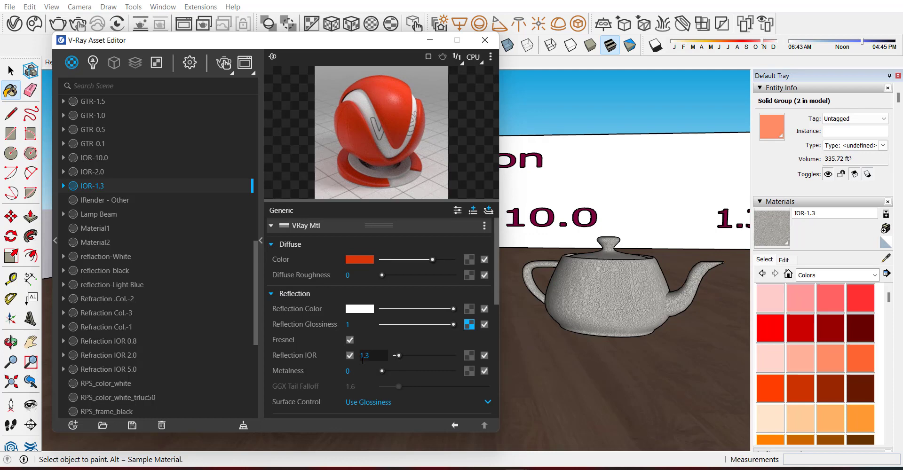
{"action": "left_click_drag", "start_coordinate": [379, 39], "coordinate": [176, 57]}
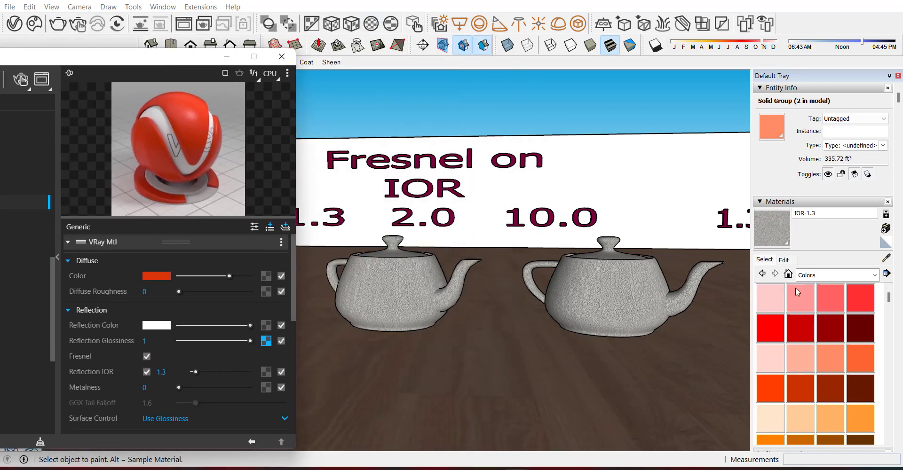
Sample the material of the teapot labelled 2.0 and show its Reflection IOR setting
{"action": "left_click", "coordinate": [885, 257]}
{"action": "left_click", "coordinate": [423, 285]}
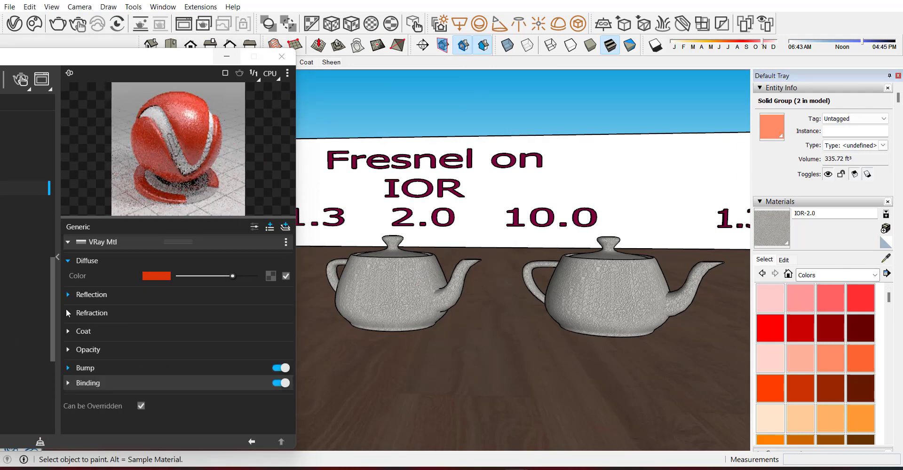
{"action": "left_click", "coordinate": [67, 295]}
{"action": "left_click", "coordinate": [158, 357]}
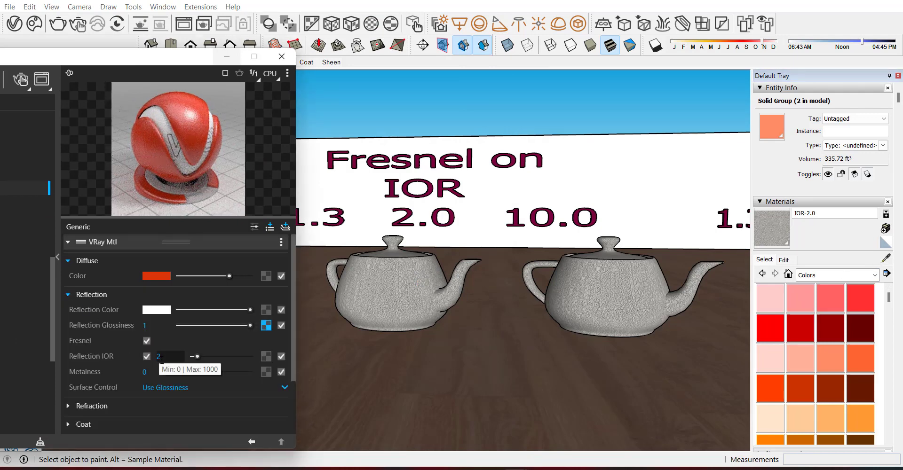
Sample the material of the teapot labelled 10.0, check its Reflection settings, and close the Asset Editor
{"action": "left_click", "coordinate": [886, 258]}
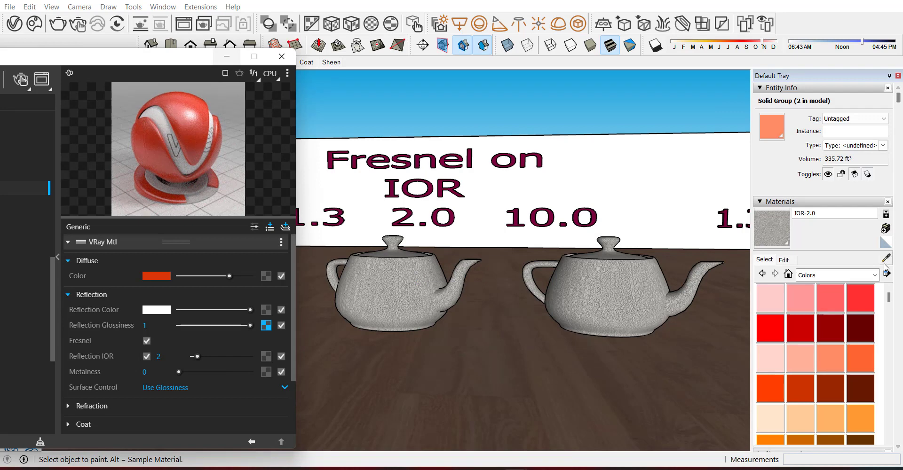
{"action": "left_click", "coordinate": [625, 289]}
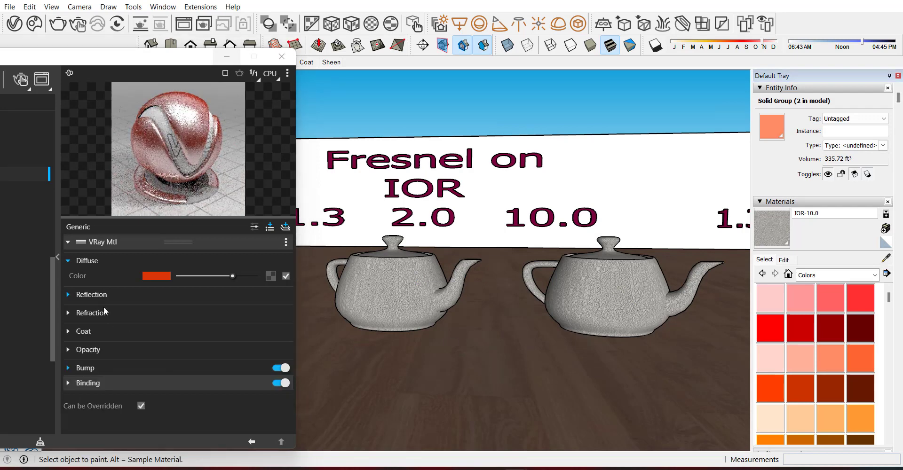
{"action": "left_click", "coordinate": [91, 295]}
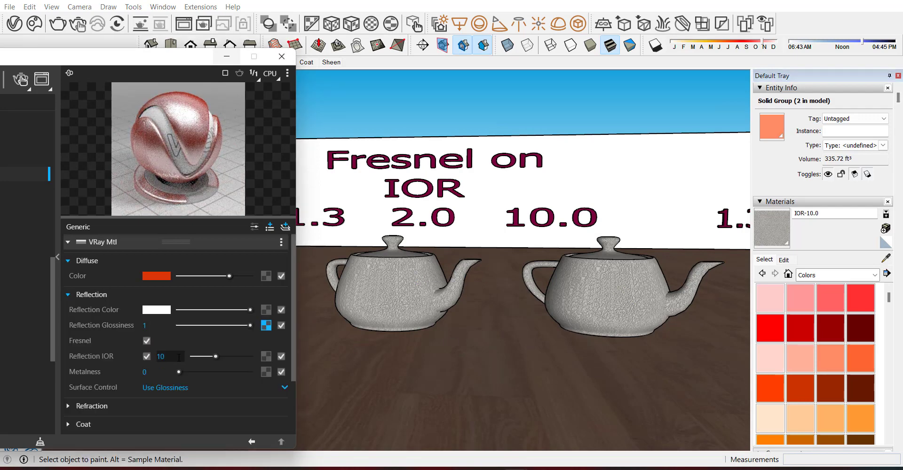
{"action": "left_click", "coordinate": [279, 57]}
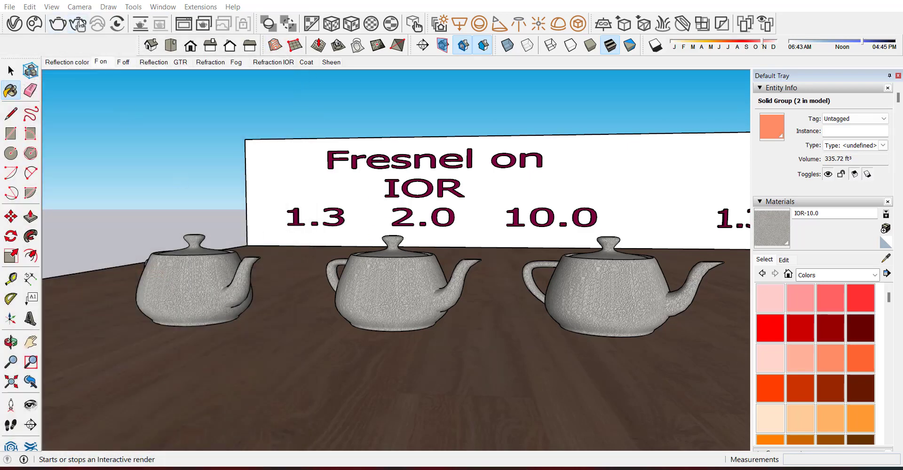
Render the F on and F off teapot scenes interactively in the V-Ray Frame Buffer, and stop the render
{"action": "left_click", "coordinate": [79, 23]}
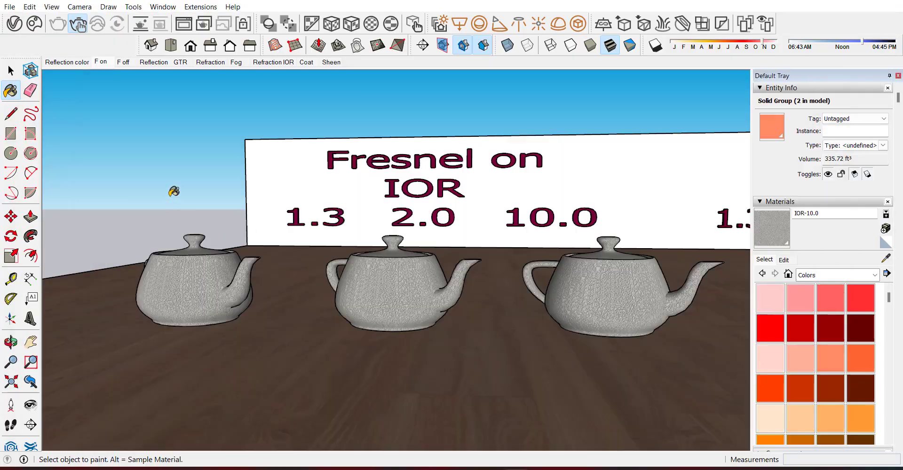
{"action": "left_click", "coordinate": [123, 62]}
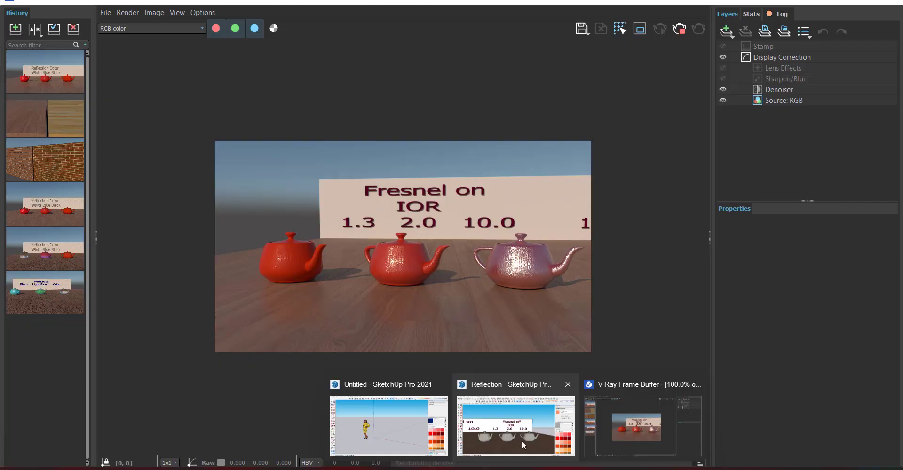
{"action": "left_click", "coordinate": [521, 441]}
{"action": "key", "text": "alt+Tab"}
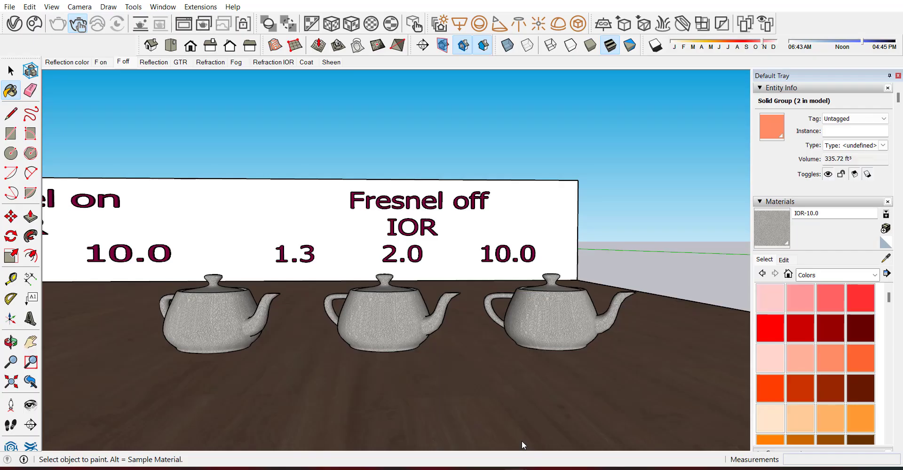
{"action": "key", "text": "alt+Tab"}
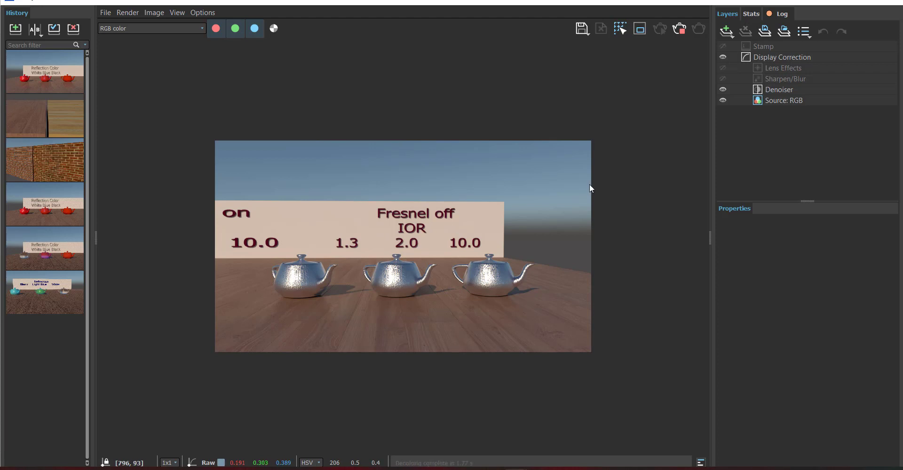
{"action": "left_click", "coordinate": [679, 30]}
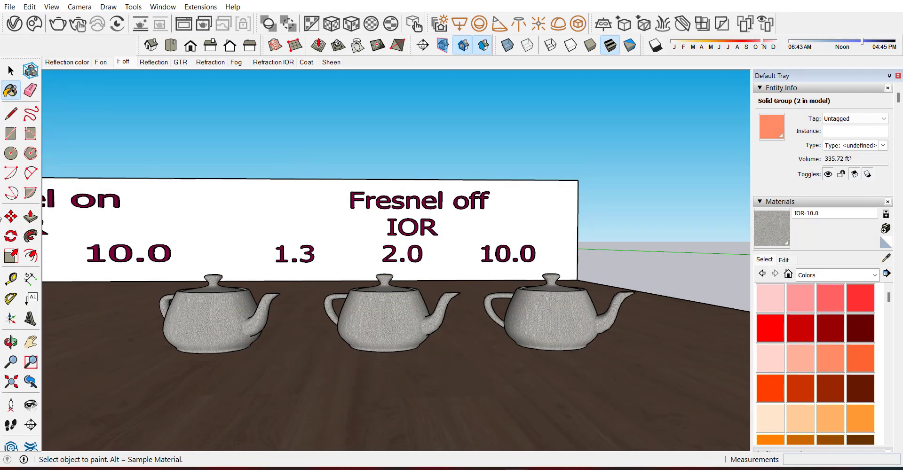
Reopen the Asset Editor, show the IOR-1.3 material with basic settings, and raise its Metalness to 0.55
{"action": "left_click", "coordinate": [14, 23]}
{"action": "scroll", "coordinate": [518, 272], "scroll_direction": "down", "scroll_amount": 1}
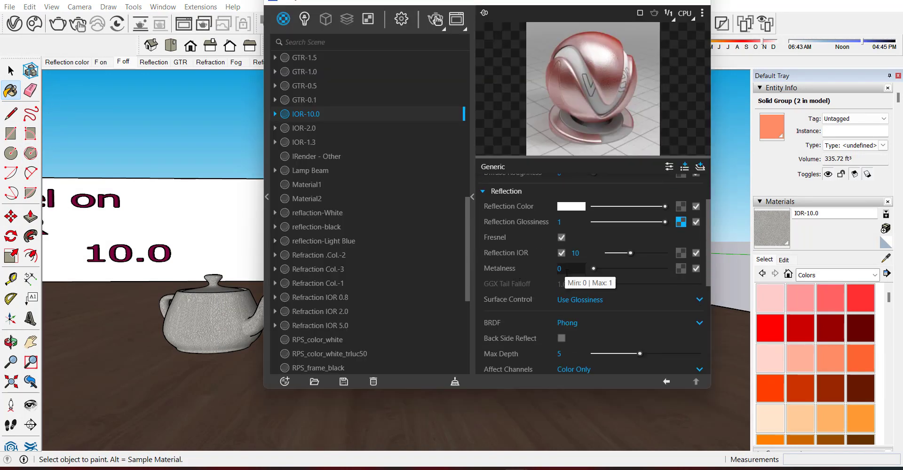
{"action": "left_click", "coordinate": [326, 142]}
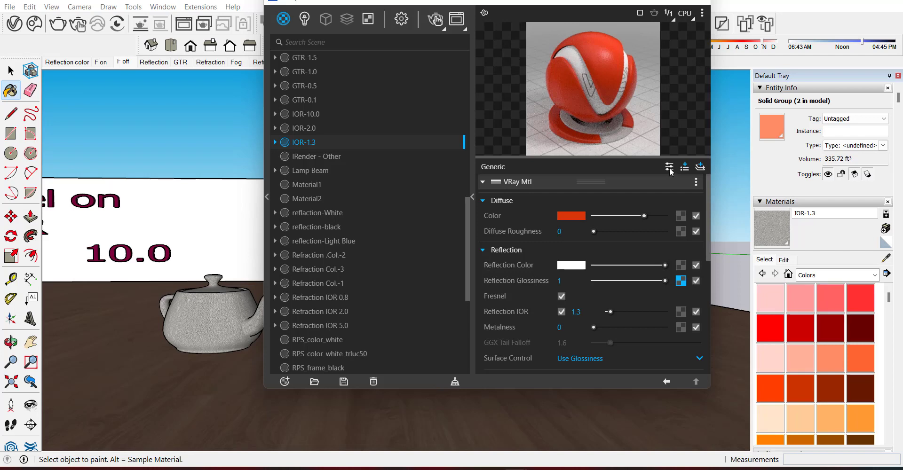
{"action": "left_click", "coordinate": [669, 167]}
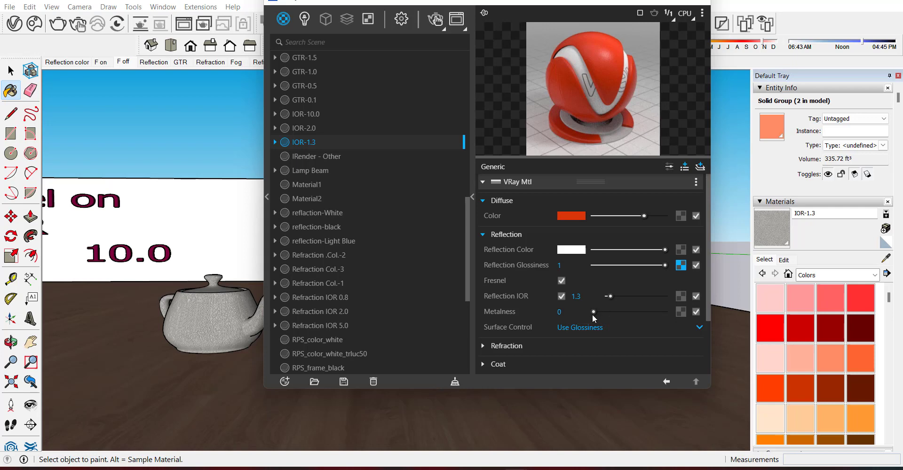
{"action": "left_click_drag", "start_coordinate": [592, 310], "coordinate": [632, 312]}
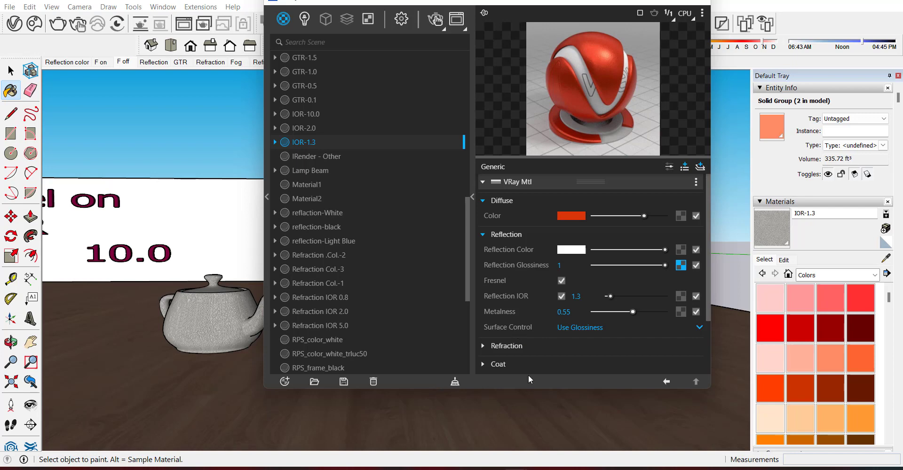
Review the Surface Control options of the IOR-1.3 material and set it to Use Roughness
{"action": "left_click", "coordinate": [588, 327]}
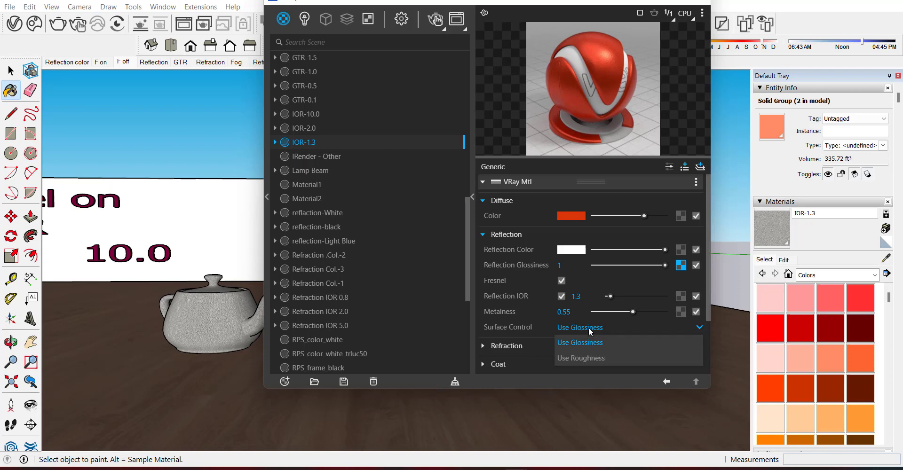
{"action": "left_click", "coordinate": [588, 327]}
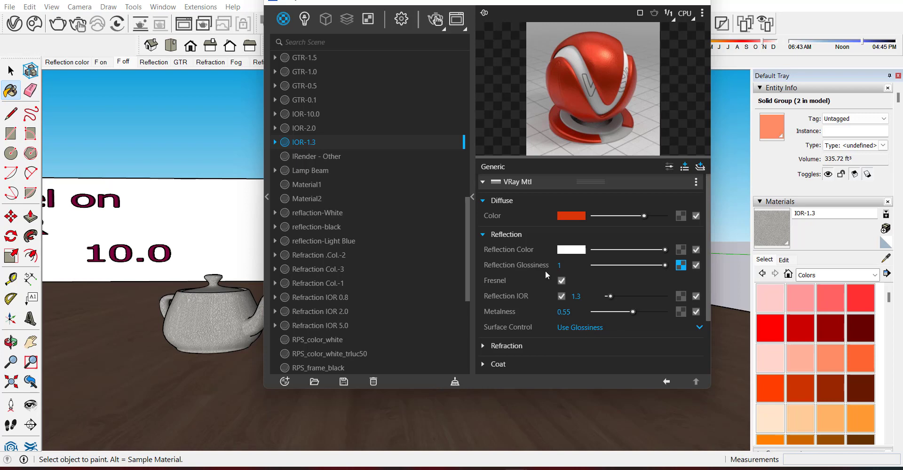
{"action": "left_click", "coordinate": [591, 327]}
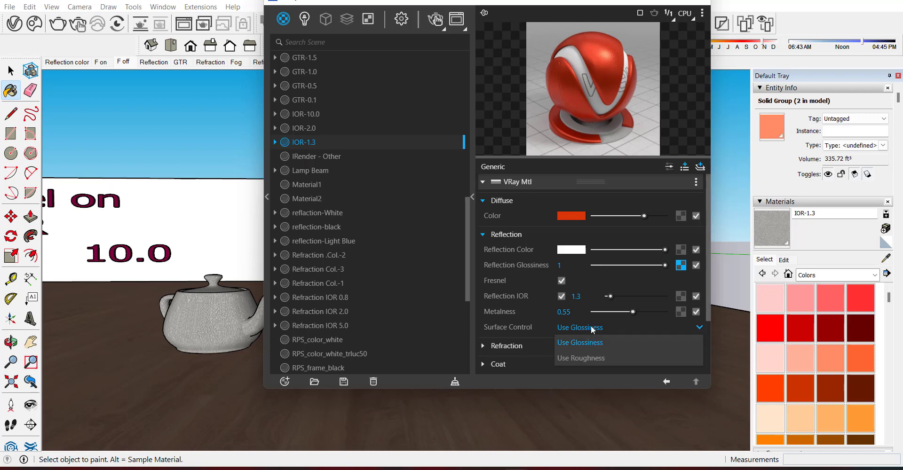
{"action": "left_click", "coordinate": [591, 358]}
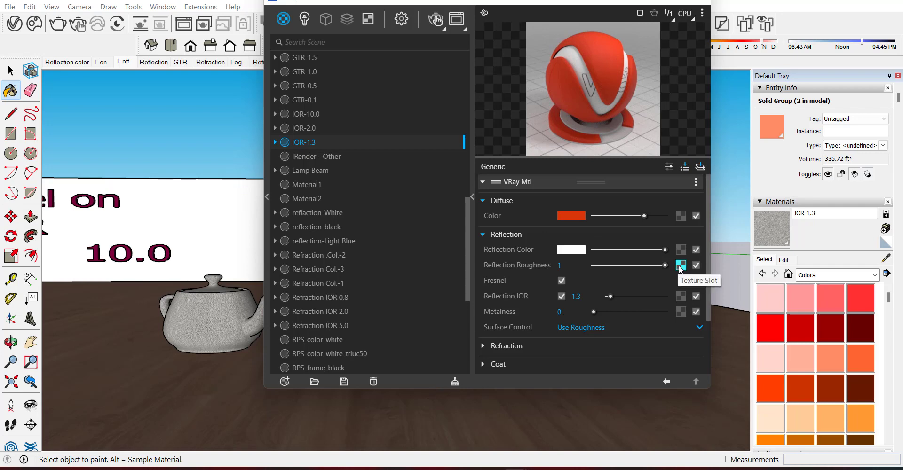
Switch Material1's Surface Control to Use Roughness and try its Reflection Roughness at 0, ending at 1
{"action": "left_click", "coordinate": [325, 187]}
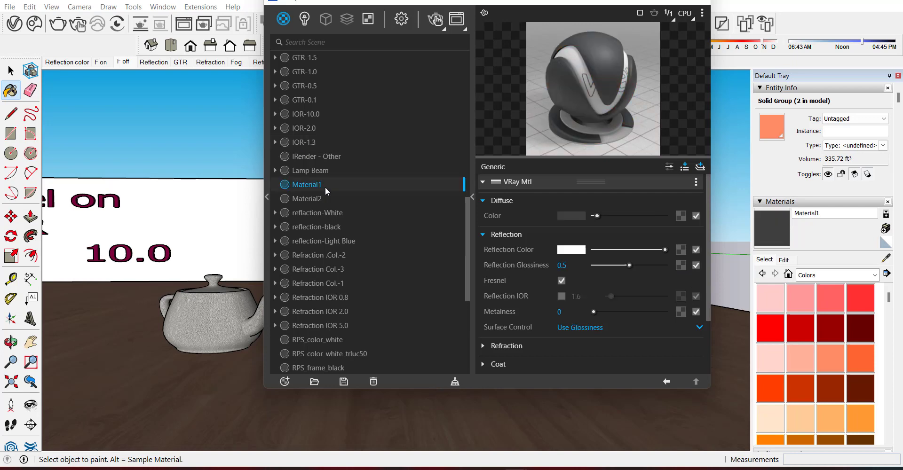
{"action": "left_click", "coordinate": [591, 328]}
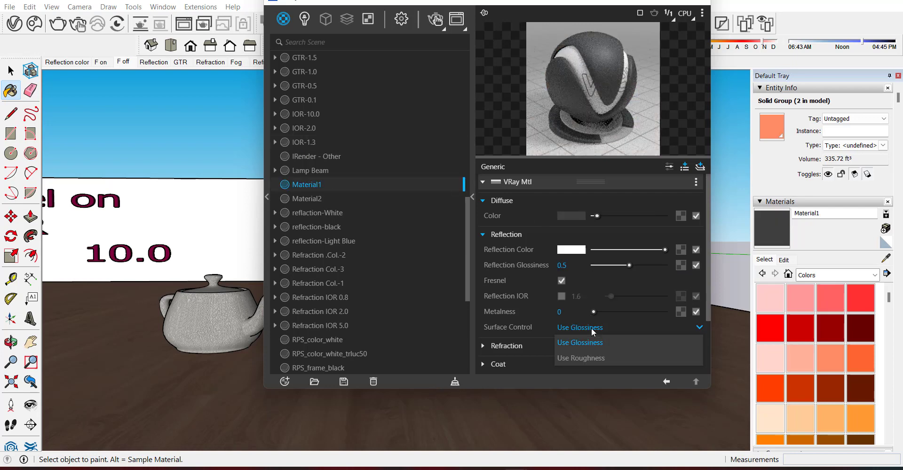
{"action": "left_click", "coordinate": [597, 357]}
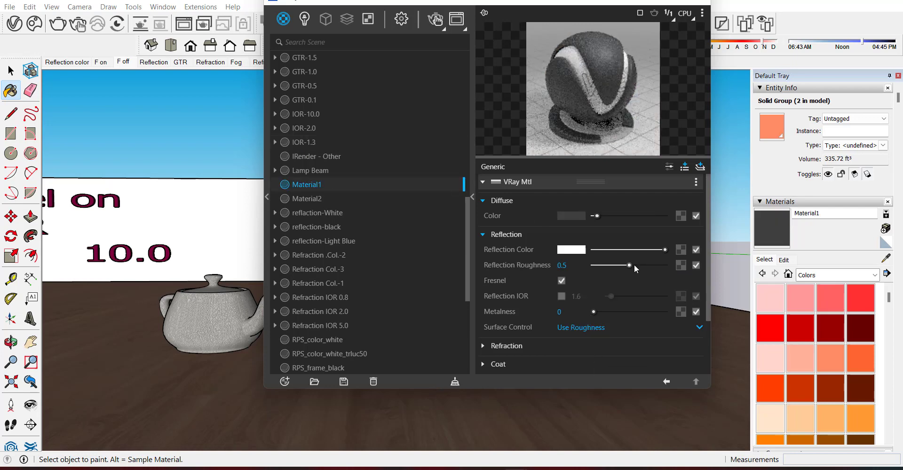
{"action": "left_click_drag", "start_coordinate": [628, 264], "coordinate": [583, 262]}
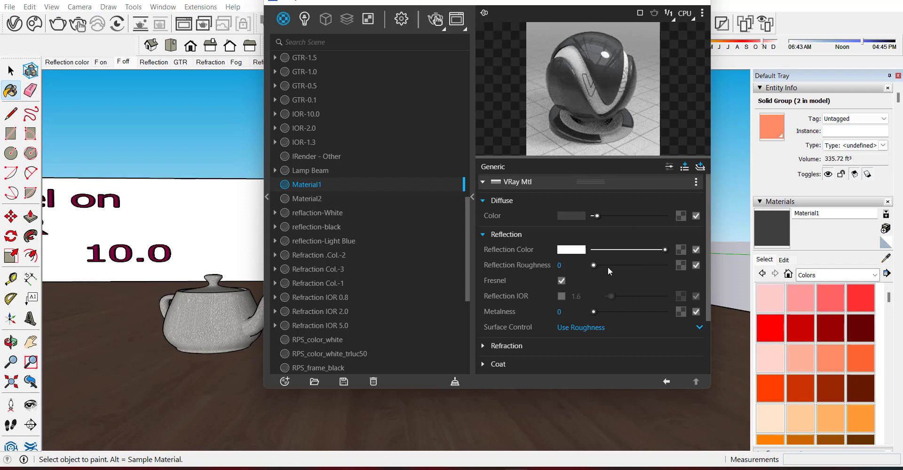
{"action": "left_click_drag", "start_coordinate": [594, 266], "coordinate": [670, 265]}
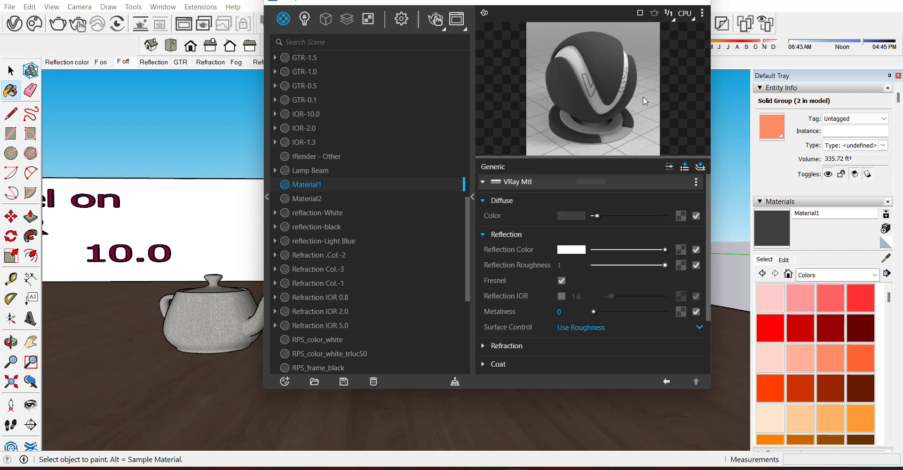
Show the advanced settings of Material1, try Phong as its reflection BRDF, and review the other BRDF options
{"action": "left_click", "coordinate": [669, 167]}
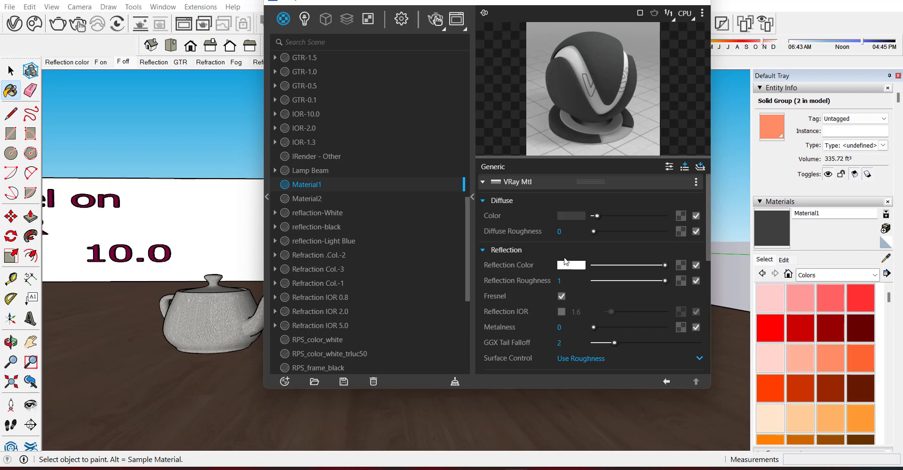
{"action": "scroll", "coordinate": [565, 259], "scroll_direction": "down", "scroll_amount": 3}
{"action": "scroll", "coordinate": [564, 257], "scroll_direction": "up", "scroll_amount": 1}
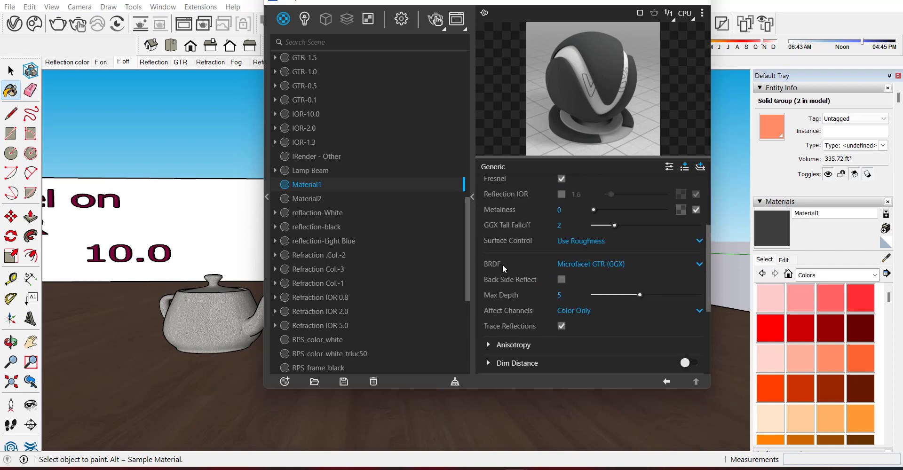
{"action": "left_click", "coordinate": [598, 265]}
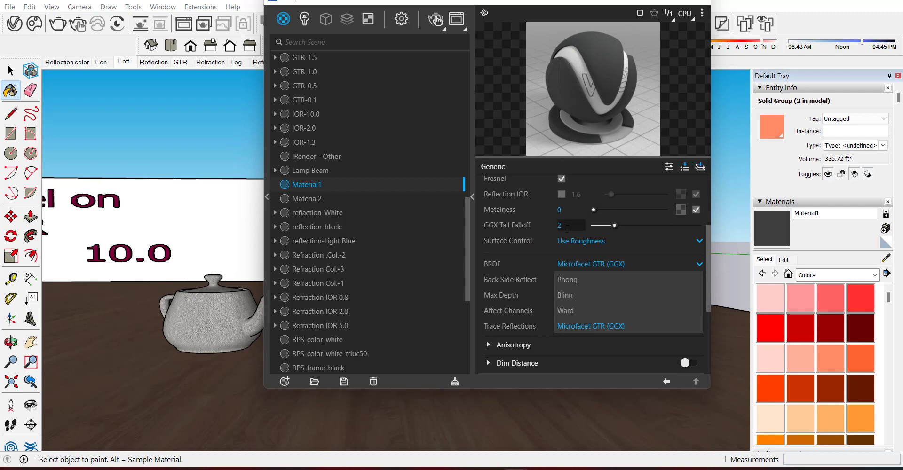
{"action": "left_click", "coordinate": [568, 281]}
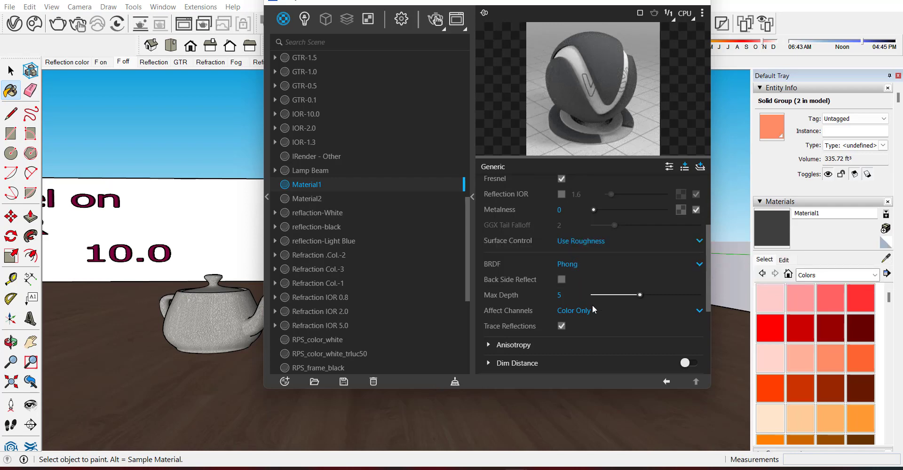
{"action": "left_click", "coordinate": [593, 263]}
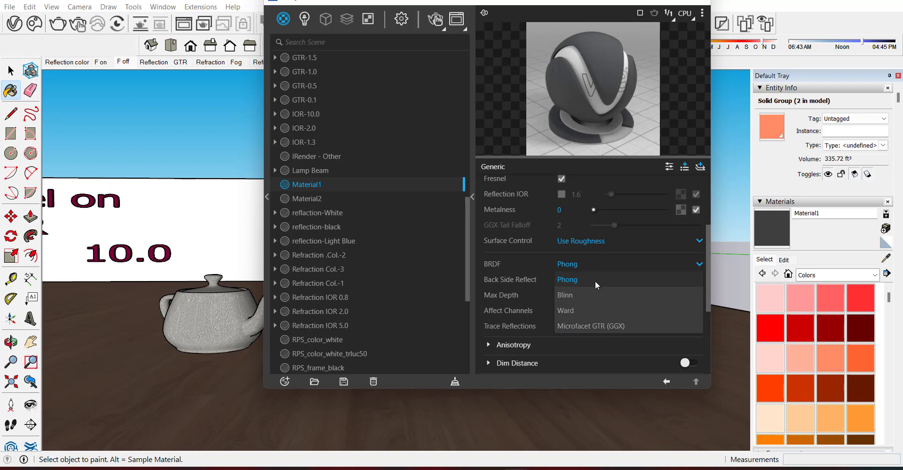
Render the Reflection scene interactively, and set Material1's BRDF to Microfacet GTR (GGX)
{"action": "left_click", "coordinate": [154, 62]}
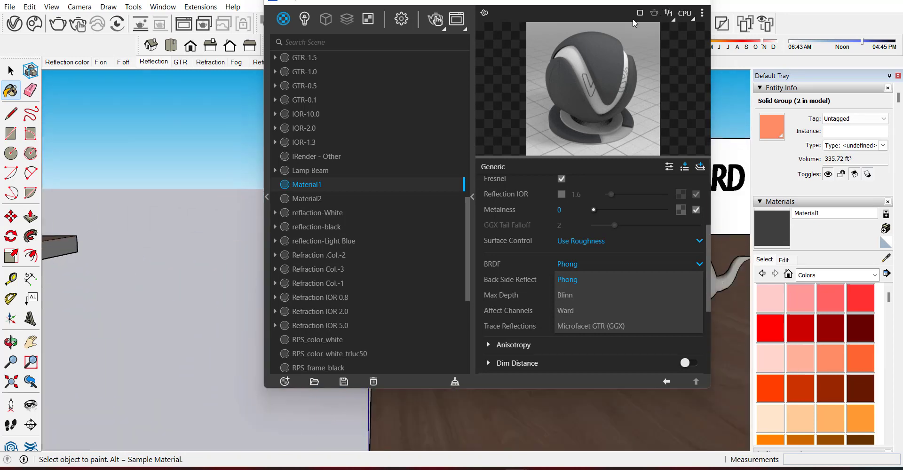
{"action": "left_click", "coordinate": [436, 21]}
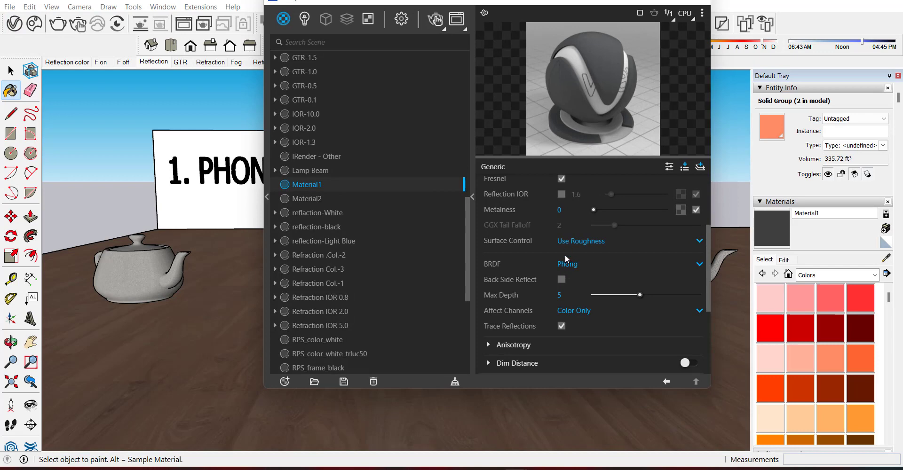
{"action": "left_click", "coordinate": [580, 265]}
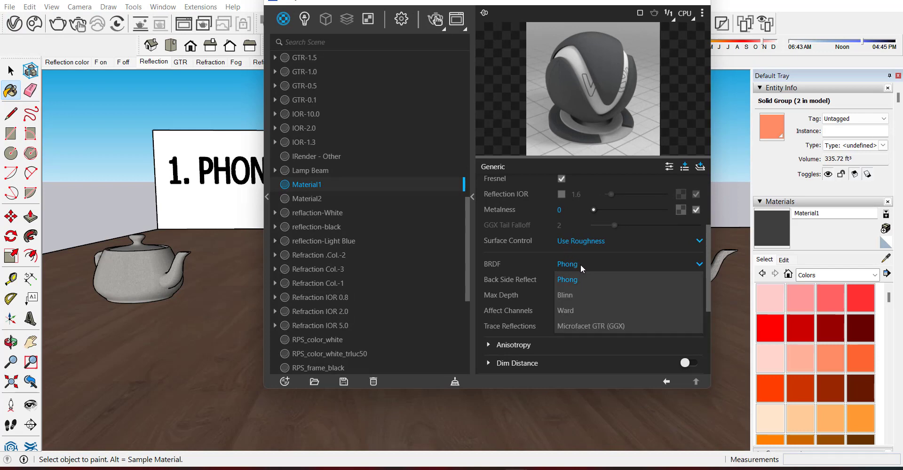
{"action": "left_click", "coordinate": [598, 323]}
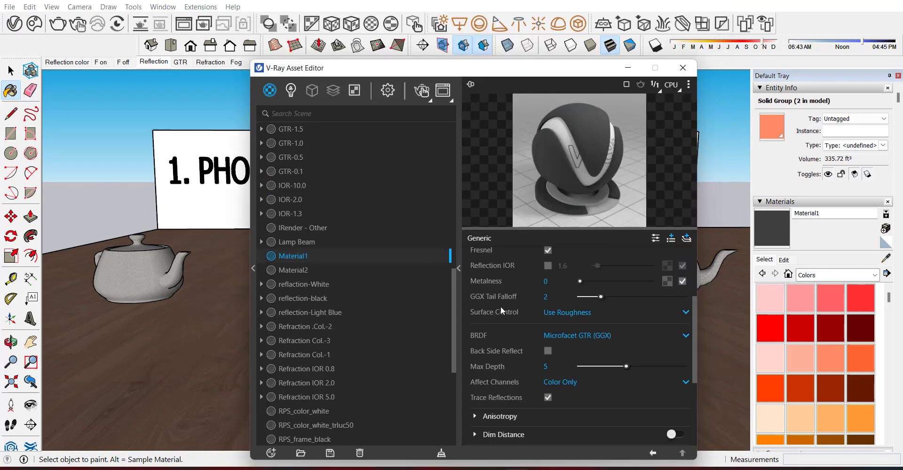
Switch to the GTR scene, minimize the Asset Editor, and render the GTR Tail Falloff teapots interactively
{"action": "mouse_move", "coordinate": [509, 298]}
{"action": "left_click", "coordinate": [180, 62]}
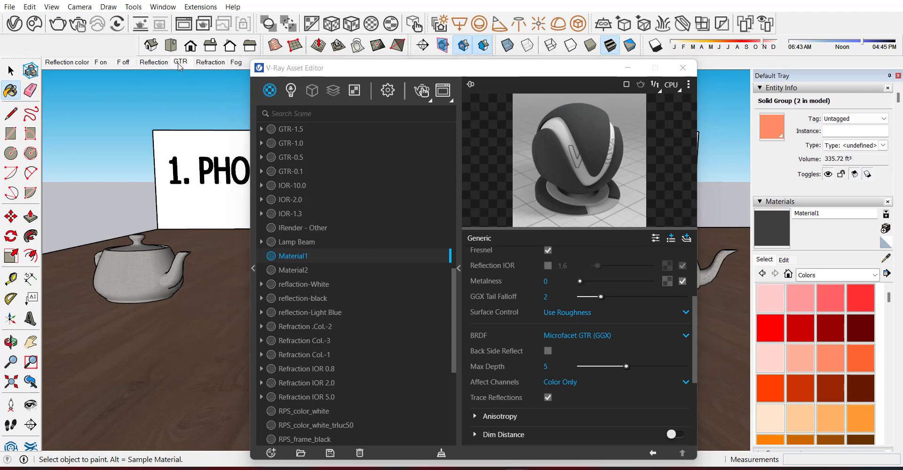
{"action": "left_click", "coordinate": [626, 67]}
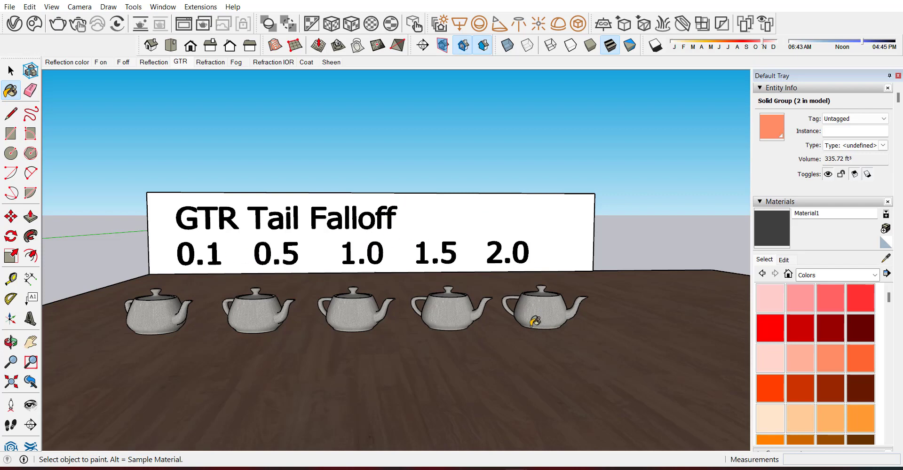
{"action": "left_click", "coordinate": [78, 25]}
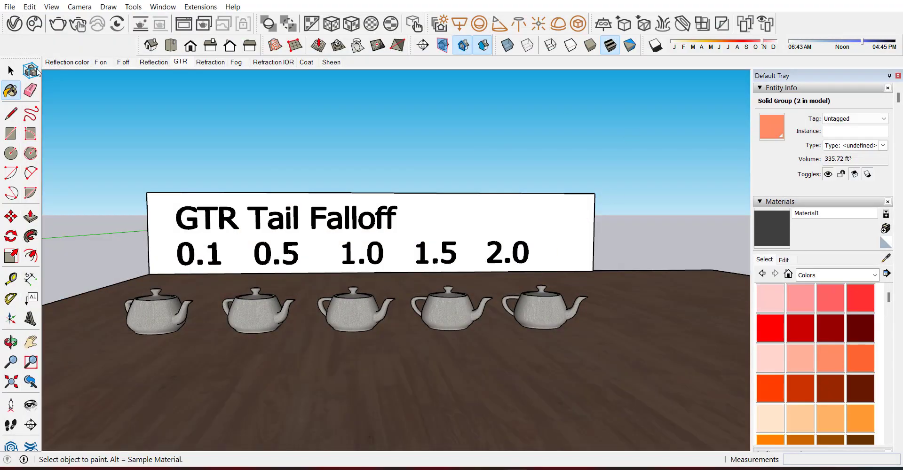
Reopen the Asset Editor, try Material1's Back Side Reflect on and off, and review Affect Channels, keeping Color Only
{"action": "left_click", "coordinate": [31, 70]}
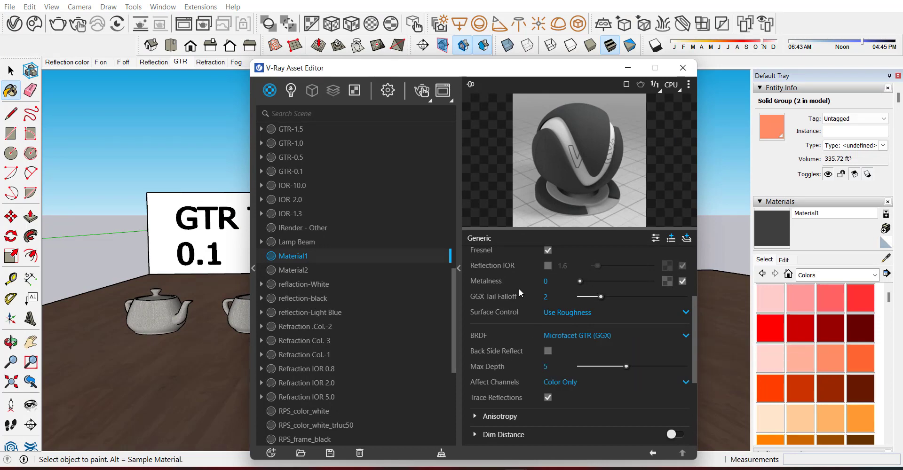
{"action": "left_click", "coordinate": [548, 351]}
{"action": "left_click", "coordinate": [549, 350]}
{"action": "left_click", "coordinate": [576, 382]}
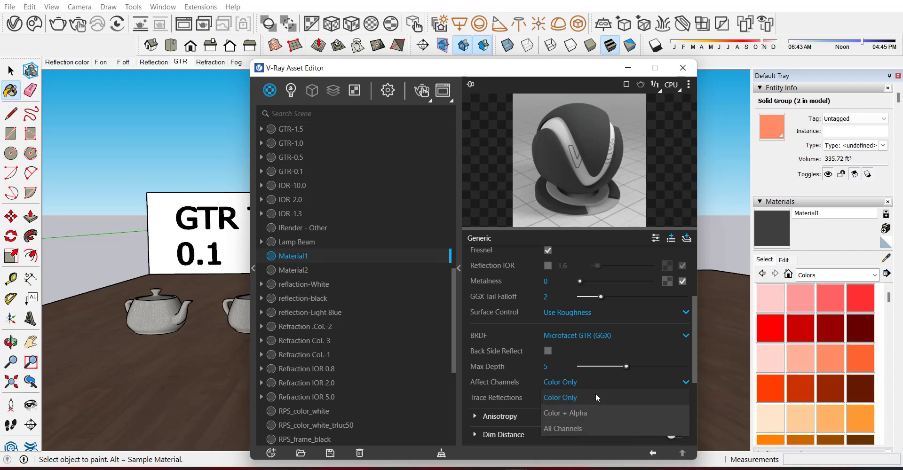
{"action": "left_click", "coordinate": [595, 394]}
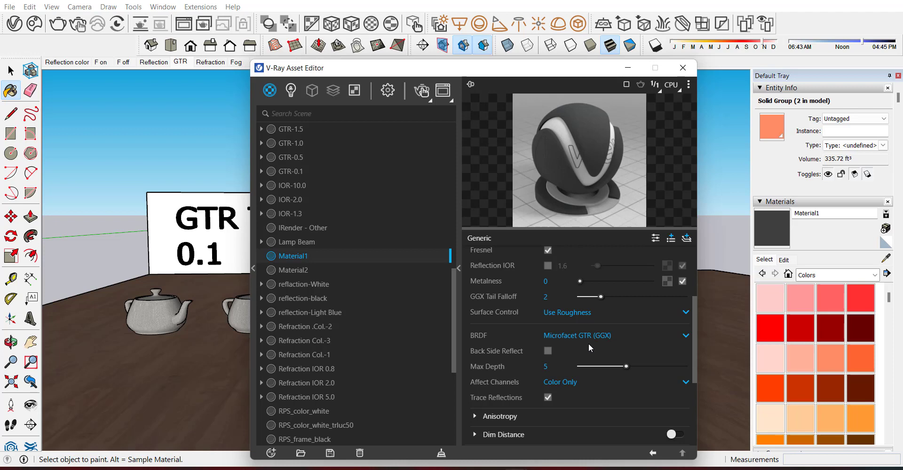
{"action": "scroll", "coordinate": [589, 343], "scroll_direction": "down", "scroll_amount": 3}
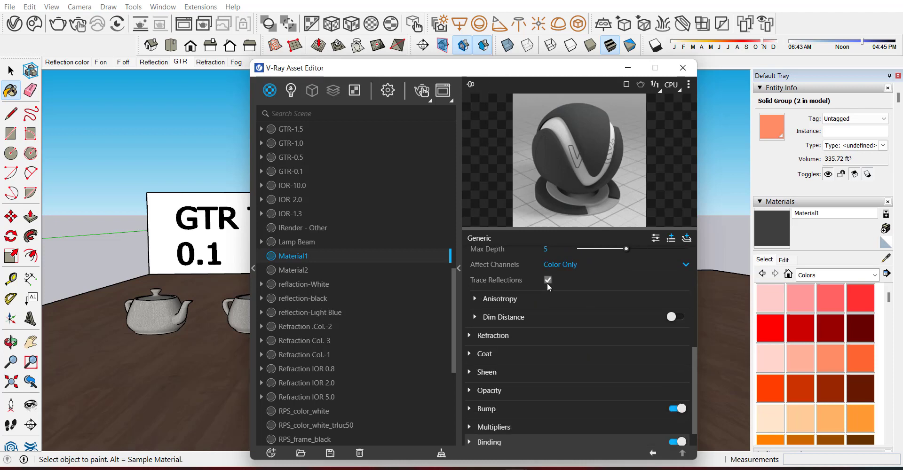
{"action": "scroll", "coordinate": [549, 281], "scroll_direction": "up", "scroll_amount": 2}
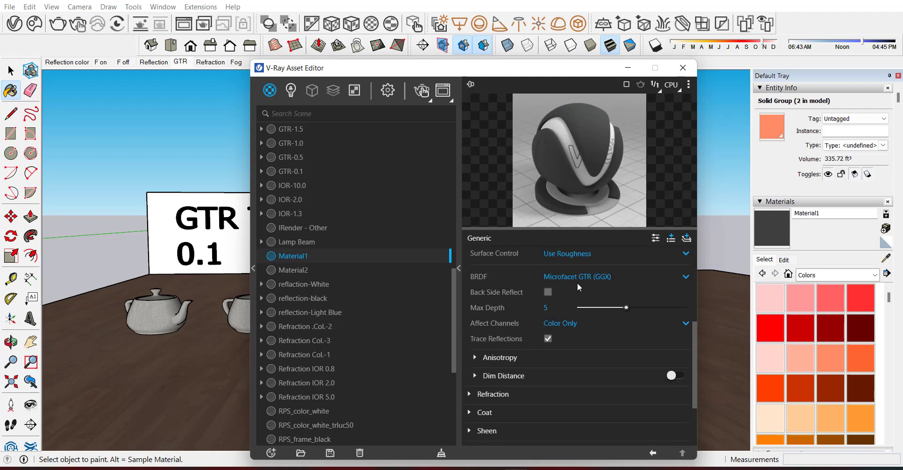
{"action": "scroll", "coordinate": [559, 289], "scroll_direction": "down", "scroll_amount": 2}
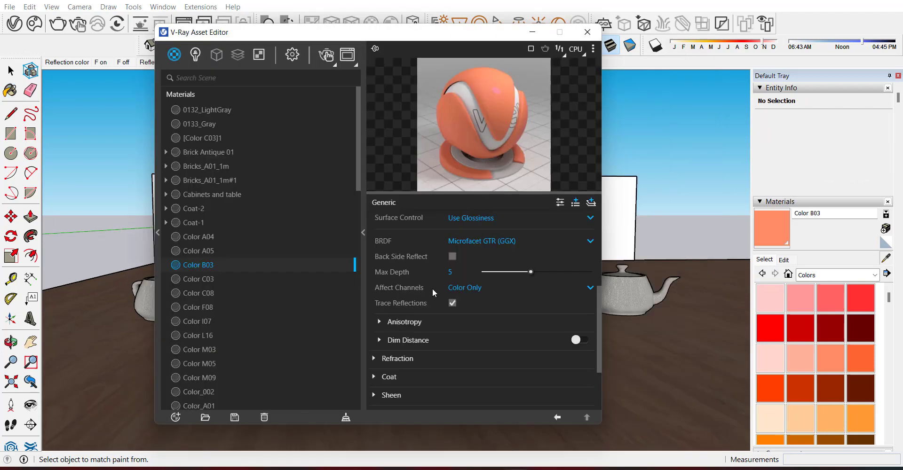
Expand the Anisotropy settings of Color B03 and examine the Anisotropy, Rotation, Derivation and Local Axis options
{"action": "left_click", "coordinate": [379, 323]}
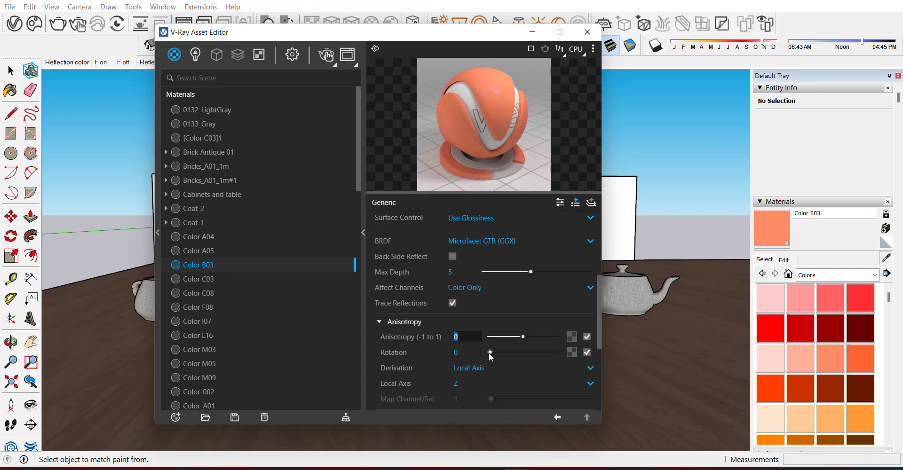
{"action": "mouse_move", "coordinate": [489, 353]}
{"action": "left_mouse_down"}
{"action": "mouse_move", "coordinate": [524, 353]}
{"action": "mouse_move", "coordinate": [478, 354]}
{"action": "left_mouse_up"}
{"action": "scroll", "coordinate": [428, 343], "scroll_direction": "down", "scroll_amount": 3}
{"action": "scroll", "coordinate": [420, 322], "scroll_direction": "down", "scroll_amount": 1}
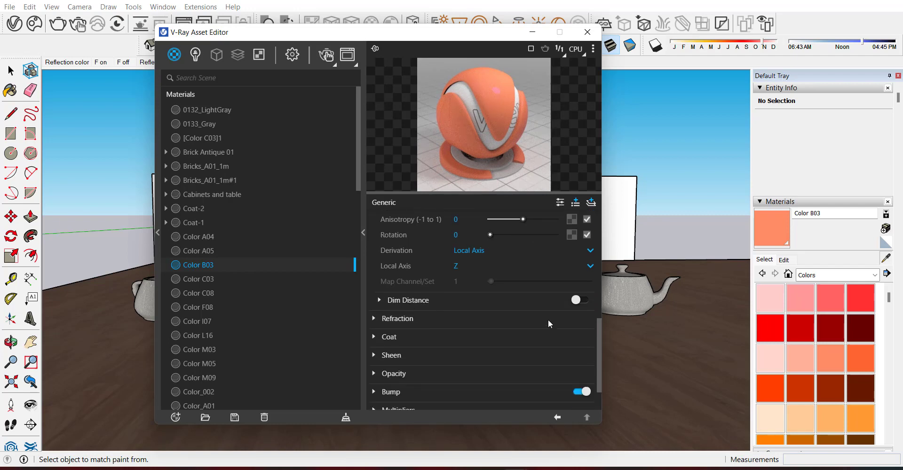
Enable Dim Distance for Color B03, show its Distance and Dim Falloff settings, and disable it again
{"action": "left_click", "coordinate": [585, 300]}
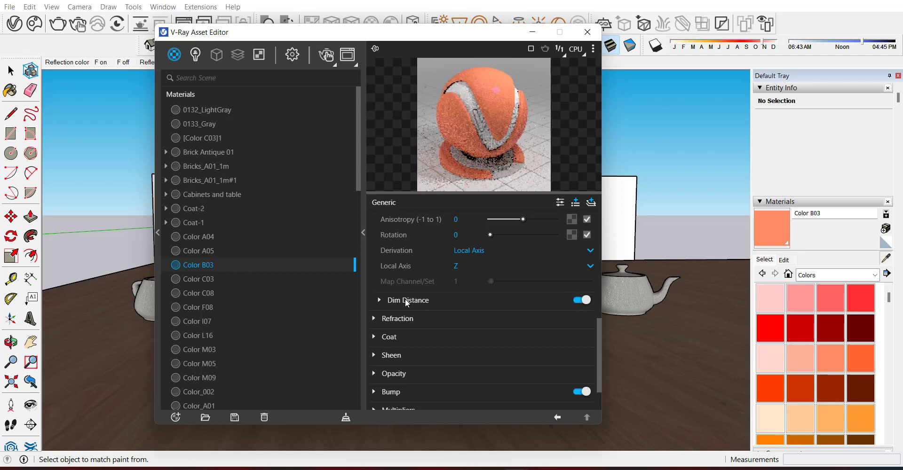
{"action": "left_click", "coordinate": [379, 300]}
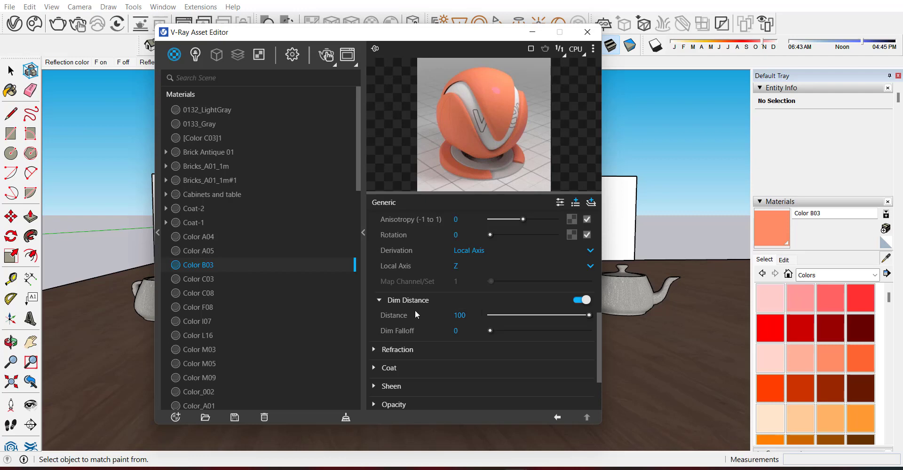
{"action": "left_click", "coordinate": [580, 300]}
Collapse Color B03's Reflection settings, expand Refraction, and examine its color, IOR, glossiness, fog, translucency and advanced options
{"action": "scroll", "coordinate": [413, 316], "scroll_direction": "up", "scroll_amount": 5}
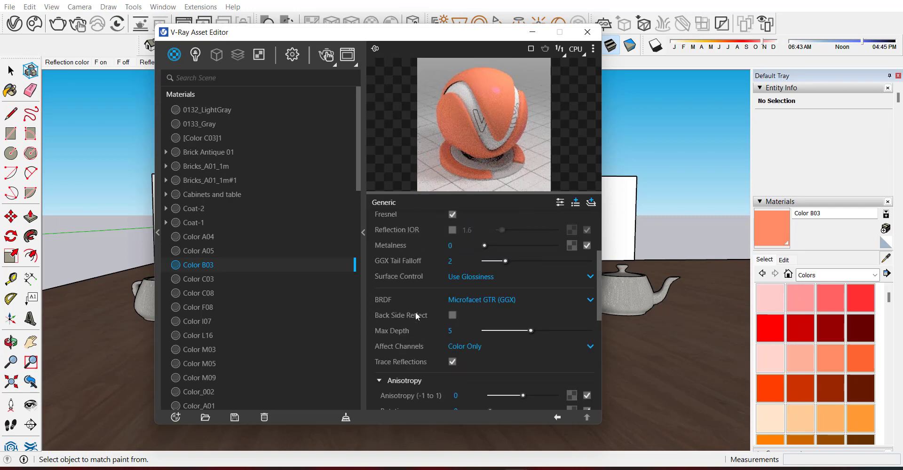
{"action": "scroll", "coordinate": [417, 316], "scroll_direction": "up", "scroll_amount": 5}
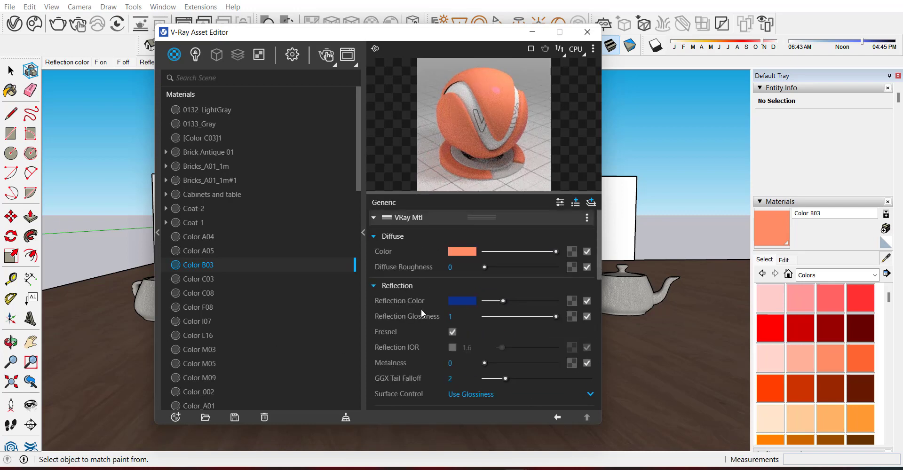
{"action": "left_click", "coordinate": [382, 284]}
{"action": "scroll", "coordinate": [390, 277], "scroll_direction": "down", "scroll_amount": 1}
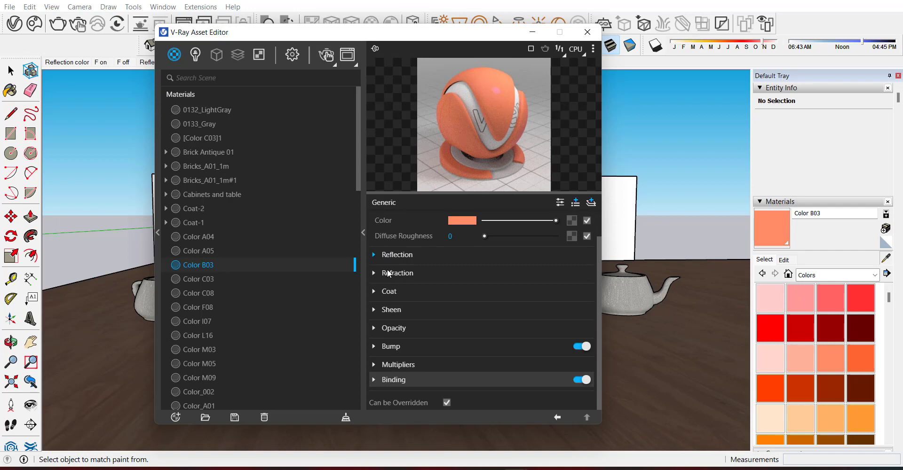
{"action": "left_click", "coordinate": [389, 273]}
{"action": "scroll", "coordinate": [428, 275], "scroll_direction": "down", "scroll_amount": 2}
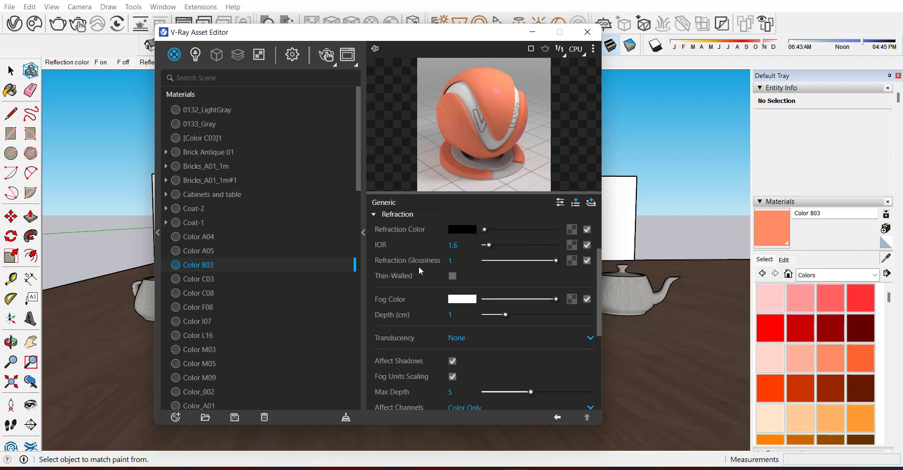
{"action": "mouse_move", "coordinate": [440, 279]}
{"action": "scroll", "coordinate": [421, 325], "scroll_direction": "down", "scroll_amount": 3}
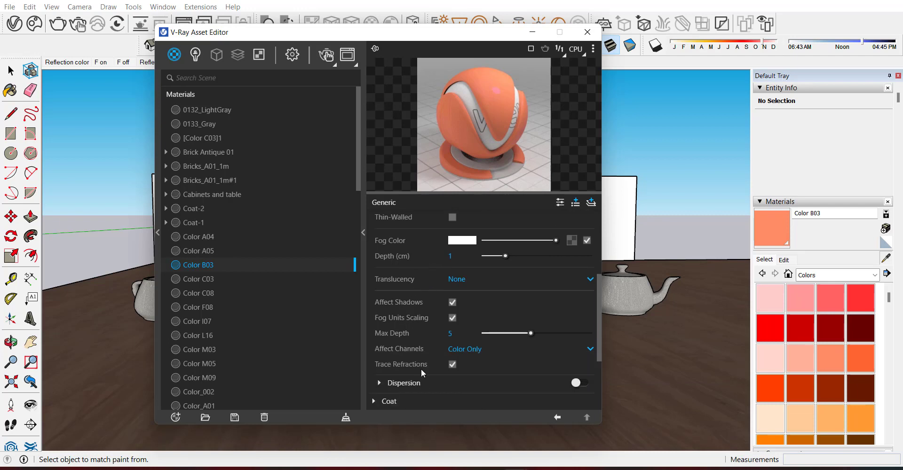
{"action": "scroll", "coordinate": [421, 368], "scroll_direction": "up", "scroll_amount": 3}
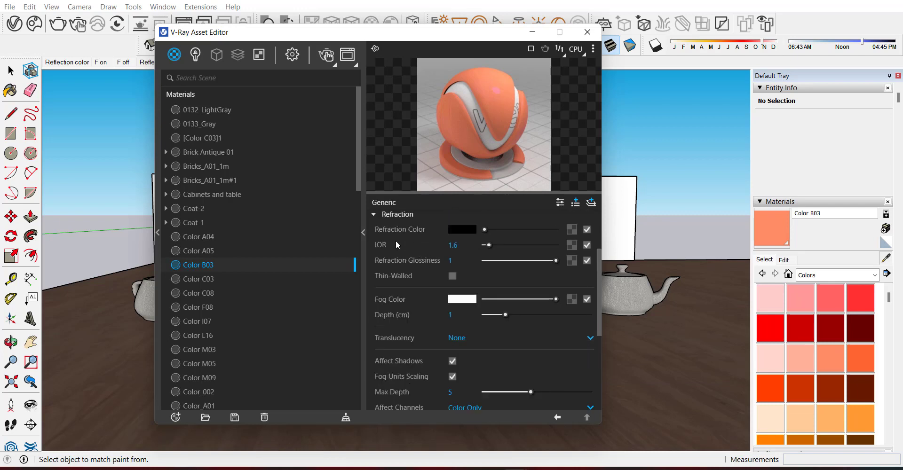
{"action": "scroll", "coordinate": [397, 249], "scroll_direction": "up", "scroll_amount": 3}
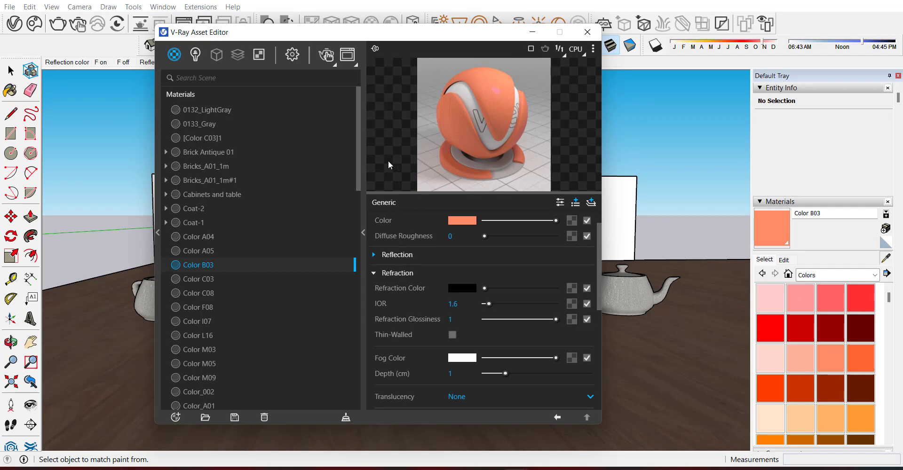
Switch to the Refraction scene, move the Asset Editor clear of the teapots, and render the scene interactively
{"action": "left_click_drag", "start_coordinate": [322, 37], "coordinate": [361, 121]}
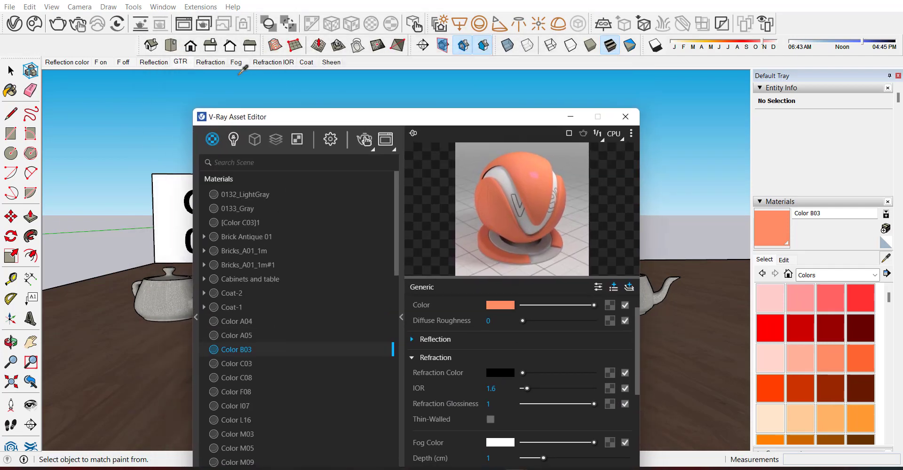
{"action": "left_click", "coordinate": [210, 62]}
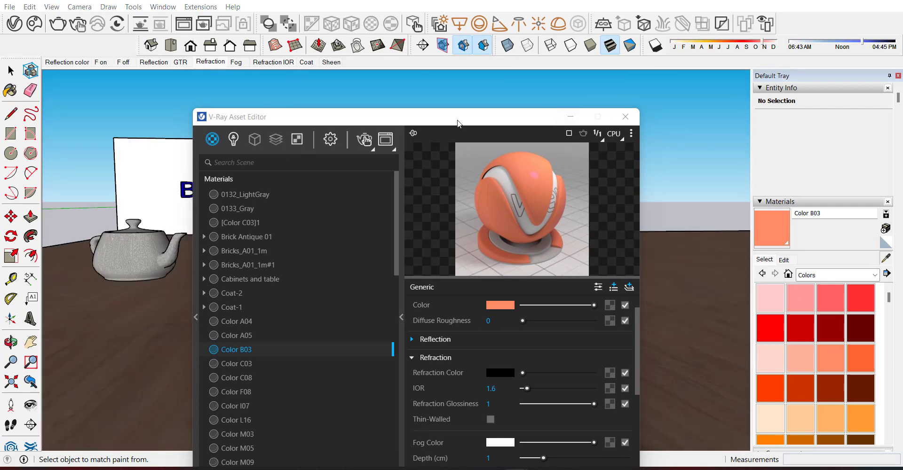
{"action": "left_click_drag", "start_coordinate": [458, 123], "coordinate": [361, 381]}
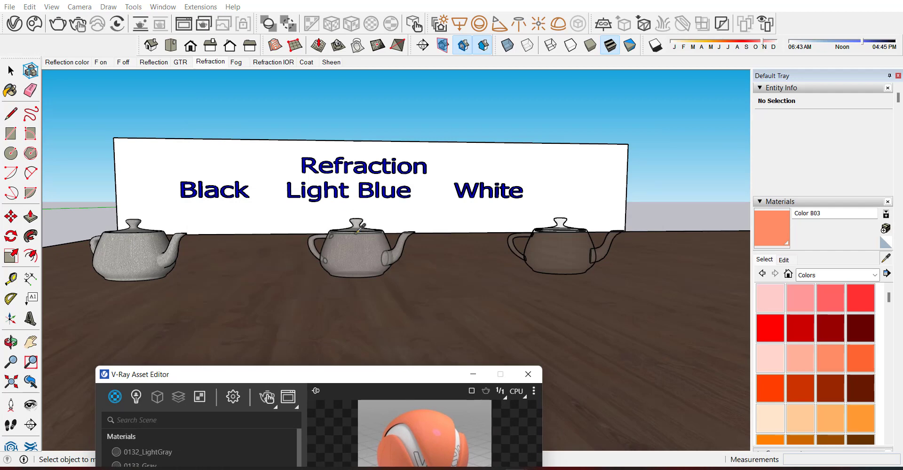
{"action": "left_click", "coordinate": [77, 23]}
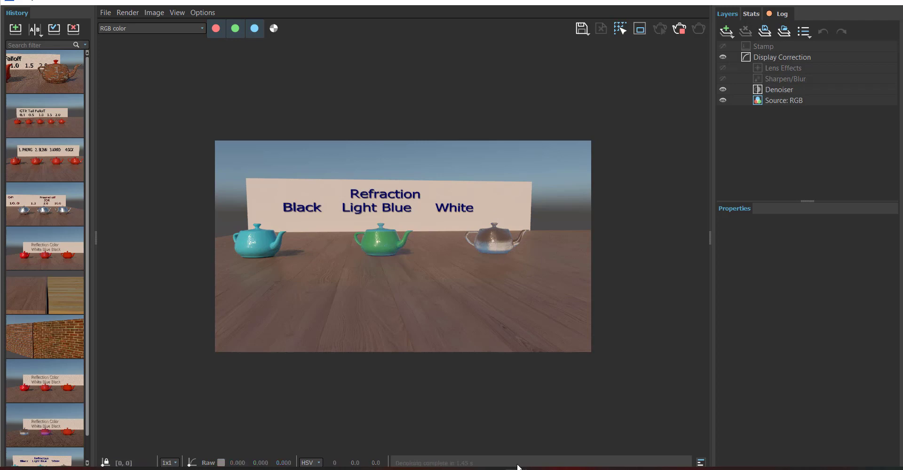
Bring the Asset Editor in front of the render and show the settings of the Refraction Col.-1 material
{"action": "mouse_move", "coordinate": [517, 465]}
{"action": "left_click", "coordinate": [569, 435]}
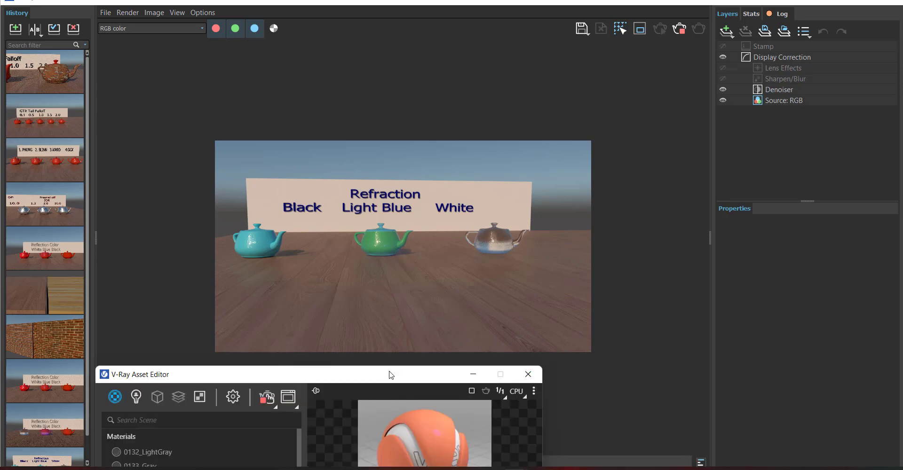
{"action": "left_click_drag", "start_coordinate": [403, 360], "coordinate": [379, 41]}
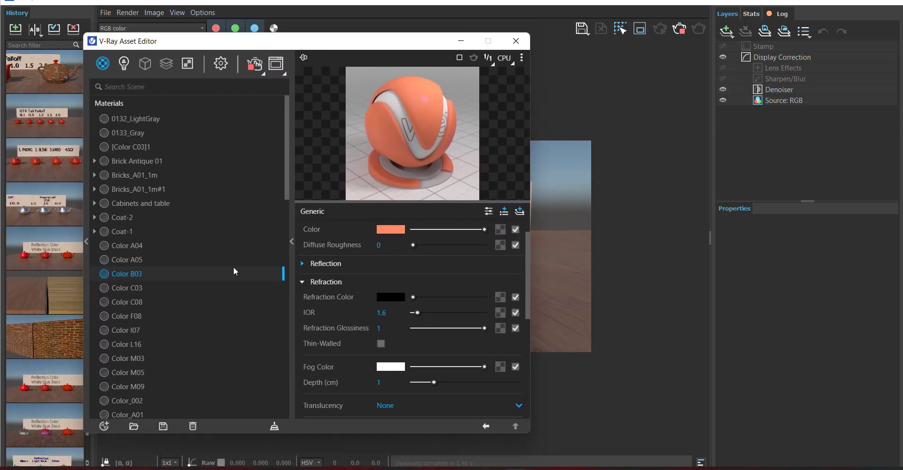
{"action": "scroll", "coordinate": [189, 284], "scroll_direction": "down", "scroll_amount": 14}
{"action": "left_click", "coordinate": [136, 160]}
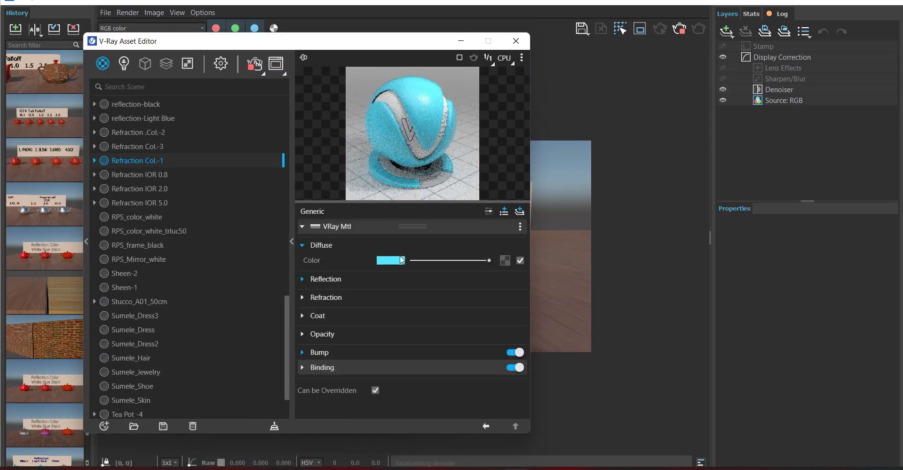
Examine the refraction colors of Refraction Col.-1, Refraction Col.-3 and Refraction .Col.-2, comparing them with the teapots in the render
{"action": "left_click", "coordinate": [306, 283]}
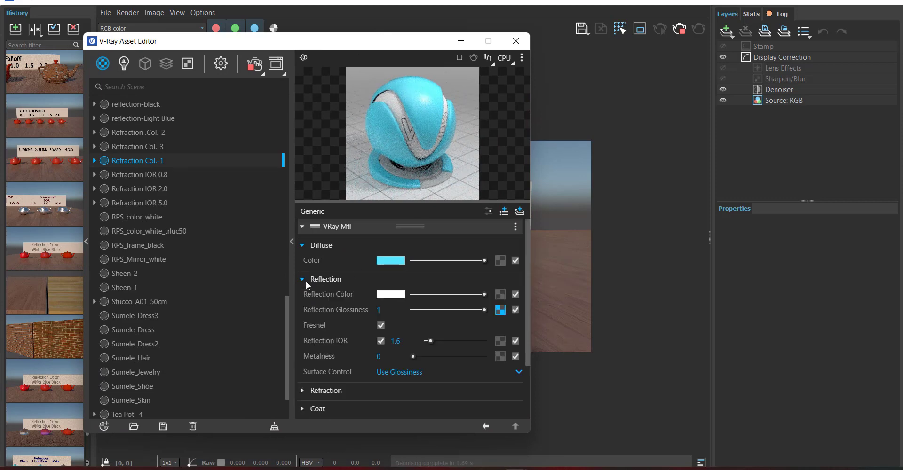
{"action": "left_click", "coordinate": [314, 279]}
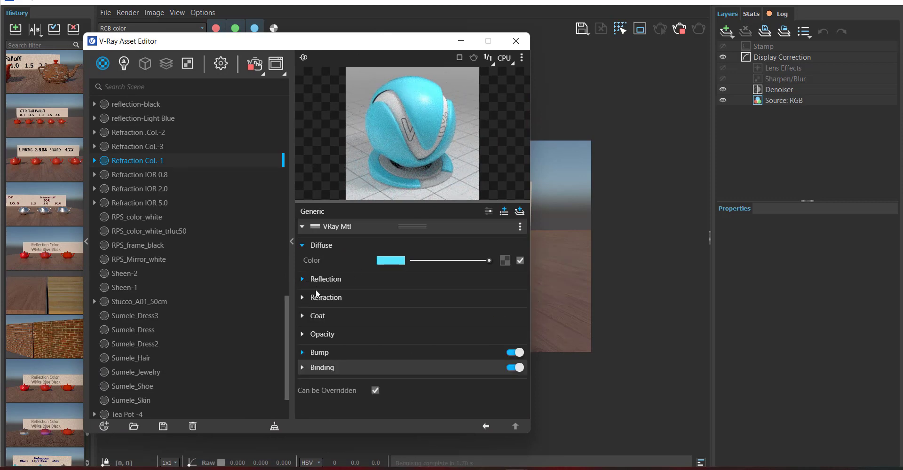
{"action": "left_click", "coordinate": [310, 299]}
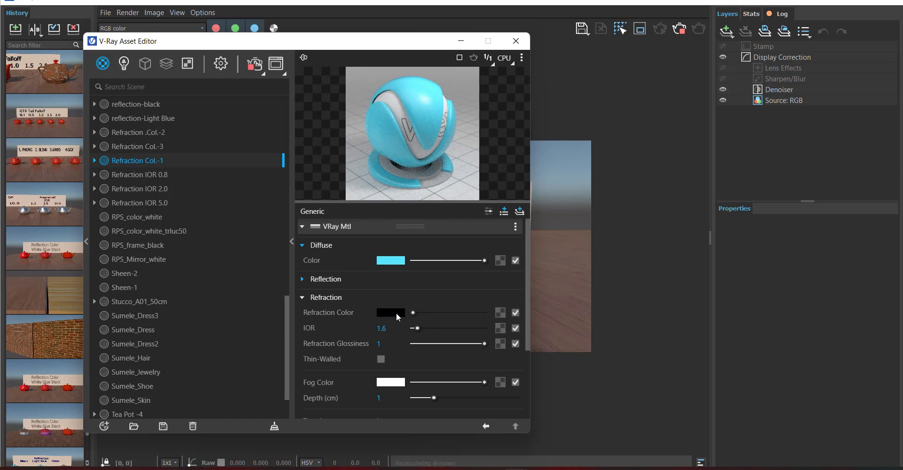
{"action": "left_click", "coordinate": [126, 152]}
{"action": "left_click", "coordinate": [313, 297]}
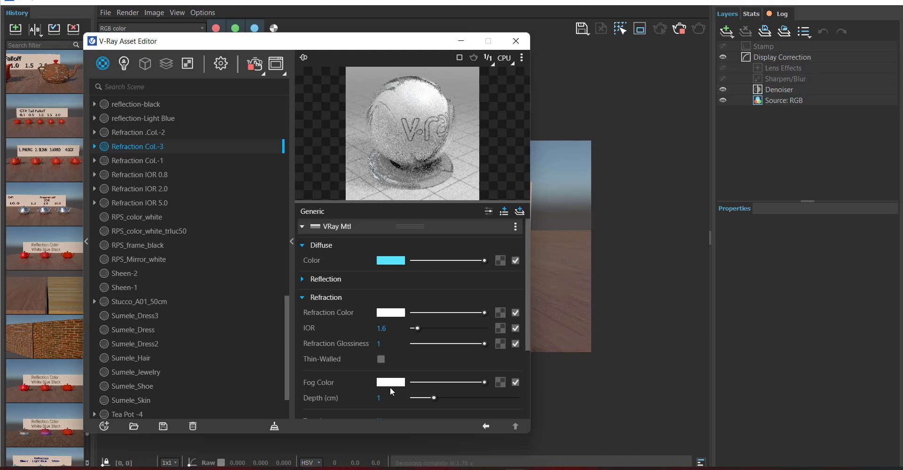
{"action": "left_click", "coordinate": [133, 132]}
{"action": "left_click", "coordinate": [309, 298]}
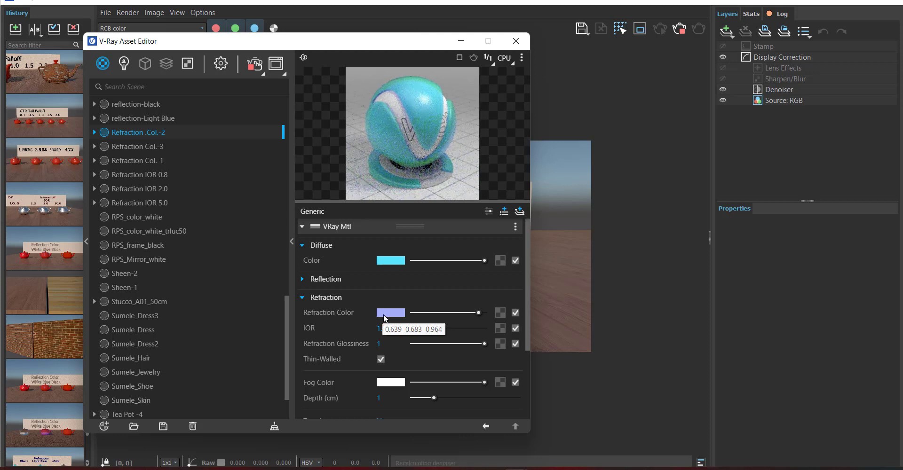
{"action": "left_click_drag", "start_coordinate": [325, 43], "coordinate": [310, 283]}
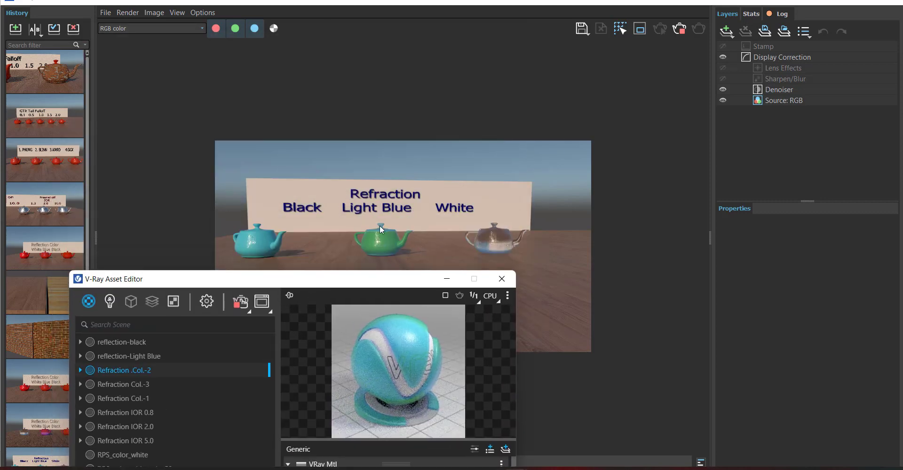
{"action": "left_click_drag", "start_coordinate": [376, 280], "coordinate": [410, 157]}
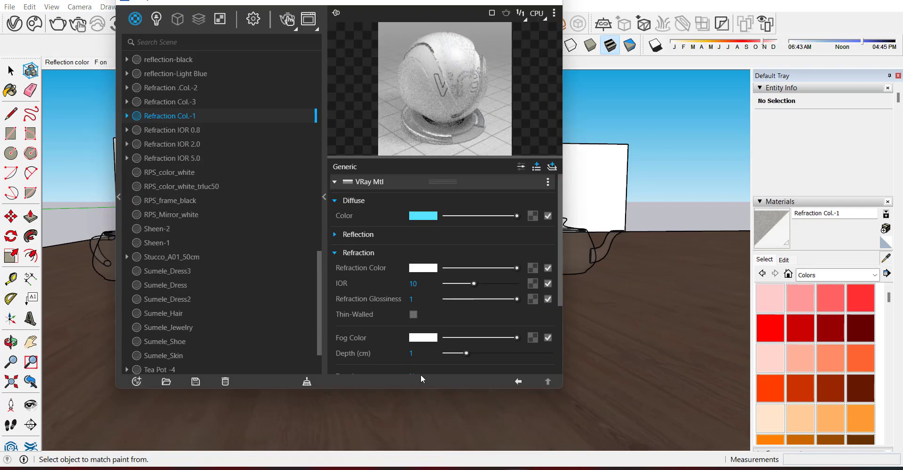
Set the refraction glossiness of Refraction Col.-1 to 1 and enable Thin-Walled
{"action": "left_click", "coordinate": [435, 270]}
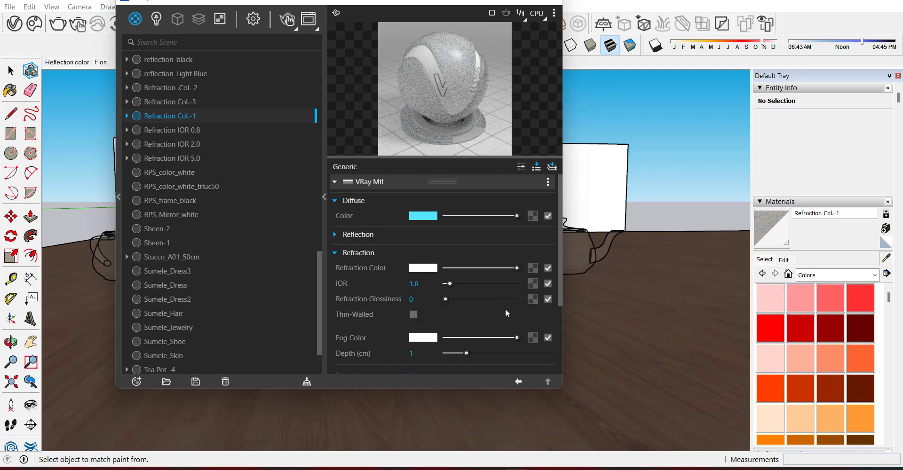
{"action": "left_click_drag", "start_coordinate": [447, 299], "coordinate": [538, 301]}
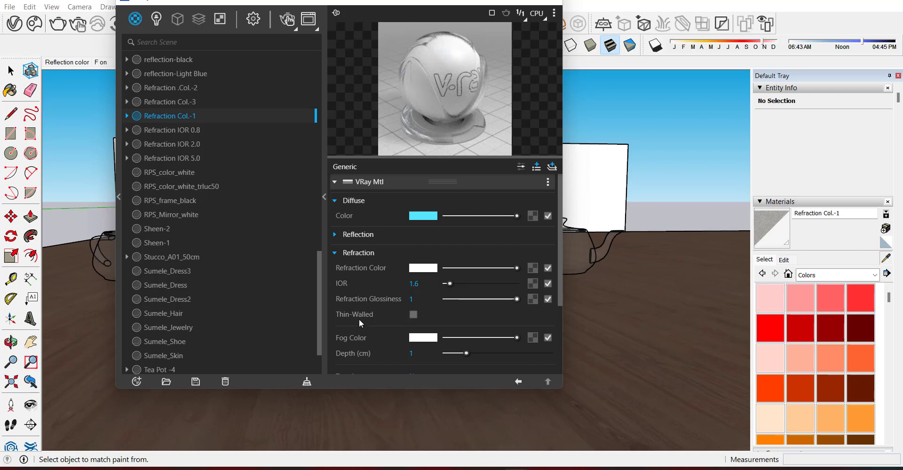
{"action": "mouse_move", "coordinate": [376, 318]}
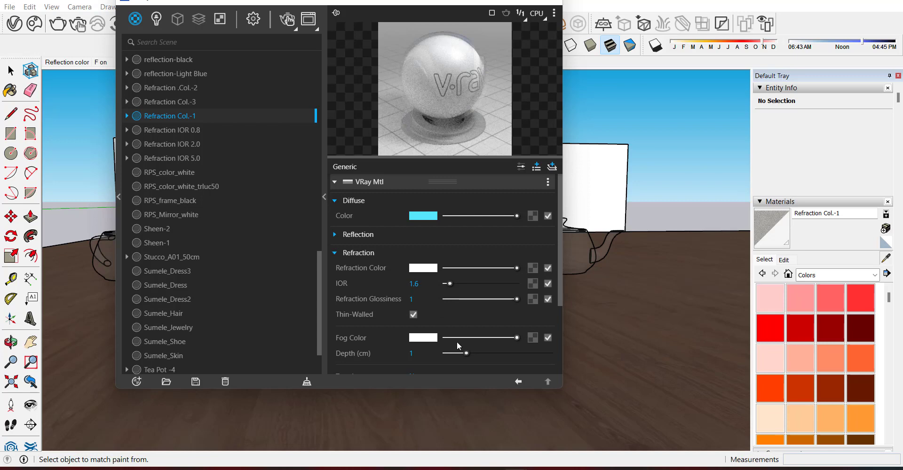
Read the explanation of Fog Color, switch to the Fog scene and run an interactive render of the glass boxes
{"action": "scroll", "coordinate": [458, 346], "scroll_direction": "down", "scroll_amount": 3}
{"action": "mouse_move", "coordinate": [368, 282]}
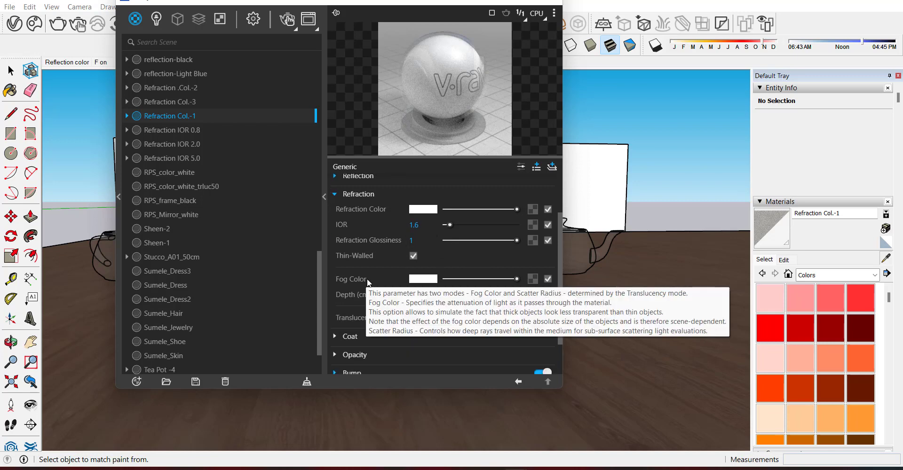
{"action": "left_click_drag", "start_coordinate": [403, 2], "coordinate": [365, 143]}
{"action": "left_click", "coordinate": [236, 62]}
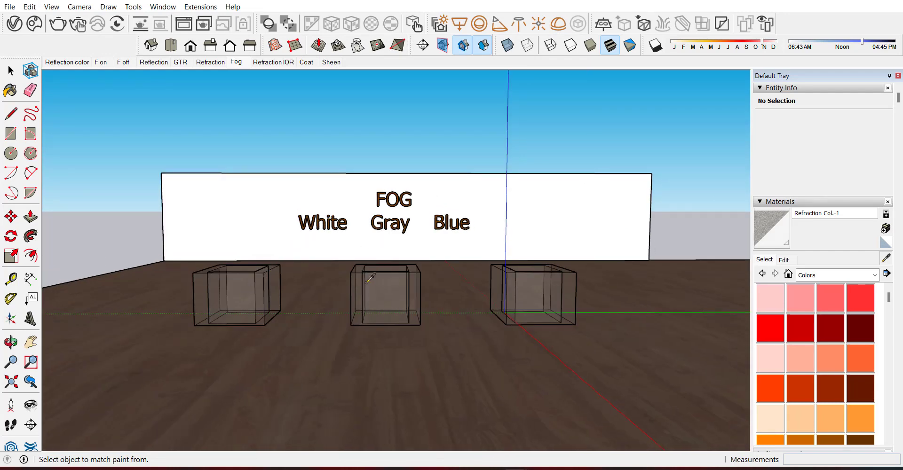
{"action": "left_click", "coordinate": [79, 25]}
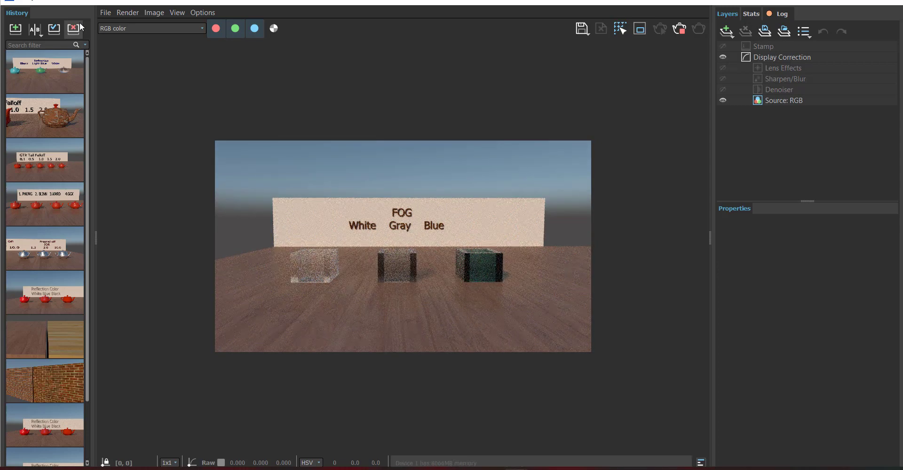
{"action": "scroll", "coordinate": [325, 268], "scroll_direction": "up", "scroll_amount": 3}
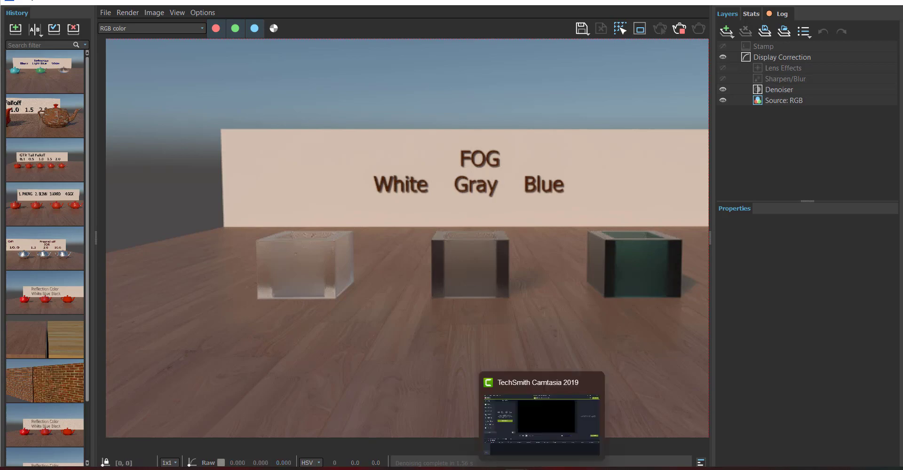
Bring the V-Ray Asset Editor in front of the fog render
{"action": "left_click", "coordinate": [558, 445]}
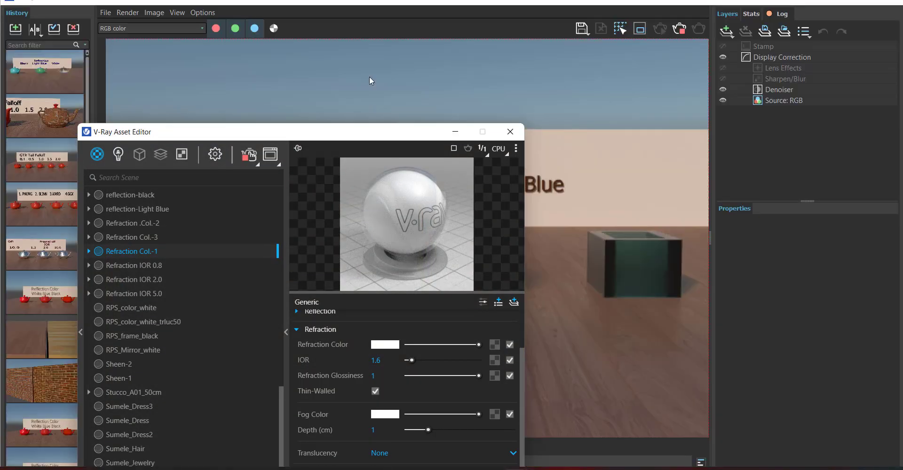
{"action": "left_click_drag", "start_coordinate": [369, 143], "coordinate": [341, 15]}
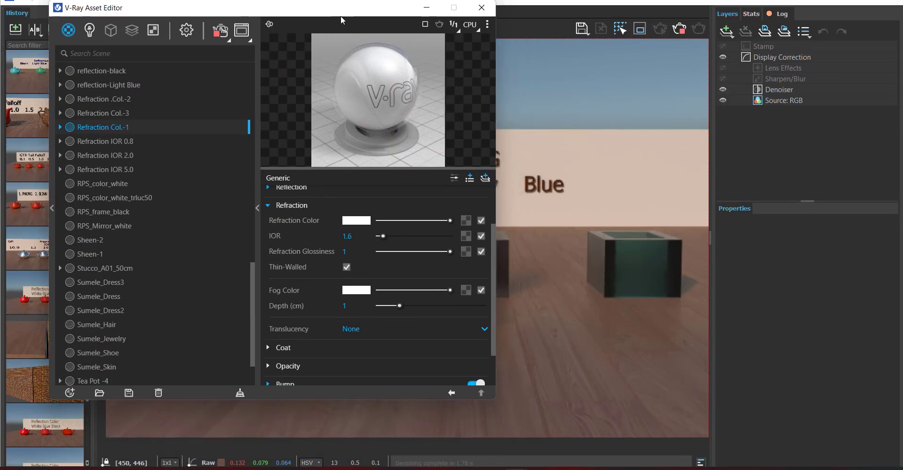
Try a black fog color on Refraction Col.-1 and undo it
{"action": "left_click", "coordinate": [357, 292]}
{"action": "left_click", "coordinate": [625, 129]}
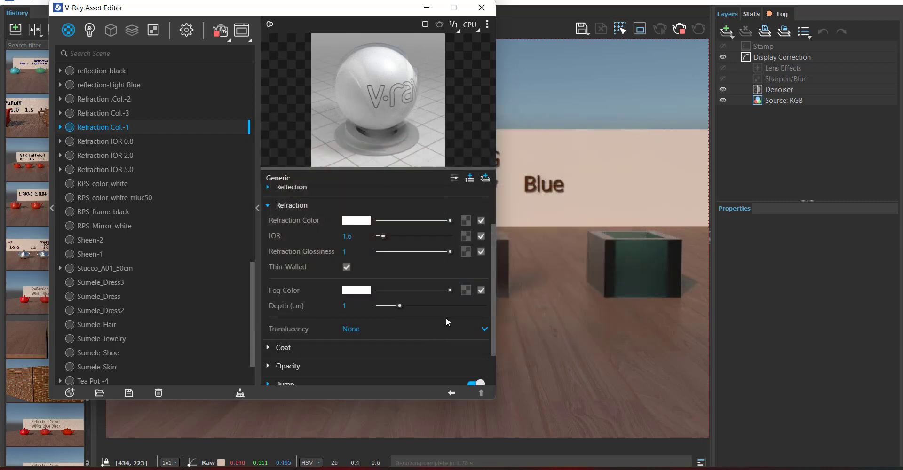
{"action": "left_click_drag", "start_coordinate": [449, 291], "coordinate": [365, 287]}
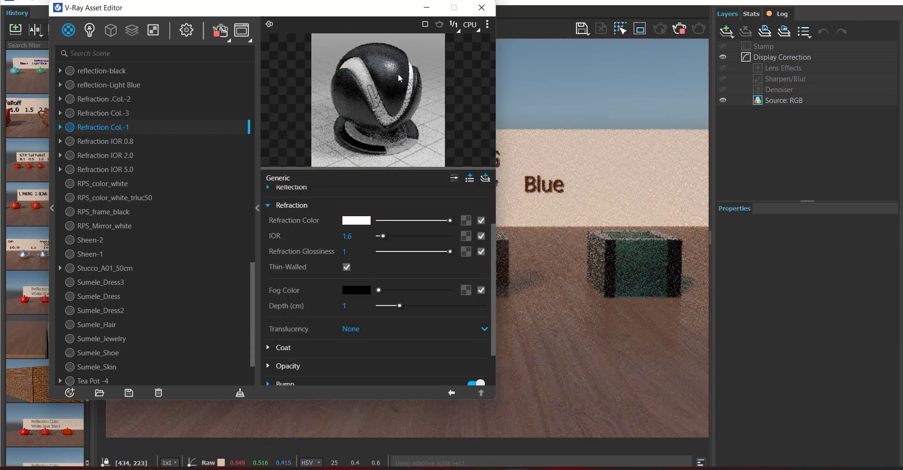
{"action": "key", "text": "ctrl+z"}
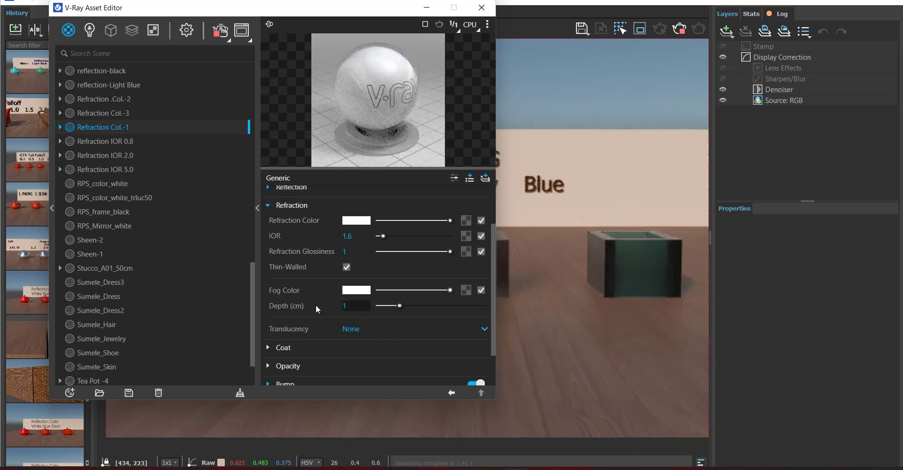
Try a fog depth of 5 cm on Refraction Col.-1 and set it back to 1 cm
{"action": "left_click", "coordinate": [395, 307]}
{"action": "left_click_drag", "start_coordinate": [403, 310], "coordinate": [489, 308]}
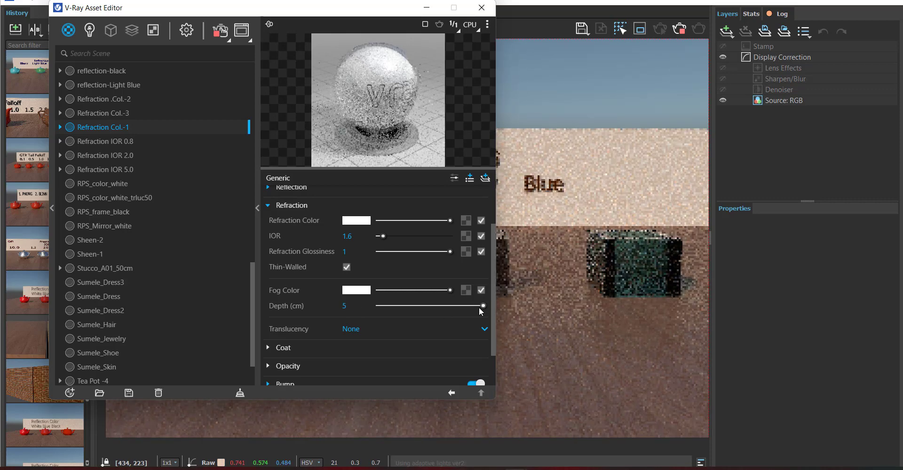
{"action": "double_click", "coordinate": [344, 306]}
{"action": "type", "text": "1"}
{"action": "key", "text": "Return"}
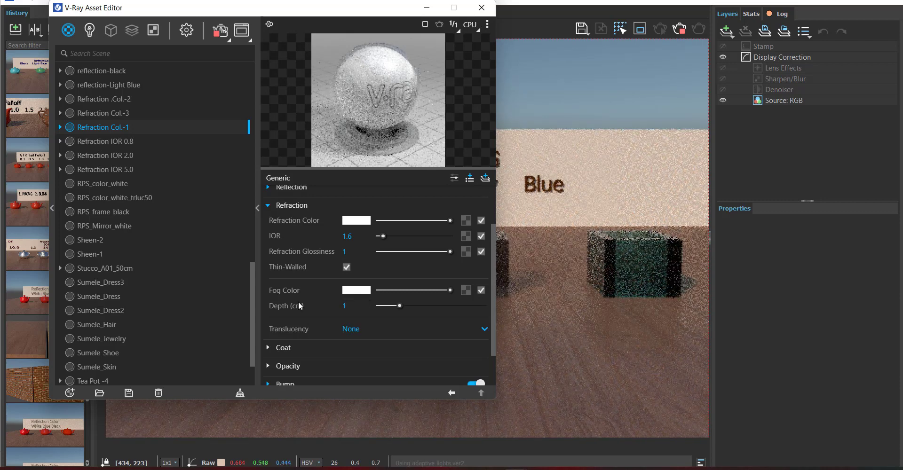
Disable Thin-Walled on Refraction Col.-1 and set its translucency to Volumetric
{"action": "left_click", "coordinate": [367, 329]}
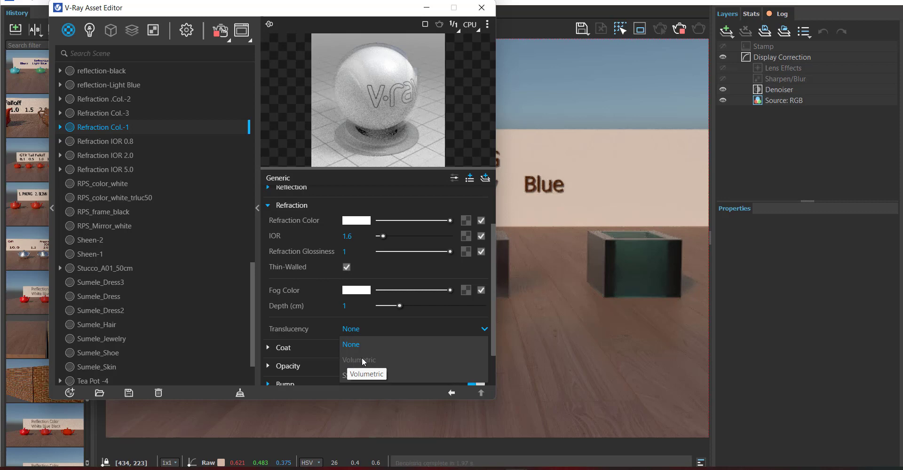
{"action": "left_click", "coordinate": [347, 267]}
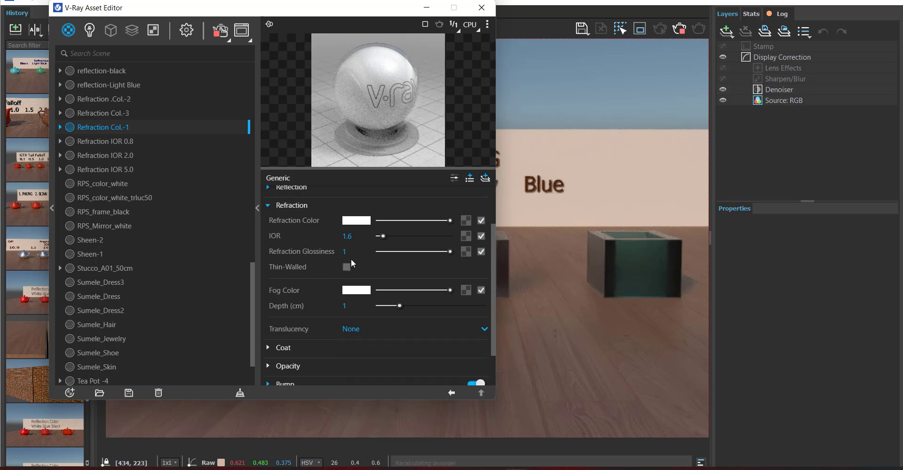
{"action": "left_click", "coordinate": [369, 328]}
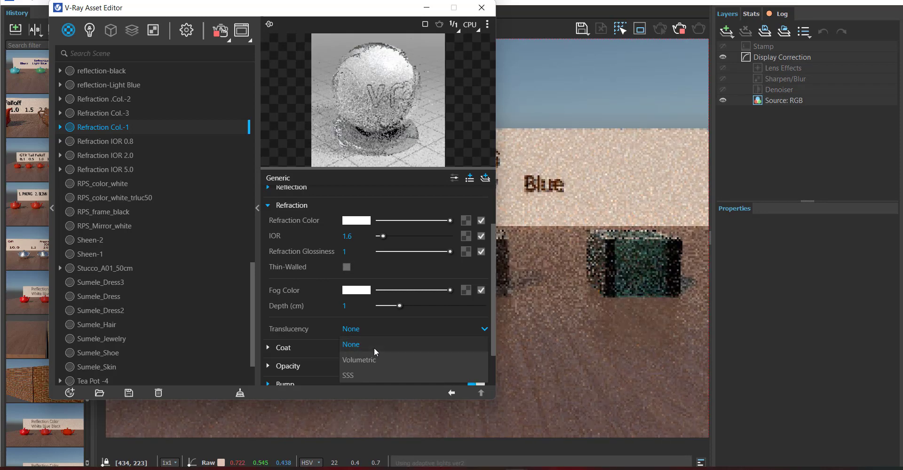
{"action": "left_click", "coordinate": [370, 360]}
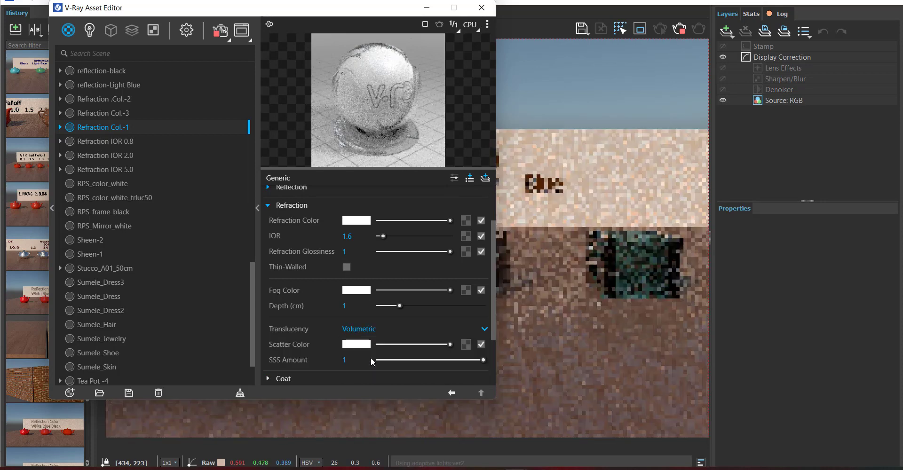
Change the translucency mode of Refraction Col.-1 to SSS
{"action": "scroll", "coordinate": [370, 347], "scroll_direction": "down", "scroll_amount": 2}
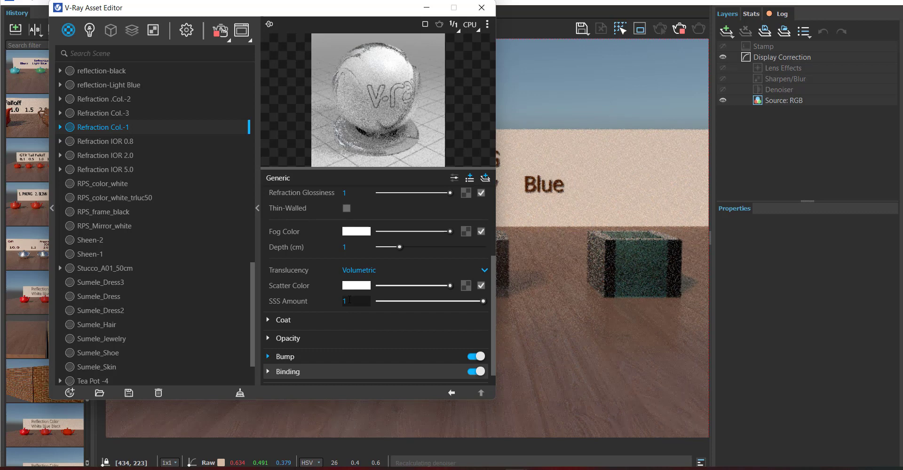
{"action": "left_click", "coordinate": [377, 270]}
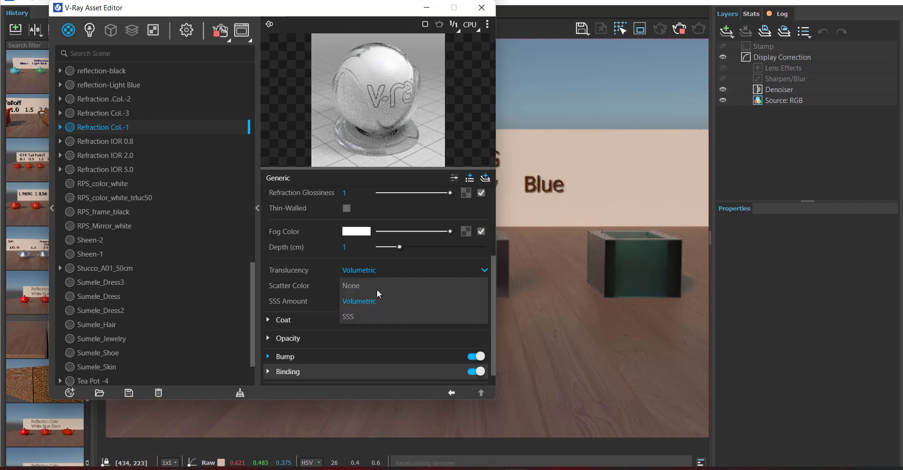
{"action": "left_click", "coordinate": [371, 316]}
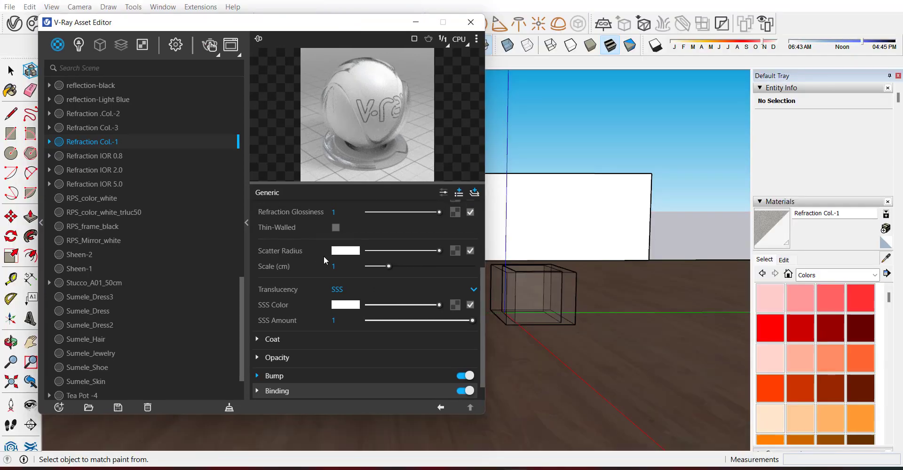
Switch to the Refraction IOR scene, minimize the Asset Editor and start an interactive render of the three glass boxes
{"action": "scroll", "coordinate": [324, 256], "scroll_direction": "up", "scroll_amount": 3}
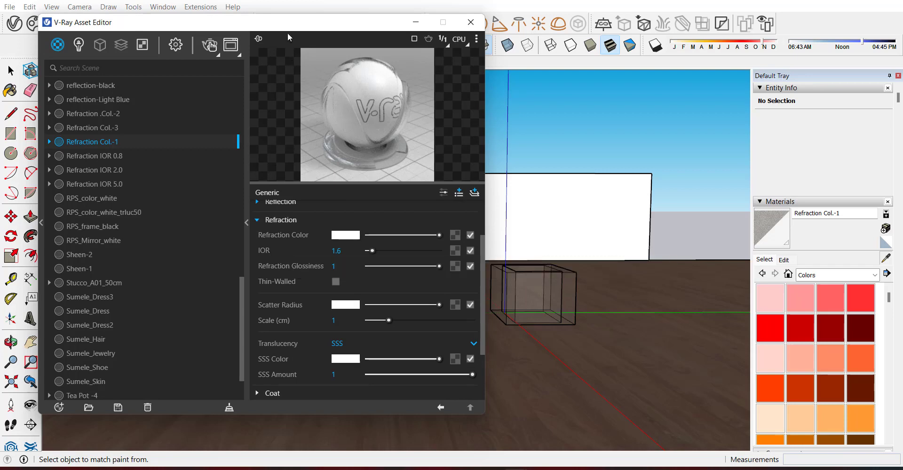
{"action": "left_click_drag", "start_coordinate": [279, 23], "coordinate": [255, 86]}
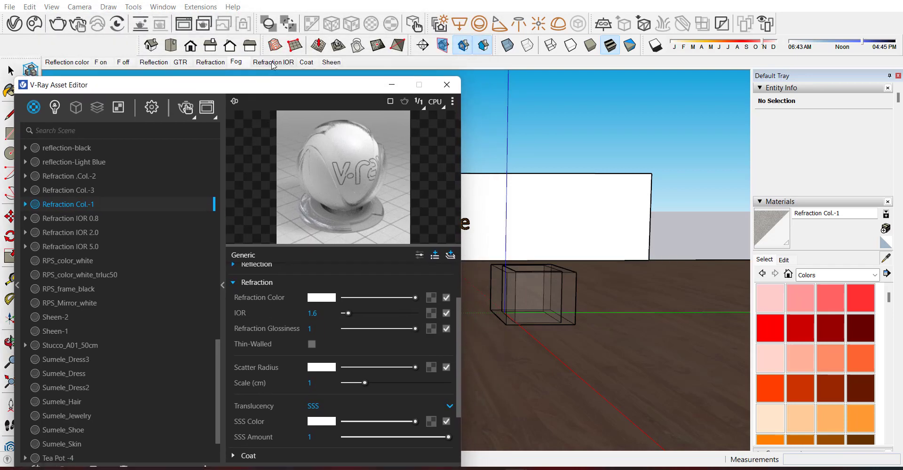
{"action": "left_click", "coordinate": [273, 62]}
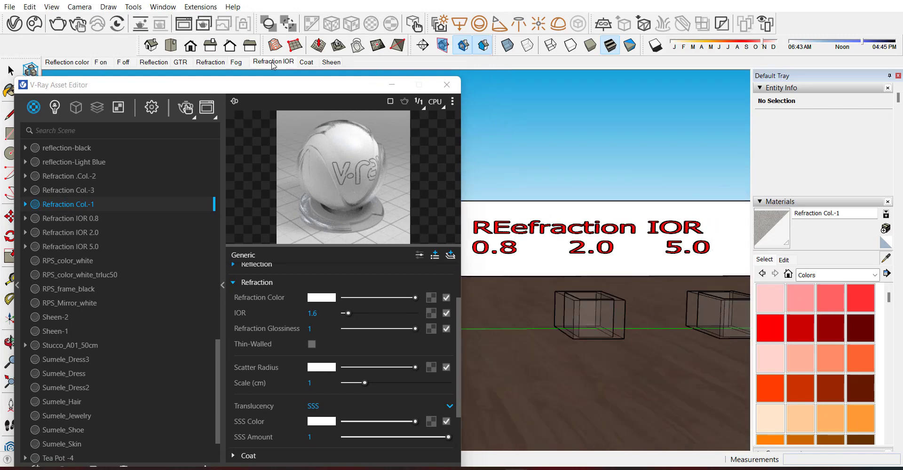
{"action": "left_click", "coordinate": [392, 84]}
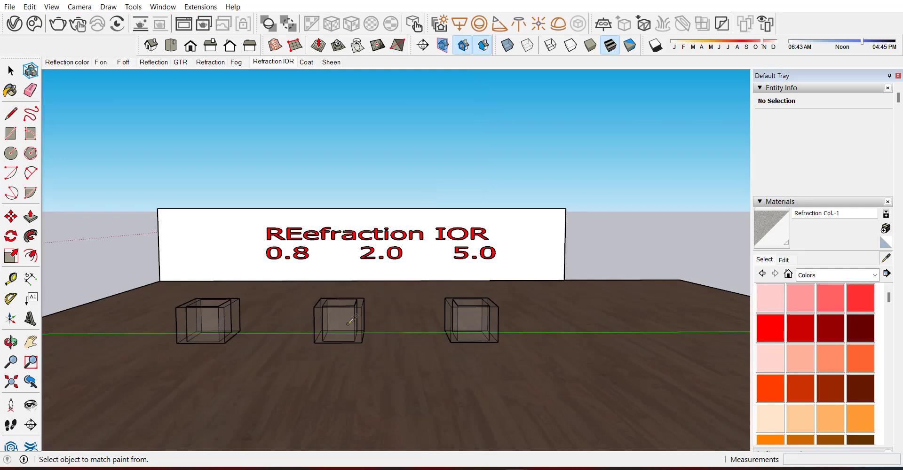
{"action": "left_click", "coordinate": [77, 24]}
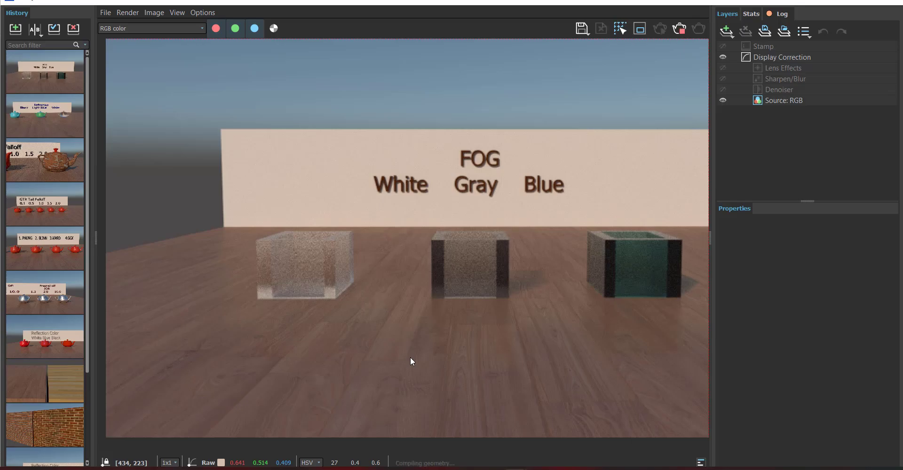
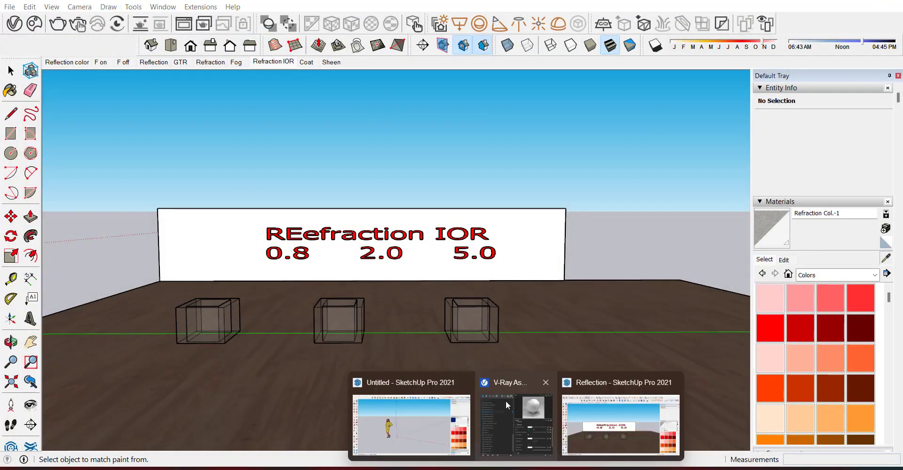
Return to the Asset Editor and expand the Coat settings of Refraction Col.-1 in place of its Refraction settings
{"action": "left_click", "coordinate": [506, 401]}
{"action": "left_click_drag", "start_coordinate": [263, 123], "coordinate": [205, 35]}
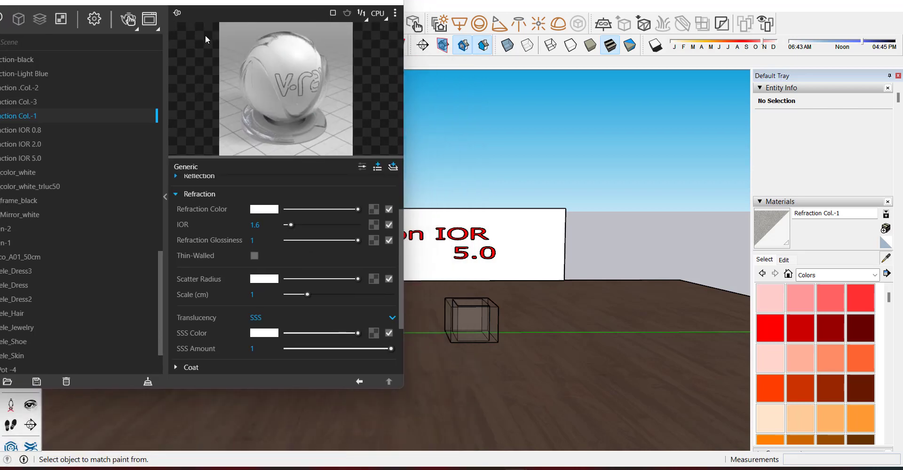
{"action": "left_click", "coordinate": [190, 195]}
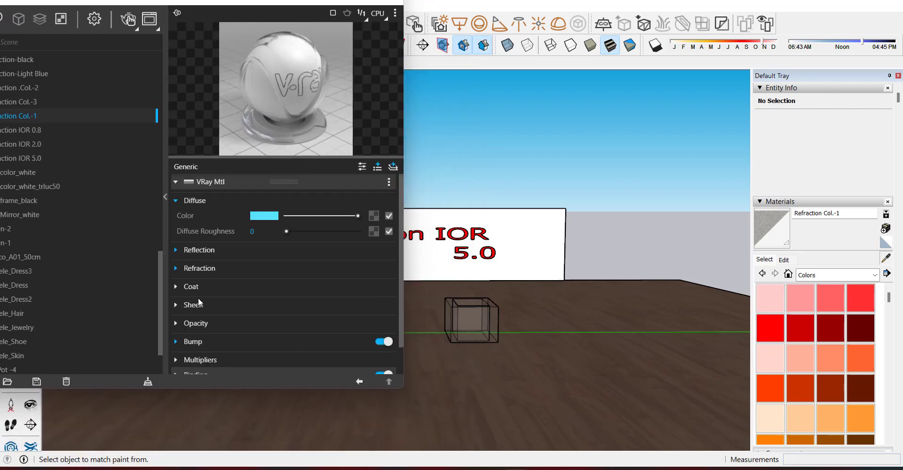
{"action": "left_click", "coordinate": [180, 286]}
{"action": "scroll", "coordinate": [233, 257], "scroll_direction": "down", "scroll_amount": 2}
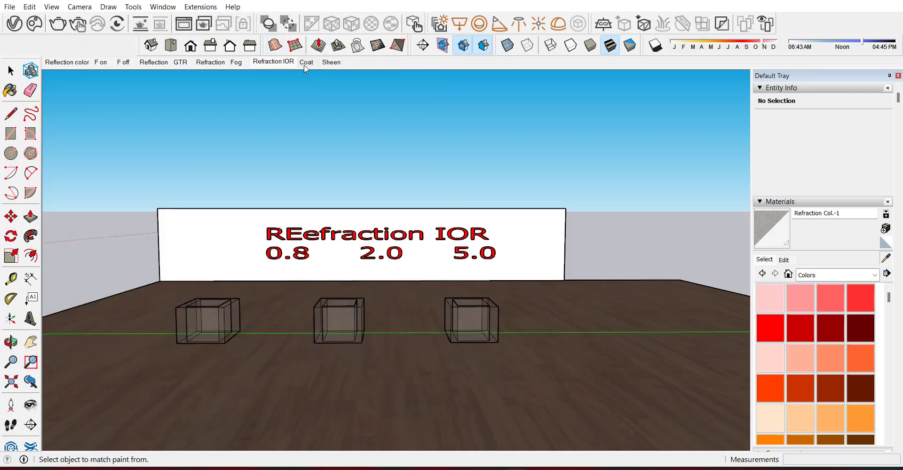
Switch to the Coat scene and render it interactively to compare Coat 0 with Coat 1, closing the stopped render when done
{"action": "left_click", "coordinate": [306, 63]}
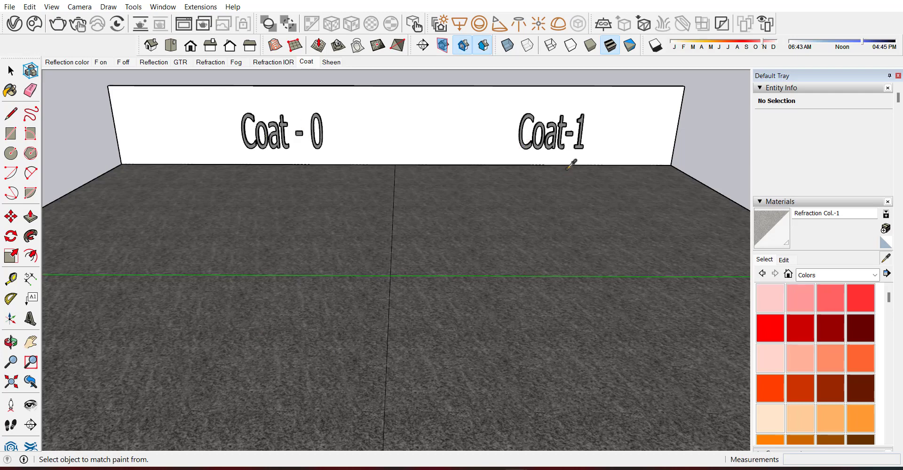
{"action": "left_click", "coordinate": [31, 343]}
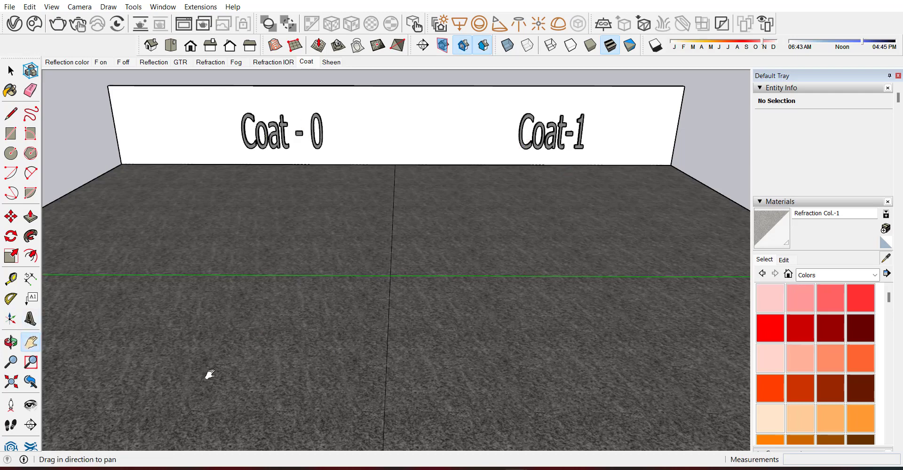
{"action": "left_click_drag", "start_coordinate": [206, 373], "coordinate": [205, 327]}
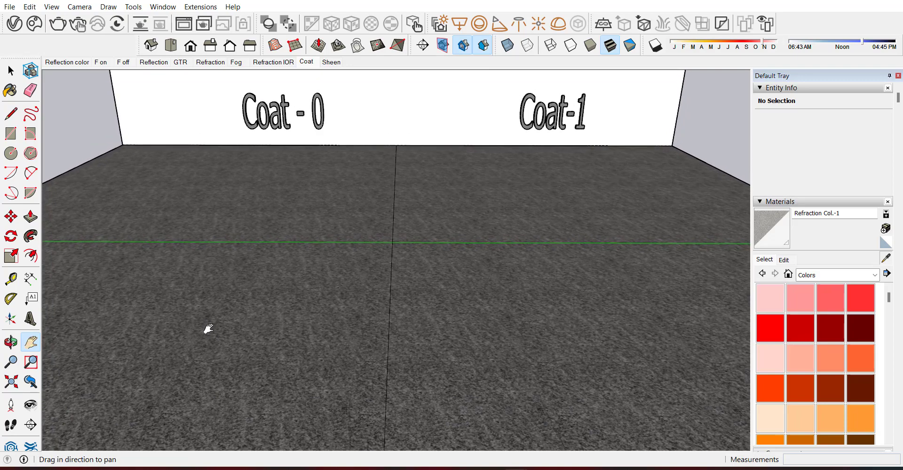
{"action": "left_click", "coordinate": [77, 23]}
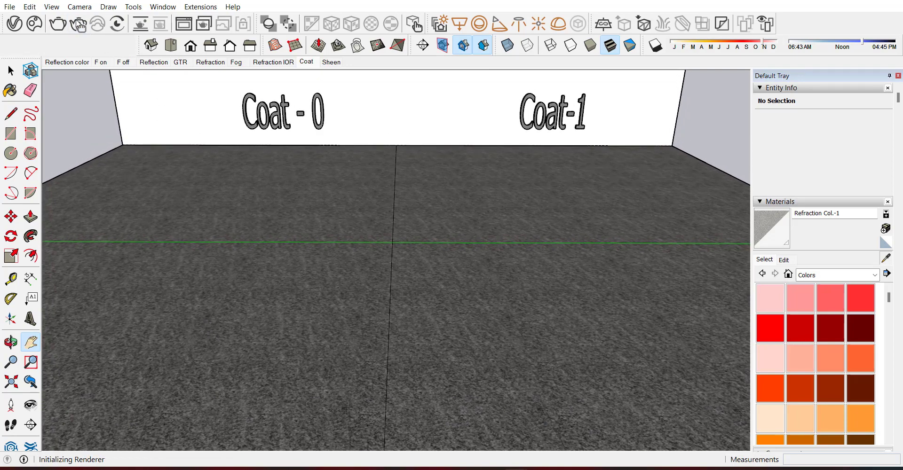
{"action": "scroll", "coordinate": [260, 296], "scroll_direction": "down", "scroll_amount": 2}
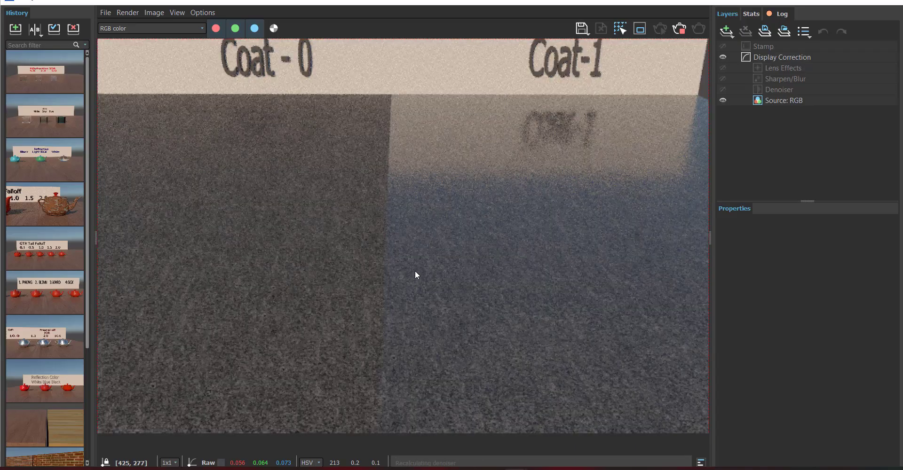
{"action": "scroll", "coordinate": [415, 275], "scroll_direction": "up", "scroll_amount": 2}
{"action": "scroll", "coordinate": [415, 271], "scroll_direction": "down", "scroll_amount": 2}
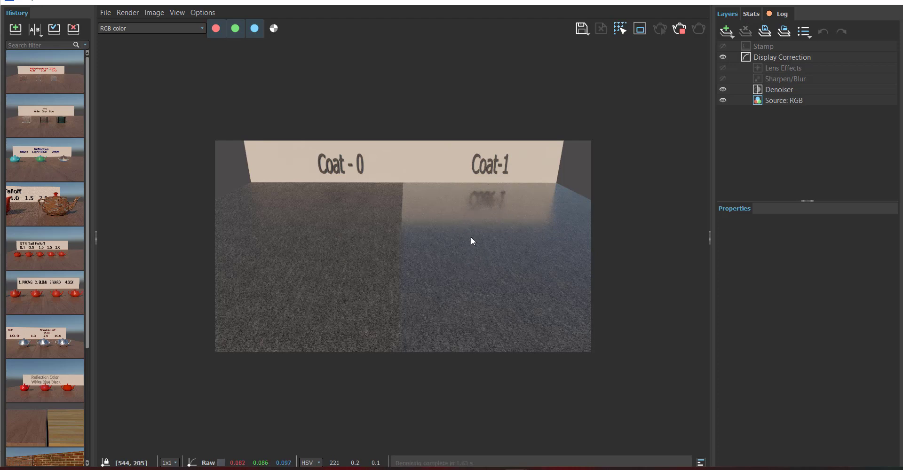
{"action": "left_click", "coordinate": [687, 30]}
{"action": "left_click", "coordinate": [889, 1]}
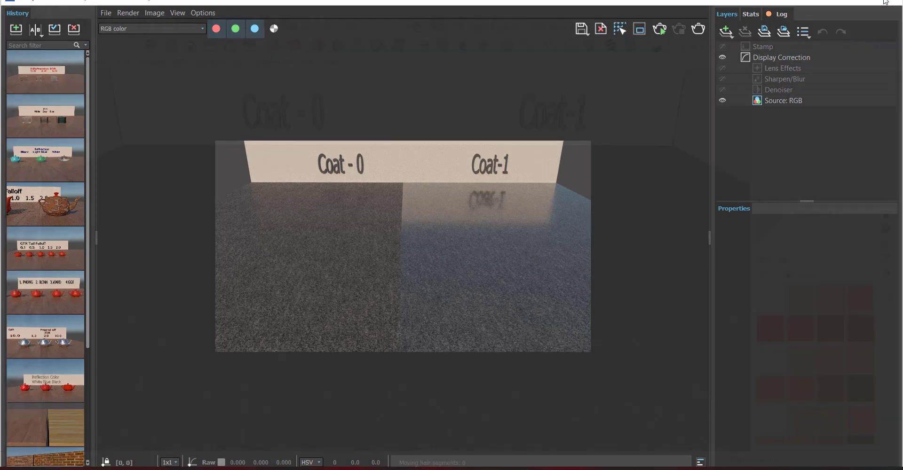
Enable Coat Bump on Refraction Col.-1 and expand its Coat Bump and Sheen settings
{"action": "mouse_move", "coordinate": [526, 464]}
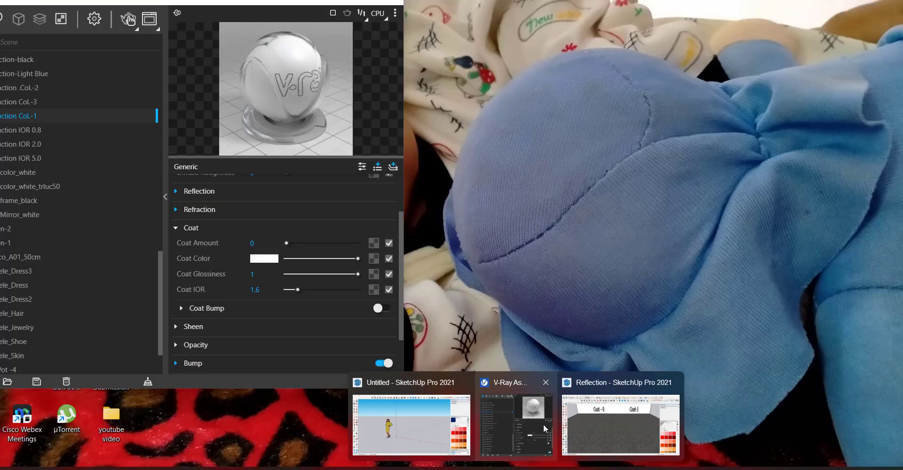
{"action": "left_click", "coordinate": [544, 425]}
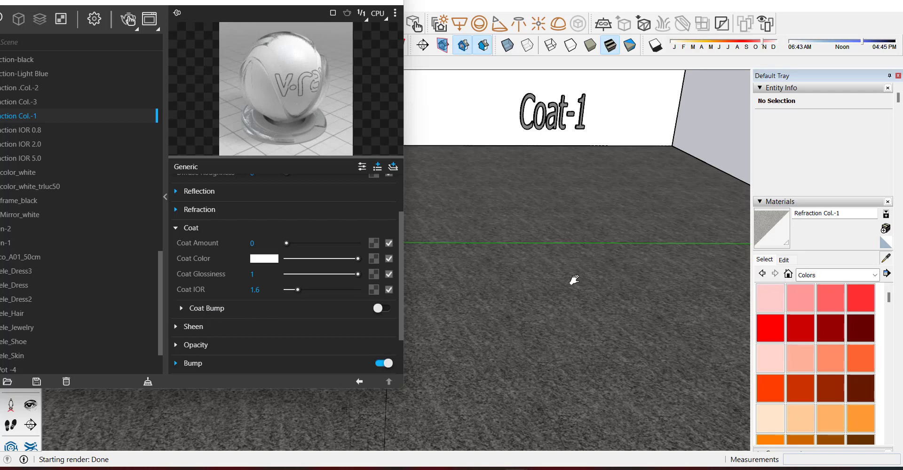
{"action": "left_click", "coordinate": [386, 309]}
{"action": "left_click", "coordinate": [193, 310]}
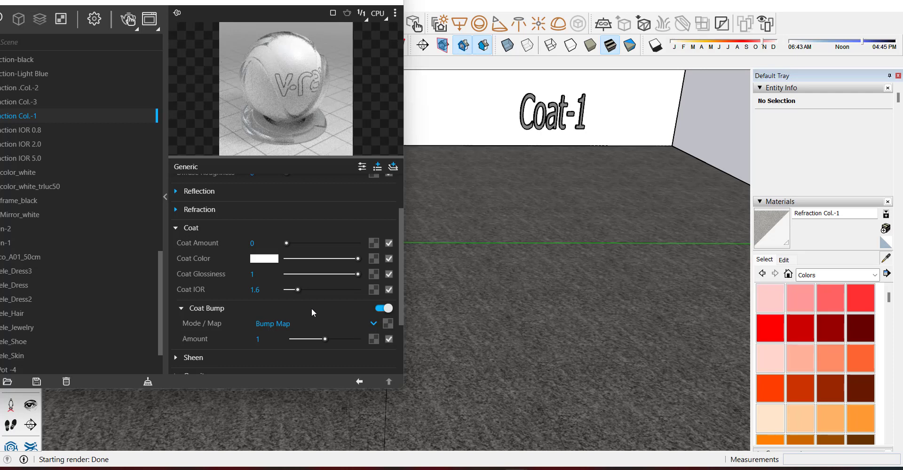
{"action": "scroll", "coordinate": [261, 319], "scroll_direction": "down", "scroll_amount": 2}
{"action": "left_click", "coordinate": [191, 298]}
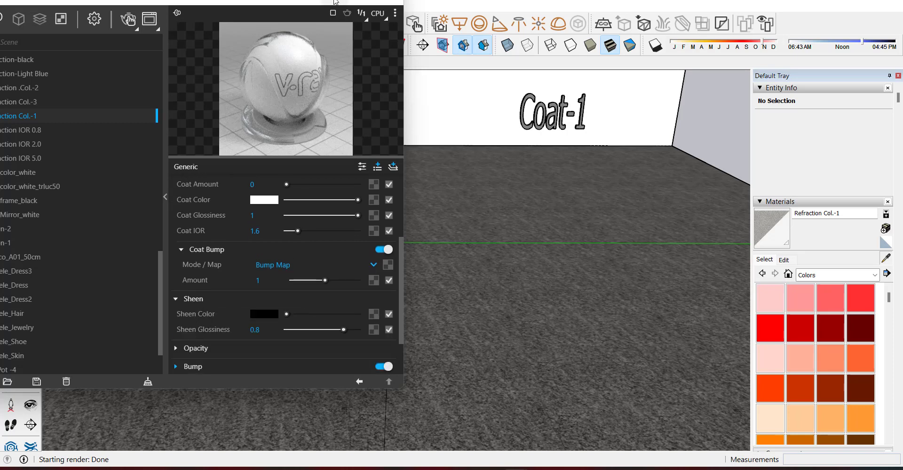
Switch to the Sheen scene and render the two benches interactively, stopping and closing the render when done
{"action": "left_click", "coordinate": [335, 2]}
{"action": "left_click", "coordinate": [339, 63]}
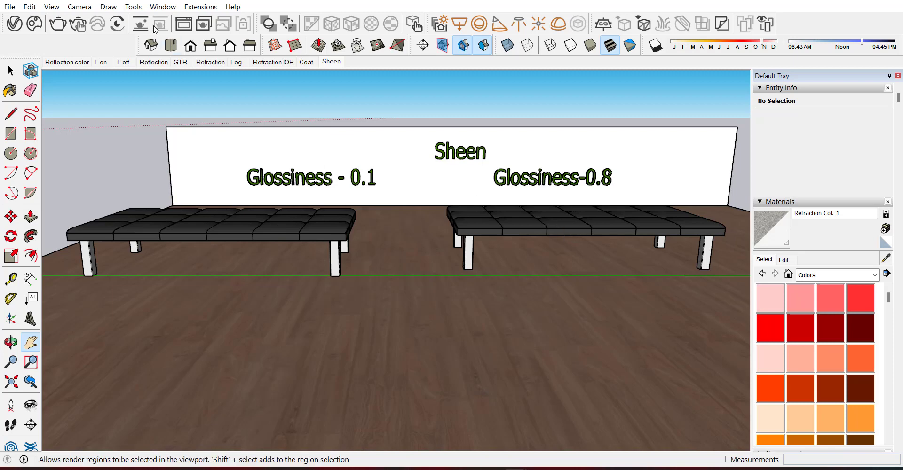
{"action": "left_click", "coordinate": [77, 26]}
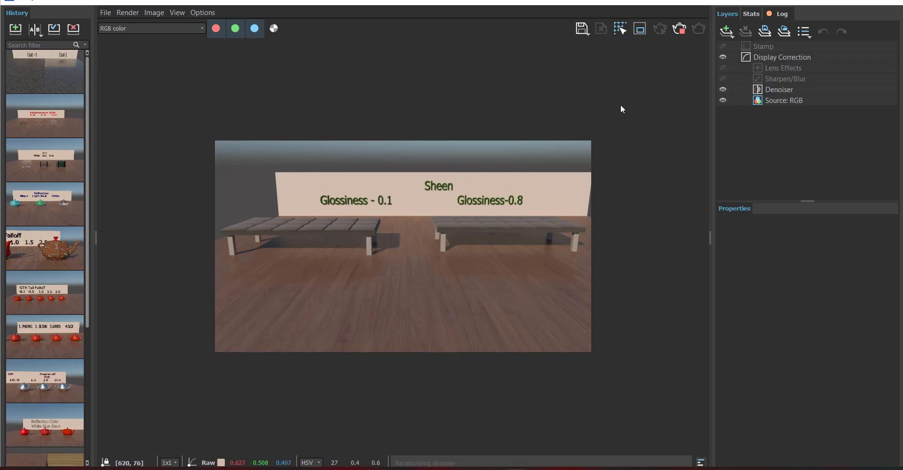
{"action": "left_click", "coordinate": [683, 36]}
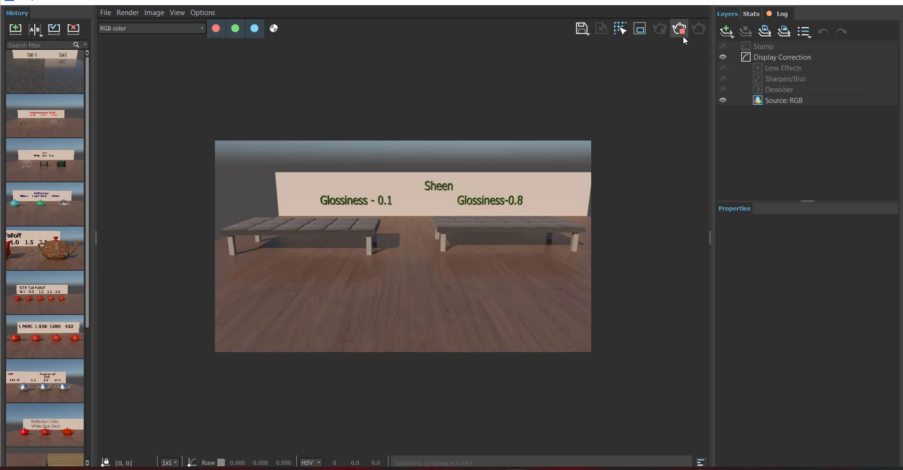
{"action": "left_click", "coordinate": [890, 8]}
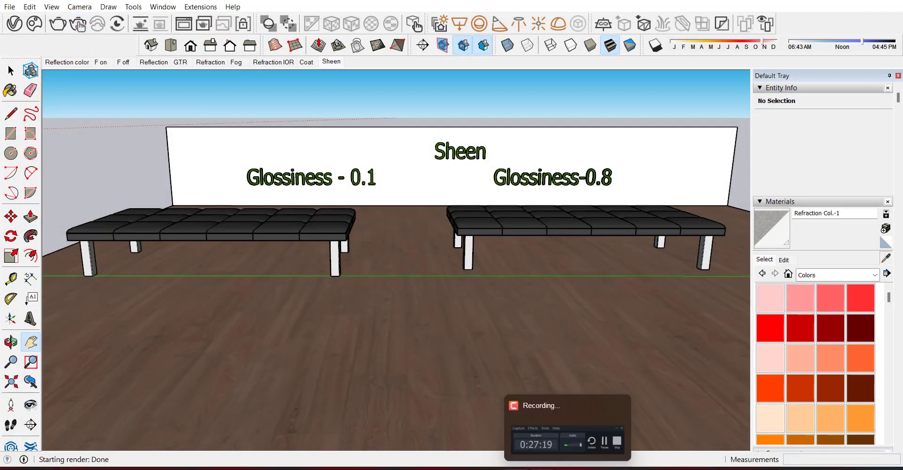
Try an opacity of 0 on Refraction Col.-1 and set it back to 1
{"action": "left_click", "coordinate": [534, 436]}
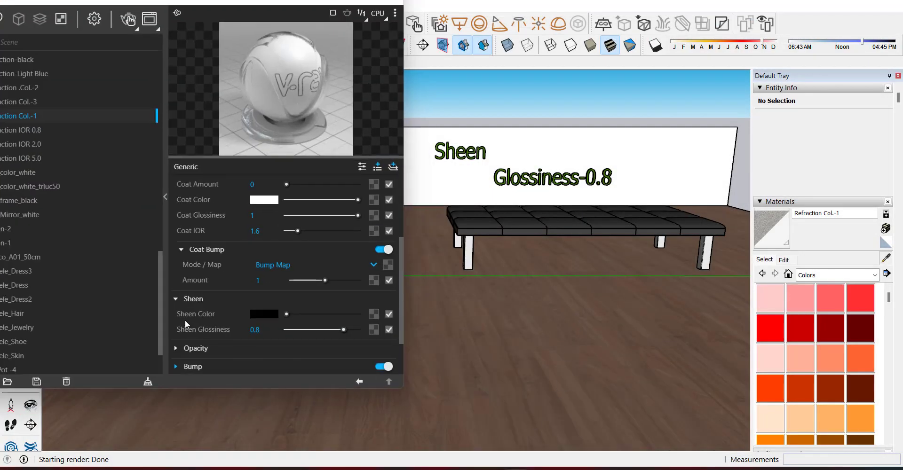
{"action": "scroll", "coordinate": [220, 298], "scroll_direction": "down", "scroll_amount": 2}
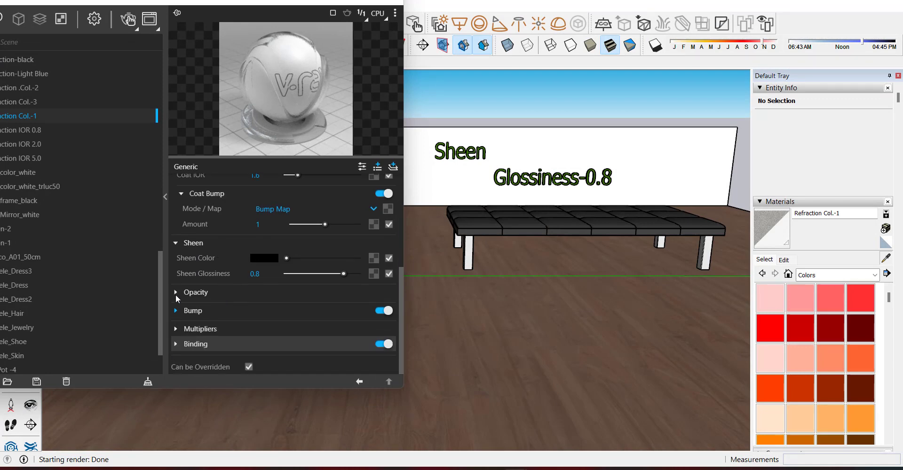
{"action": "left_click", "coordinate": [187, 296]}
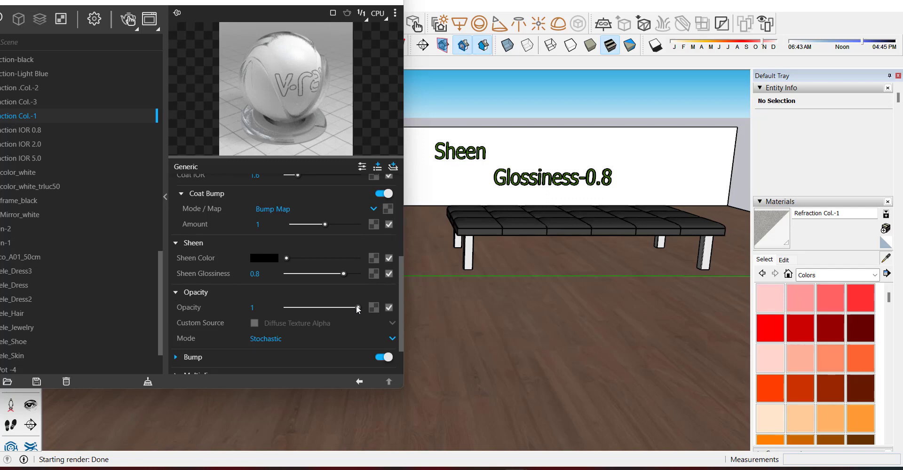
{"action": "left_click_drag", "start_coordinate": [357, 308], "coordinate": [286, 308]}
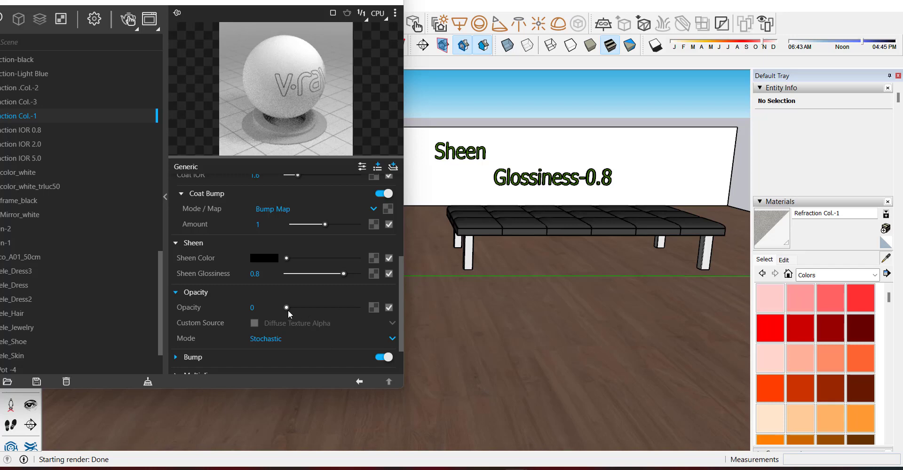
{"action": "left_click_drag", "start_coordinate": [287, 308], "coordinate": [357, 308]}
Sample the wood floor's laminate material from the Sheen scene and expand its Bump settings
{"action": "scroll", "coordinate": [271, 219], "scroll_direction": "down", "scroll_amount": 2}
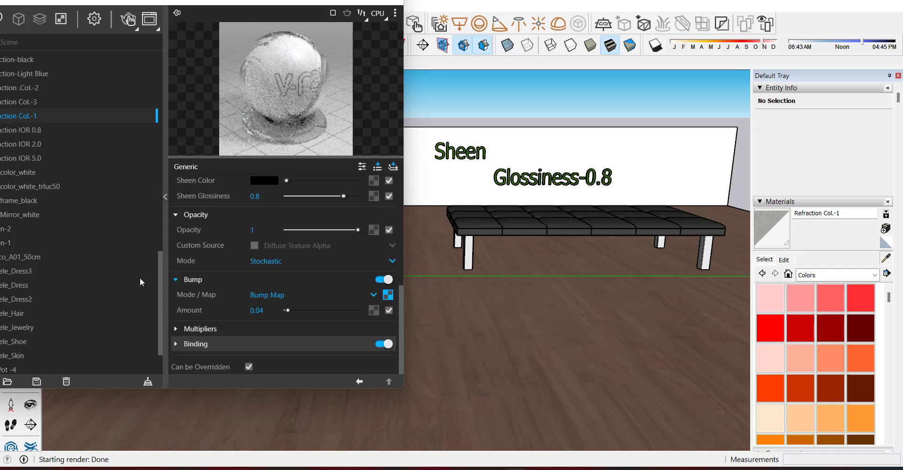
{"action": "scroll", "coordinate": [531, 135], "scroll_direction": "down", "scroll_amount": 2}
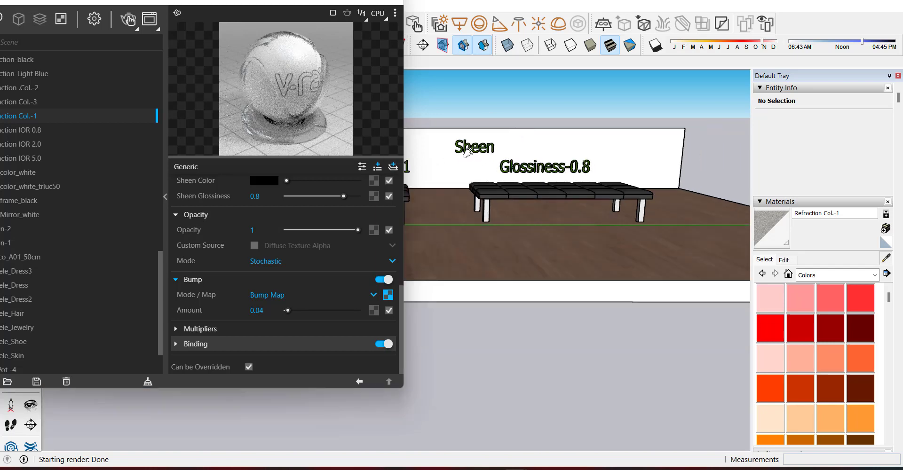
{"action": "left_click_drag", "start_coordinate": [661, 195], "coordinate": [624, 179]}
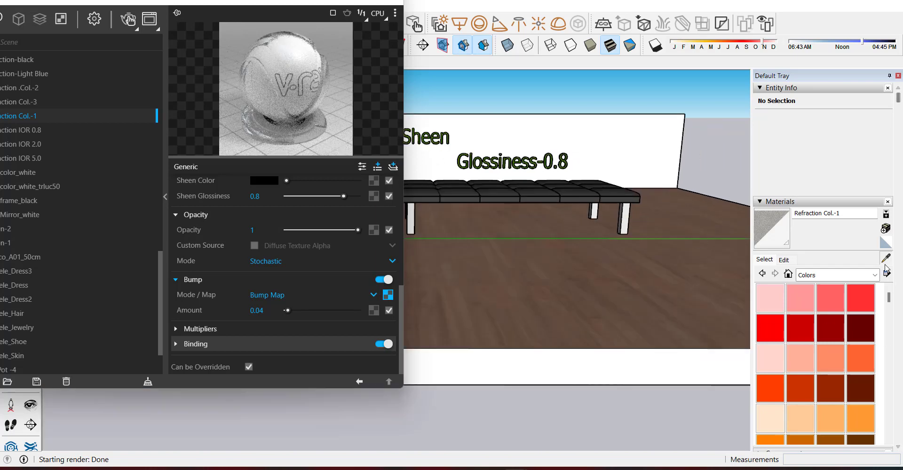
{"action": "middle_click_drag", "start_coordinate": [575, 316], "coordinate": [564, 320], "text": "shift"}
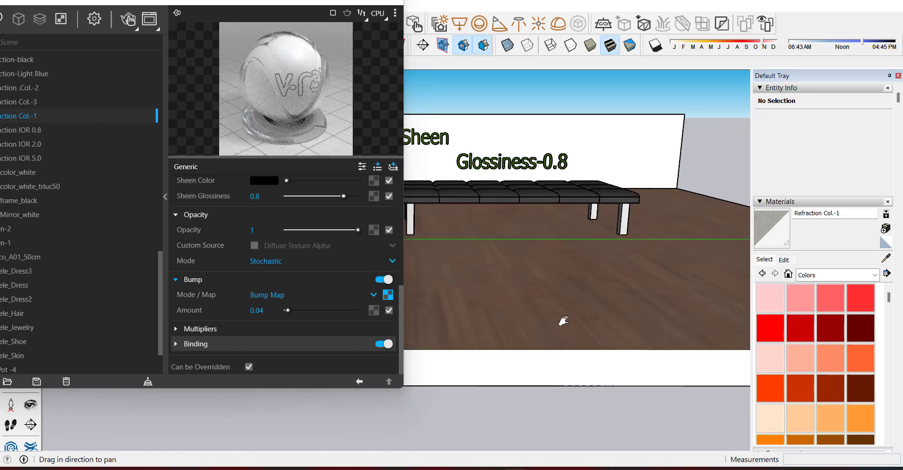
{"action": "left_click", "coordinate": [886, 258]}
{"action": "left_click", "coordinate": [638, 293]}
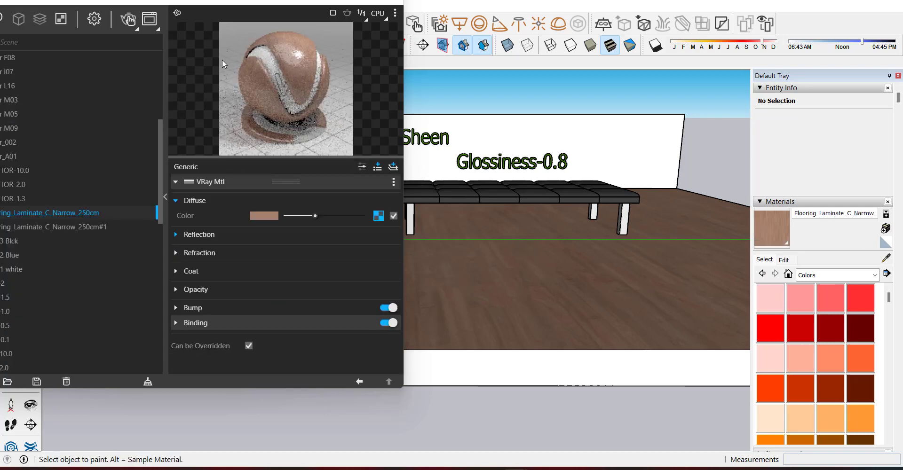
{"action": "left_click", "coordinate": [184, 309]}
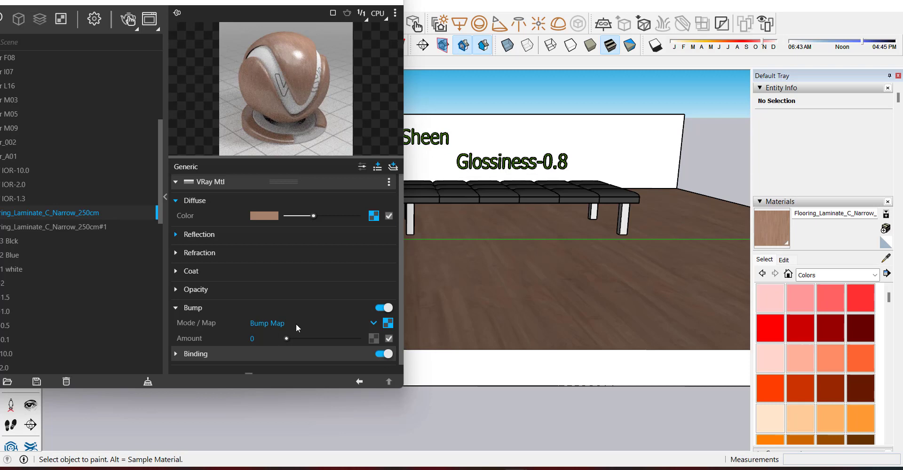
Start an interactive render of the benches and the wood floor from the Asset Editor
{"action": "left_click", "coordinate": [274, 338]}
{"action": "left_click", "coordinate": [128, 17]}
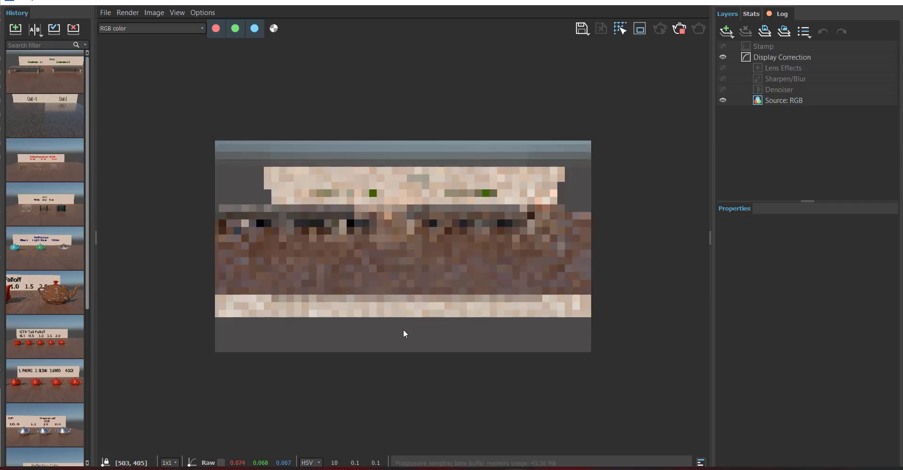
{"action": "scroll", "coordinate": [391, 258], "scroll_direction": "up", "scroll_amount": 2}
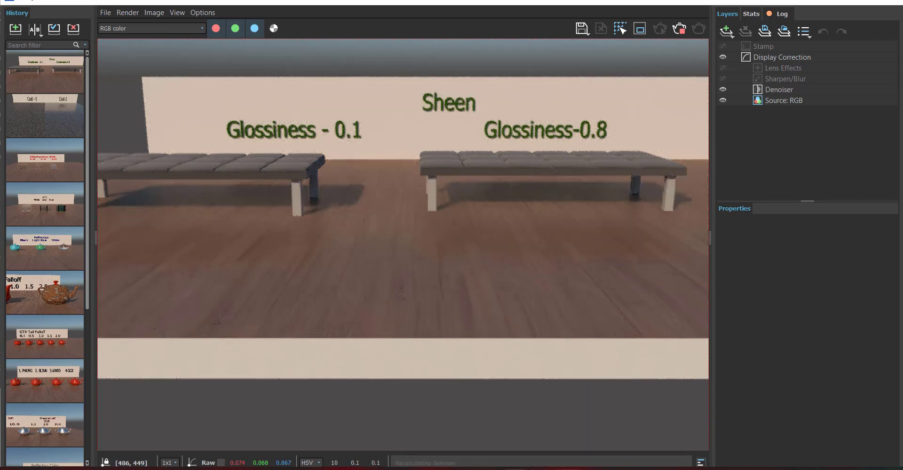
Set the laminate floor's bump amount to 5 and examine the plank joints in the updated render
{"action": "left_click", "coordinate": [463, 431]}
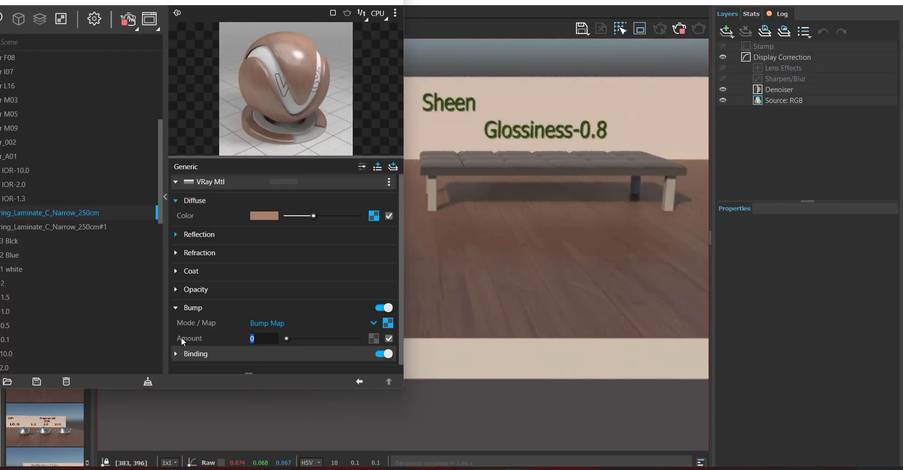
{"action": "type", "text": "5"}
{"action": "key", "text": "Return"}
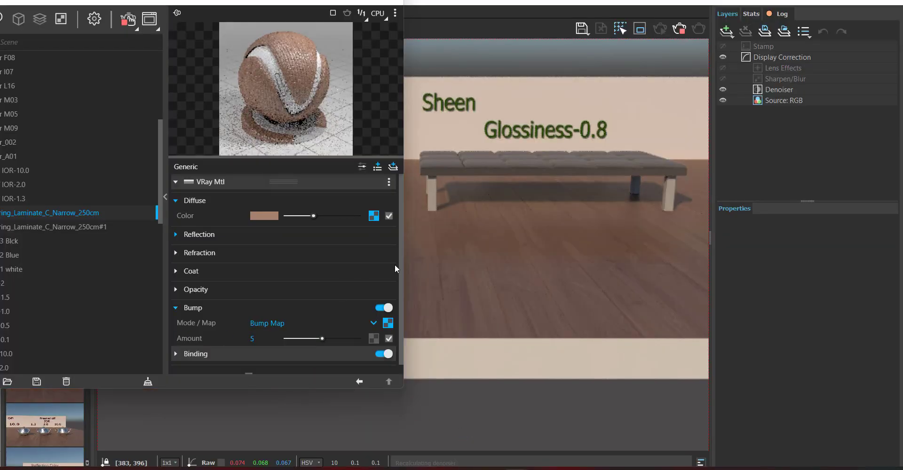
{"action": "mouse_move", "coordinate": [542, 468]}
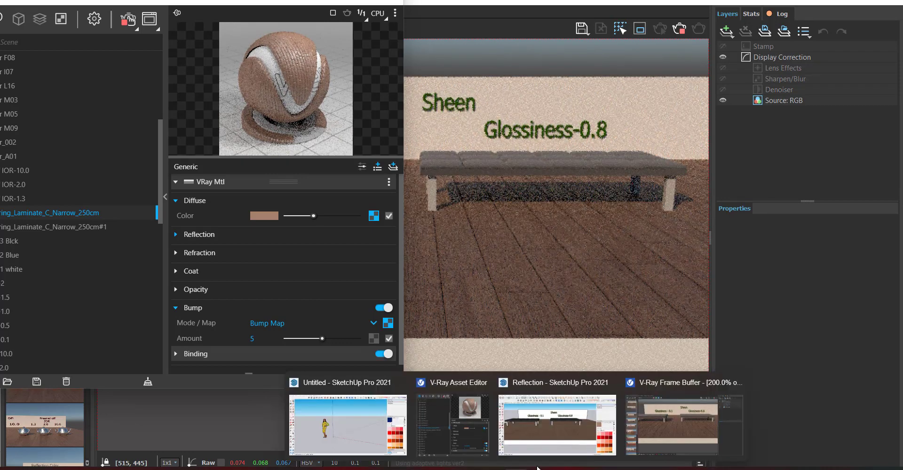
{"action": "left_click", "coordinate": [668, 430]}
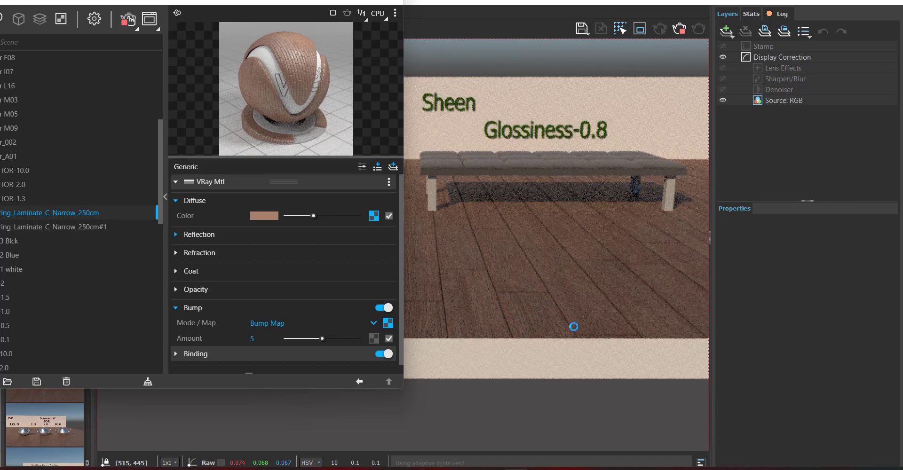
{"action": "left_click", "coordinate": [334, 1]}
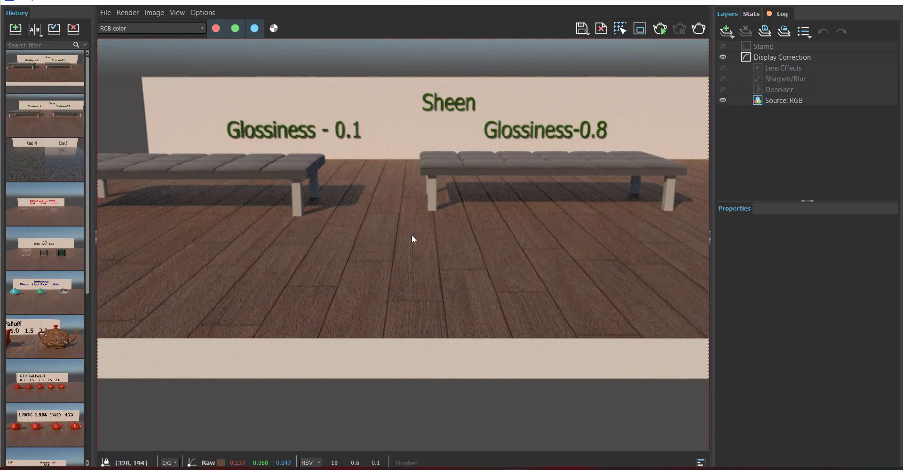
Compare the latest bump render (A) with the previous bench render (B) in a split A/B view
{"action": "mouse_move", "coordinate": [47, 102]}
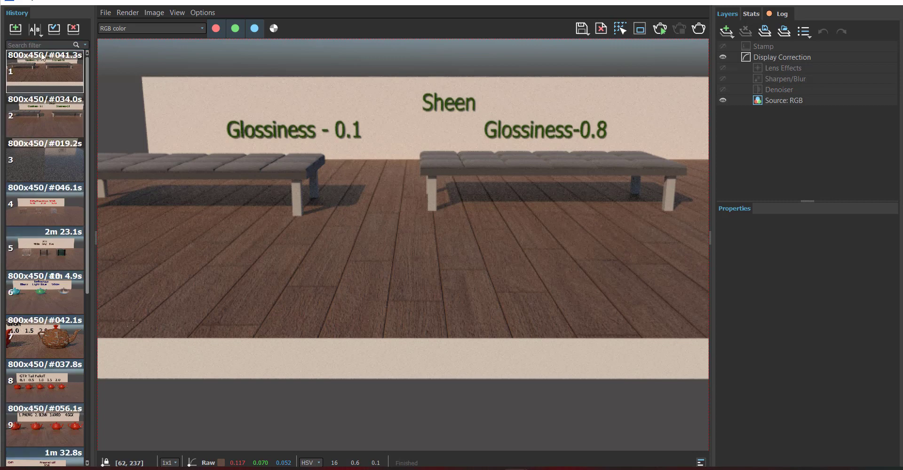
{"action": "left_click", "coordinate": [35, 30]}
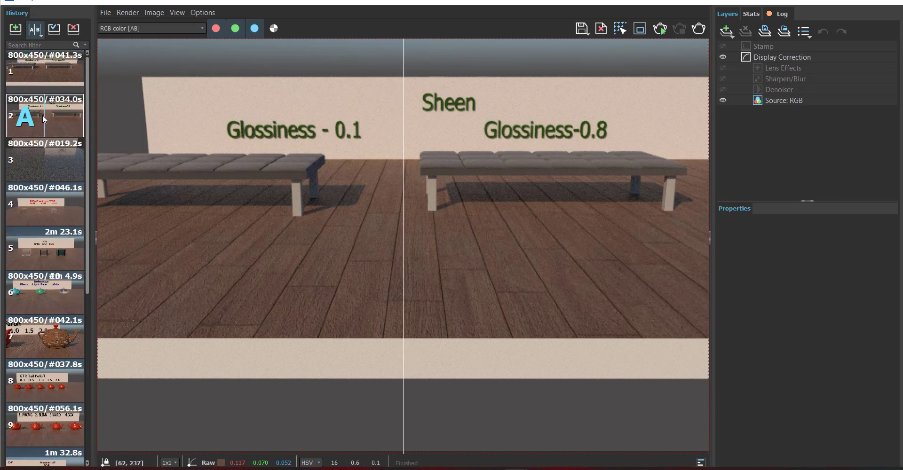
{"action": "left_click", "coordinate": [64, 118]}
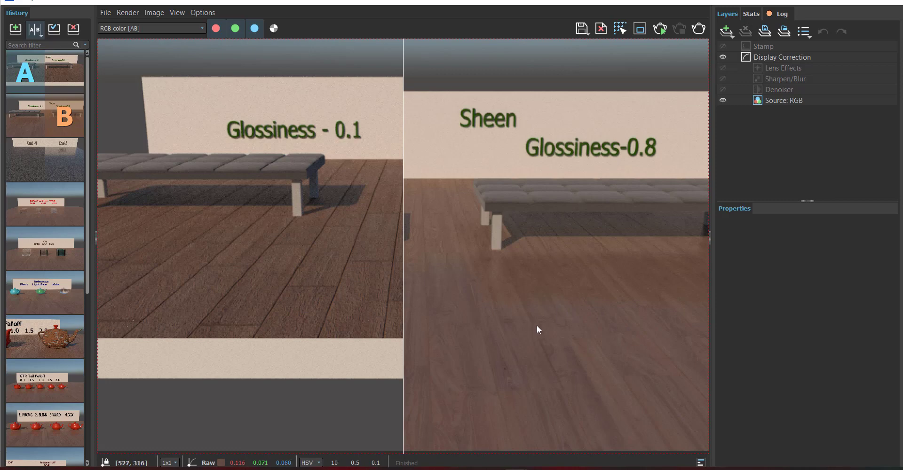
Switch back to the V-Ray Asset Editor and examine the laminate flooring material's Binding options
{"action": "key", "text": "alt+Tab"}
{"action": "scroll", "coordinate": [248, 247], "scroll_direction": "down", "scroll_amount": 1}
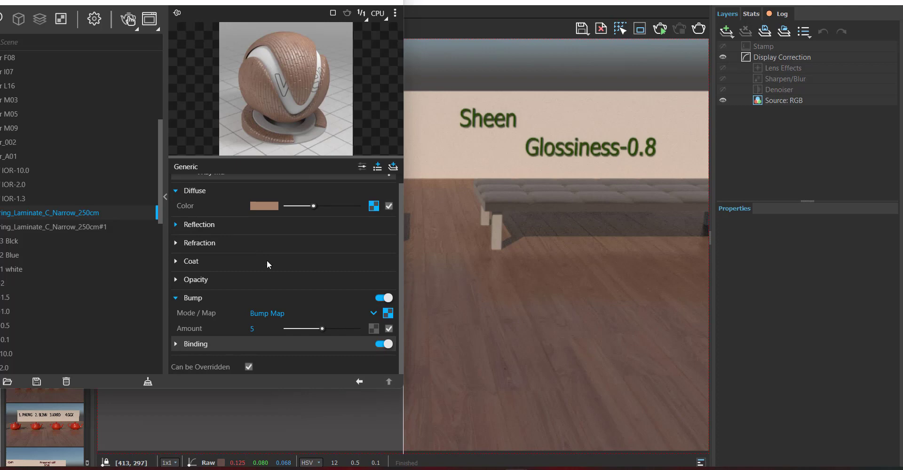
{"action": "left_click", "coordinate": [177, 344]}
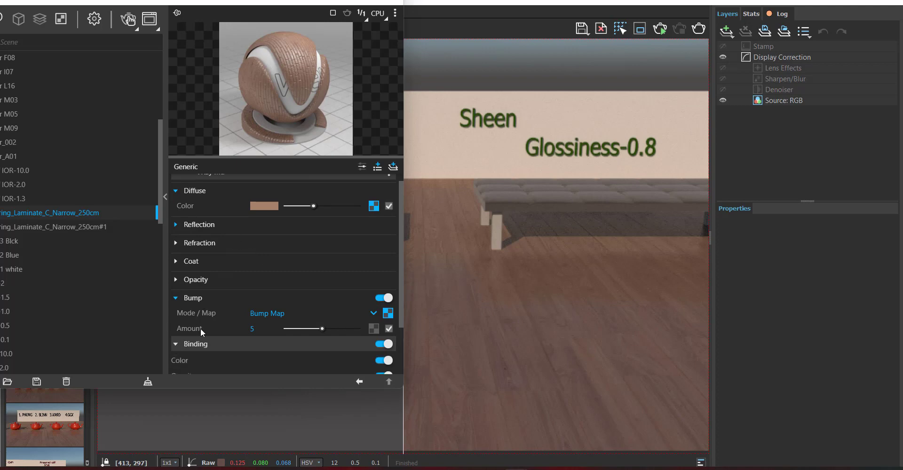
{"action": "scroll", "coordinate": [239, 287], "scroll_direction": "down", "scroll_amount": 3}
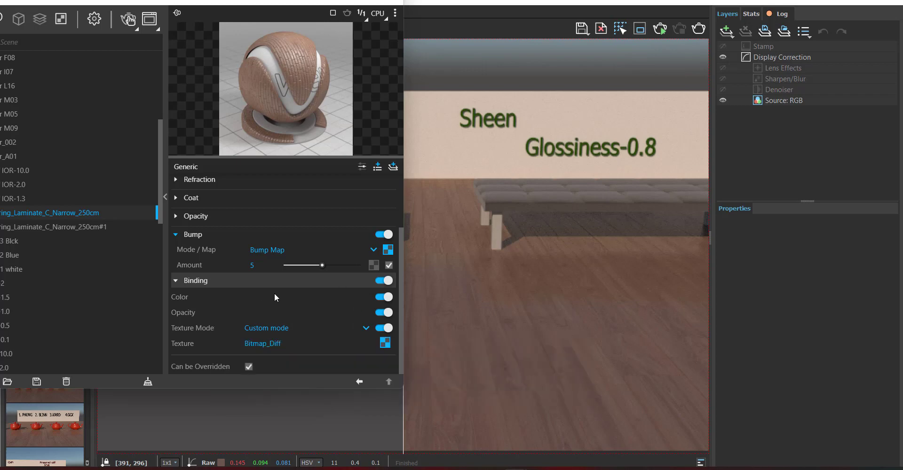
{"action": "mouse_move", "coordinate": [218, 295]}
{"action": "left_click", "coordinate": [177, 284]}
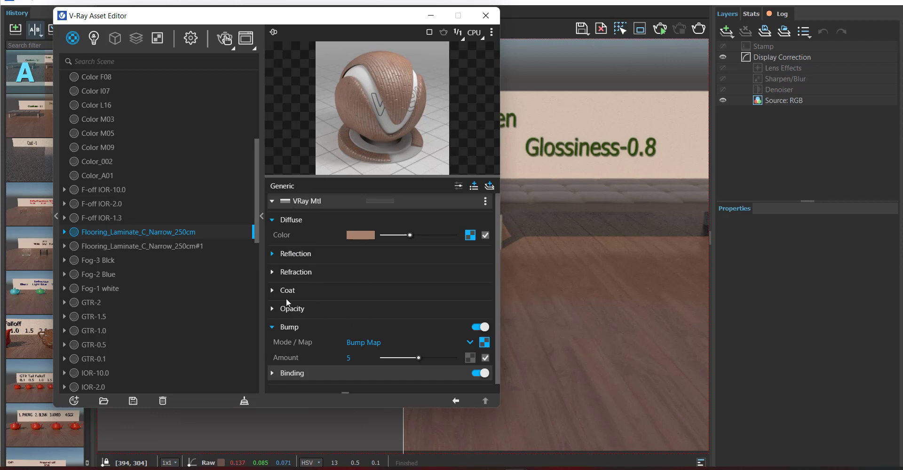
Add a Translucency attribute and an Emissive layer to Flooring_Laminate_C_Narrow_250cm
{"action": "left_click", "coordinate": [474, 187]}
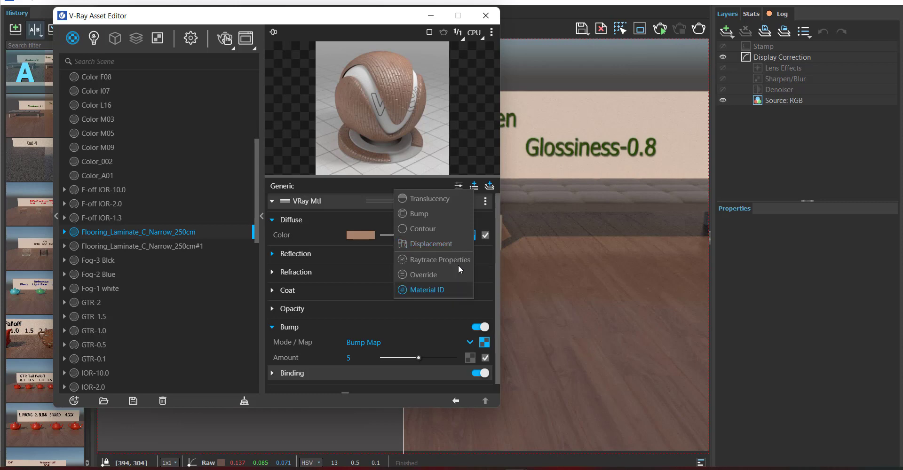
{"action": "left_click", "coordinate": [431, 197]}
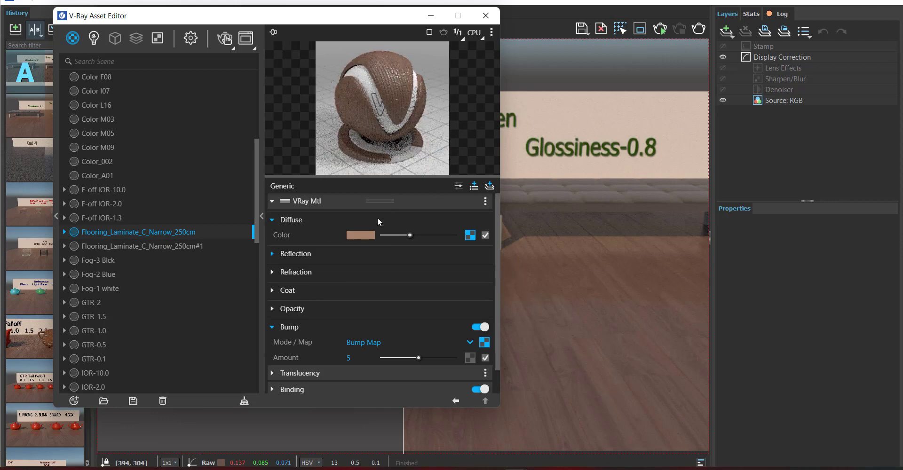
{"action": "left_click", "coordinate": [490, 187]}
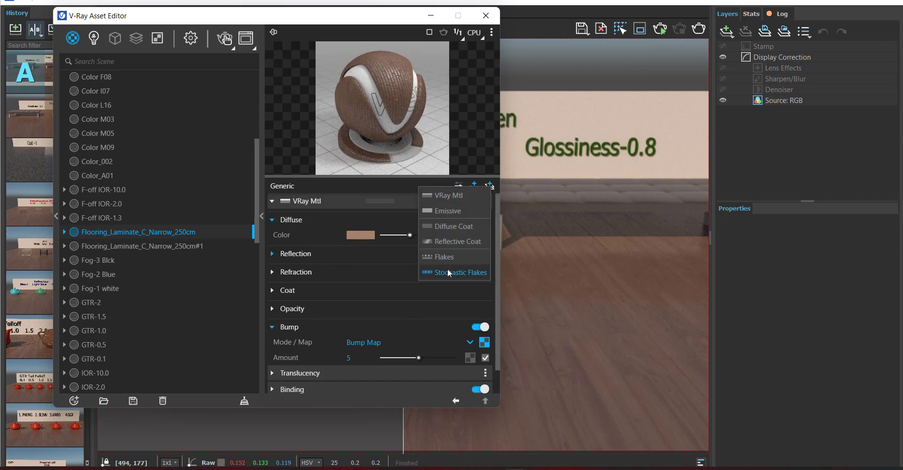
{"action": "left_click", "coordinate": [461, 214]}
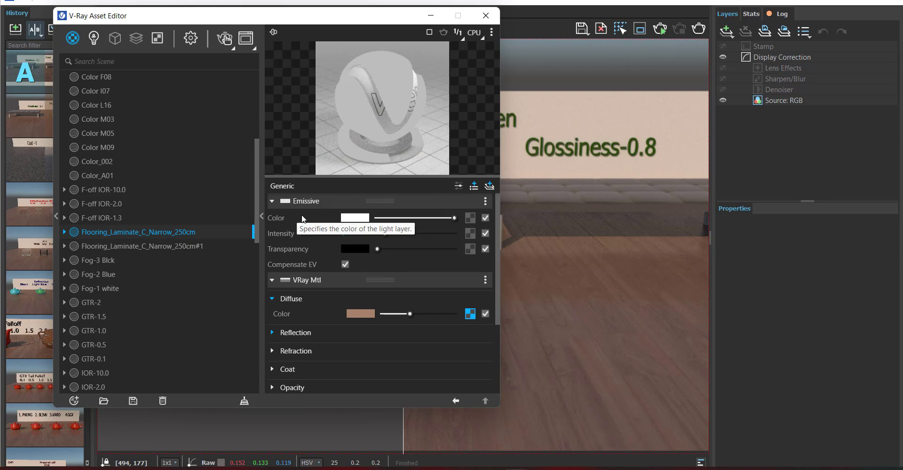
Set the Emissive layer's color to a saturated blue
{"action": "left_click", "coordinate": [352, 219]}
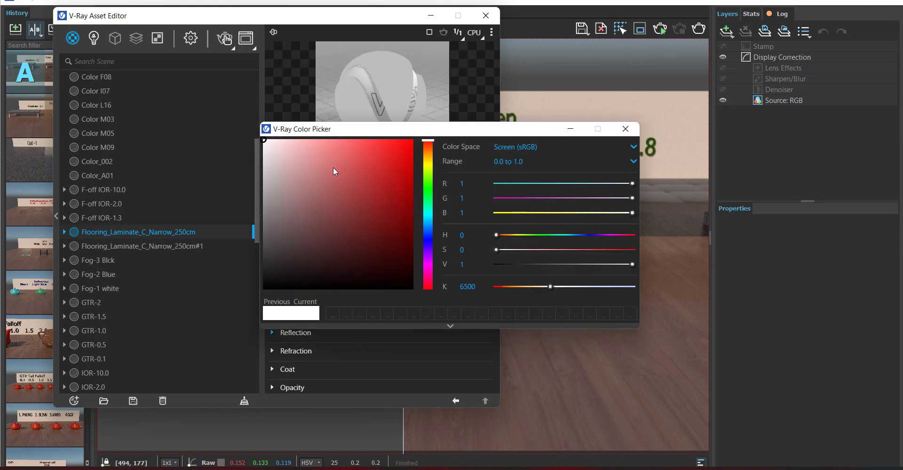
{"action": "left_click", "coordinate": [426, 238]}
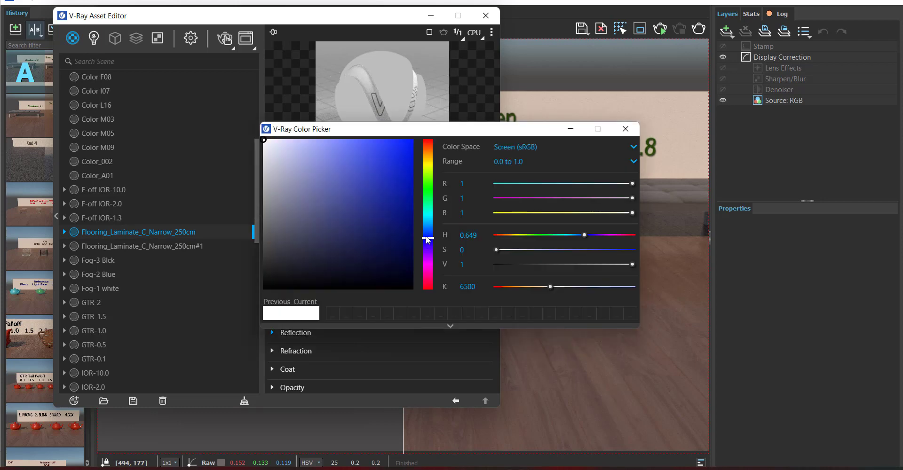
{"action": "left_click", "coordinate": [402, 158]}
{"action": "left_click", "coordinate": [625, 128]}
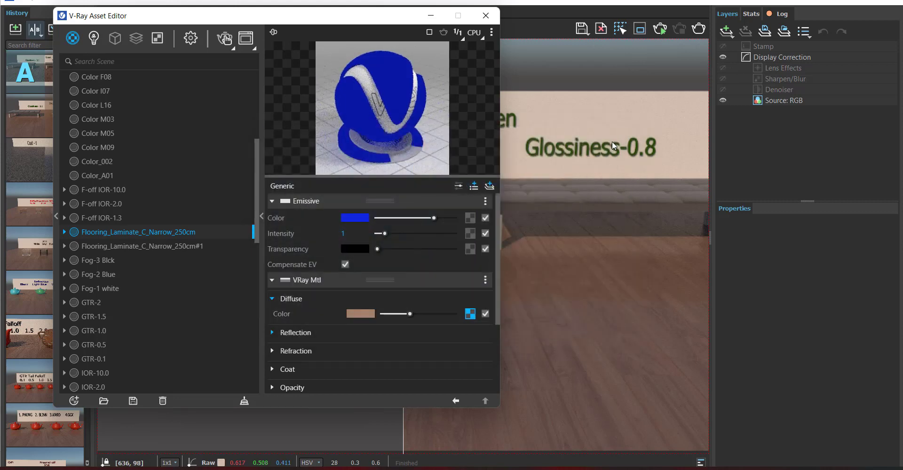
Set the Emissive intensity to 100 and try full white transparency before returning it to black
{"action": "left_click_drag", "start_coordinate": [367, 230], "coordinate": [297, 236]}
{"action": "type", "text": "100"}
{"action": "key", "text": "Return"}
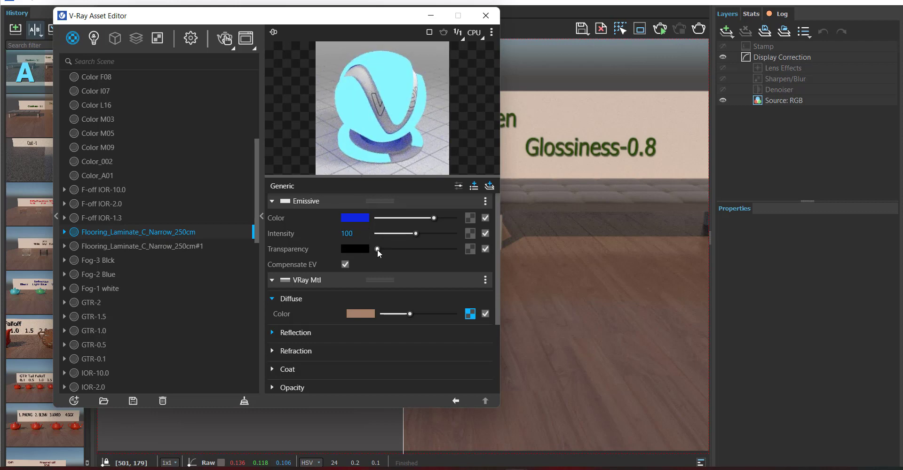
{"action": "left_click_drag", "start_coordinate": [377, 249], "coordinate": [460, 255]}
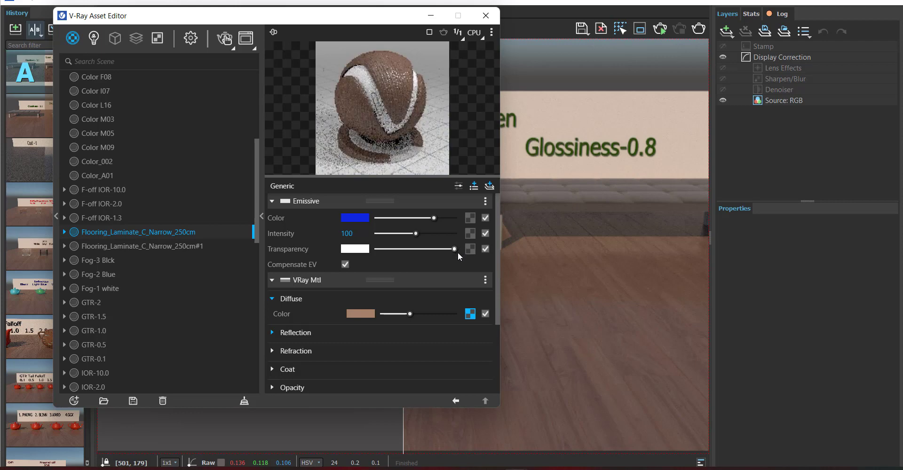
{"action": "left_click_drag", "start_coordinate": [456, 249], "coordinate": [317, 265]}
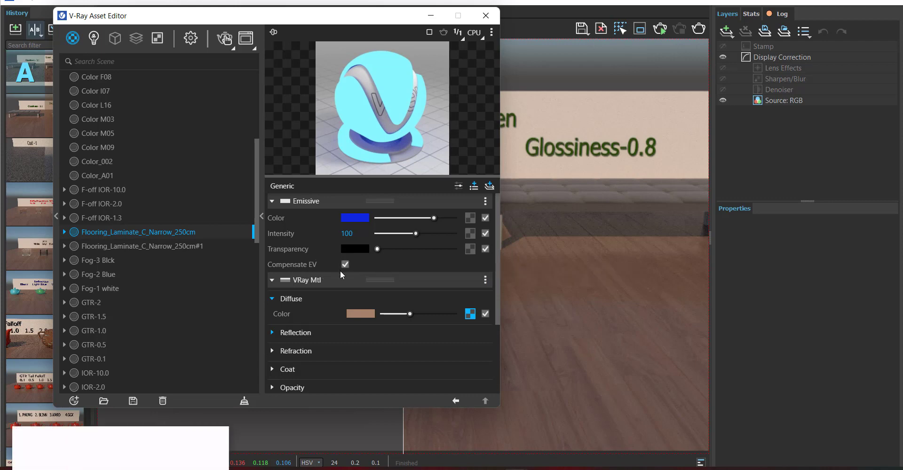
Select the F-off IOR-2.0 material and assign a Grid texture to its diffuse color
{"action": "key", "text": "Up"}
{"action": "key", "text": "Up"}
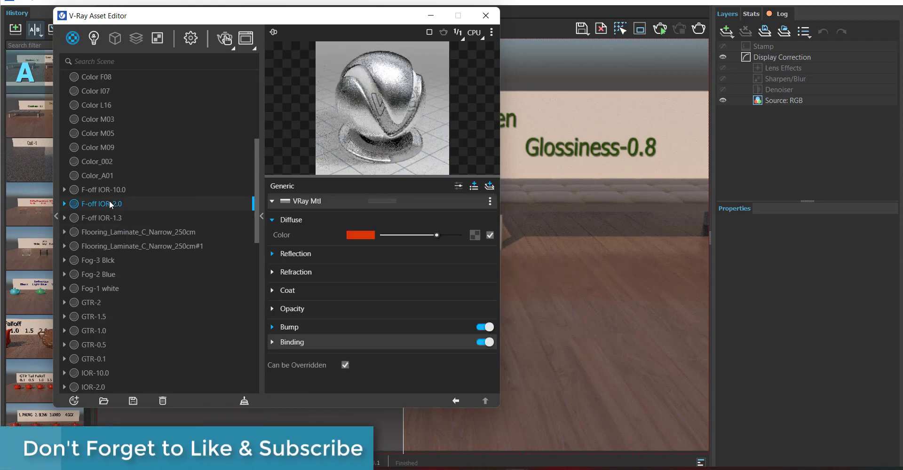
{"action": "left_click", "coordinate": [475, 235]}
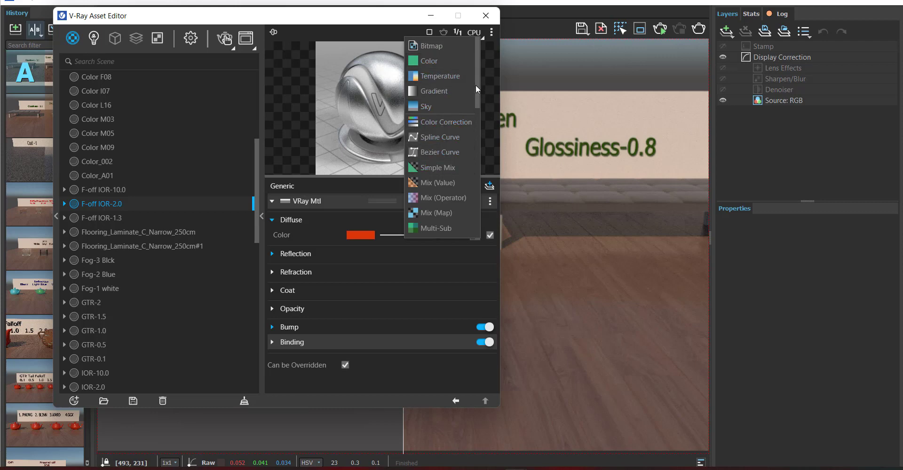
{"action": "left_click_drag", "start_coordinate": [476, 88], "coordinate": [472, 130]}
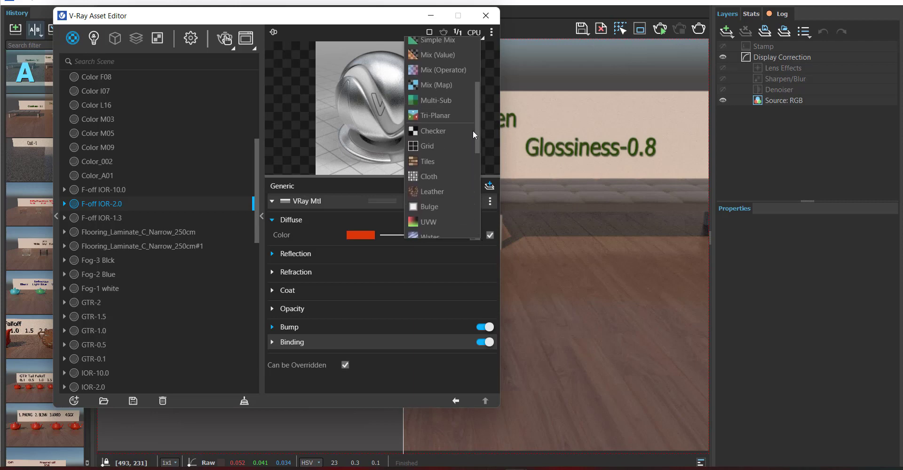
{"action": "left_click", "coordinate": [442, 148]}
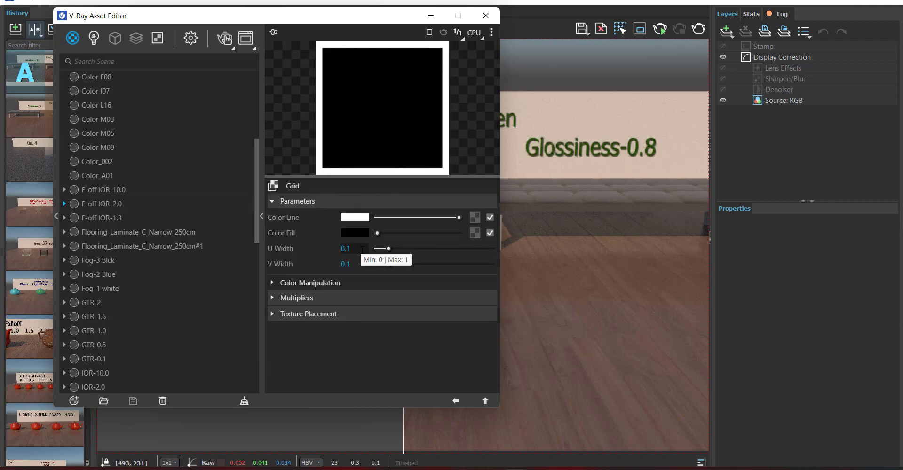
Set the Grid texture's U Width to 0.2 and V Width to 0.3, and check the material preview
{"action": "left_click", "coordinate": [362, 249]}
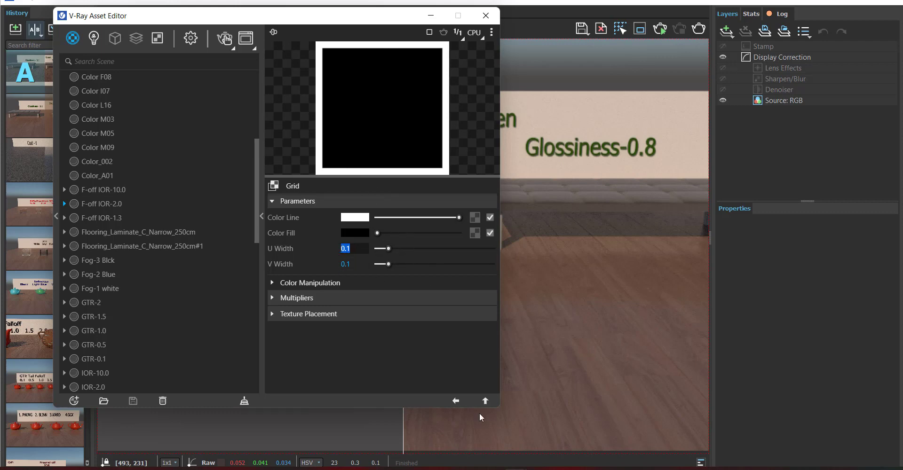
{"action": "left_click", "coordinate": [455, 397]}
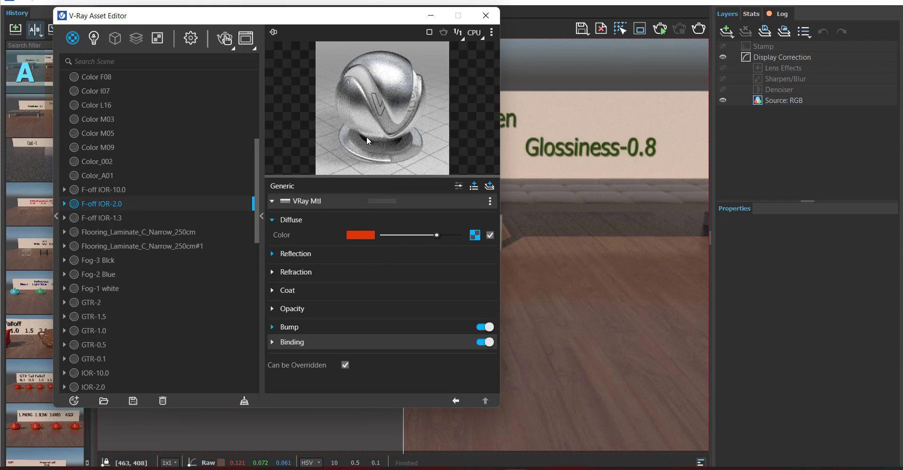
{"action": "left_click", "coordinate": [275, 255]}
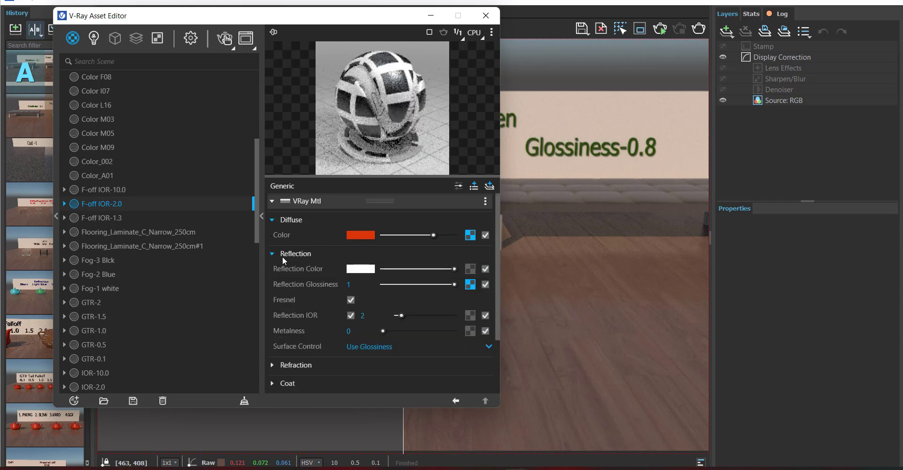
{"action": "left_click", "coordinate": [283, 254]}
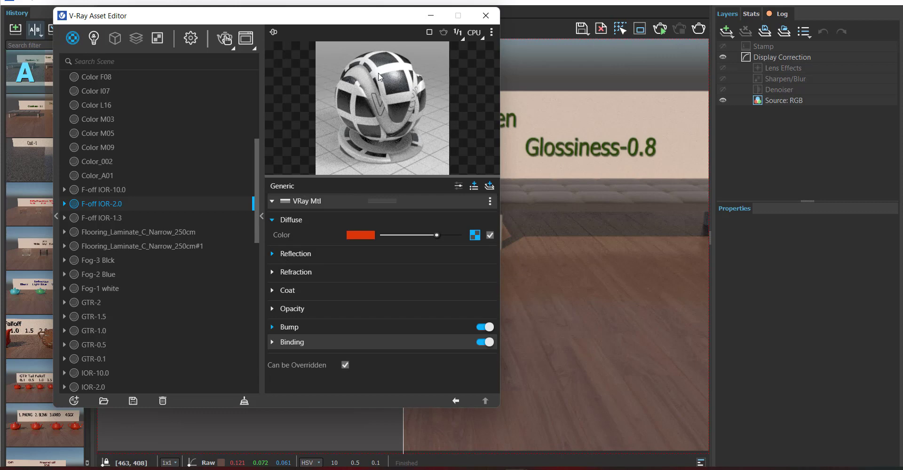
Set the diffuse Grid texture's line color to blue and its fill color to dark red
{"action": "left_click", "coordinate": [480, 231]}
{"action": "left_click", "coordinate": [359, 217]}
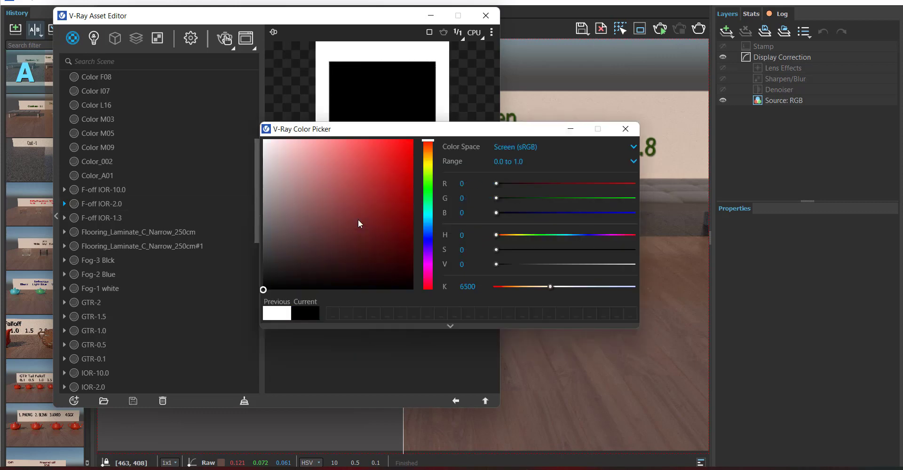
{"action": "left_click", "coordinate": [428, 240]}
{"action": "left_click", "coordinate": [393, 162]}
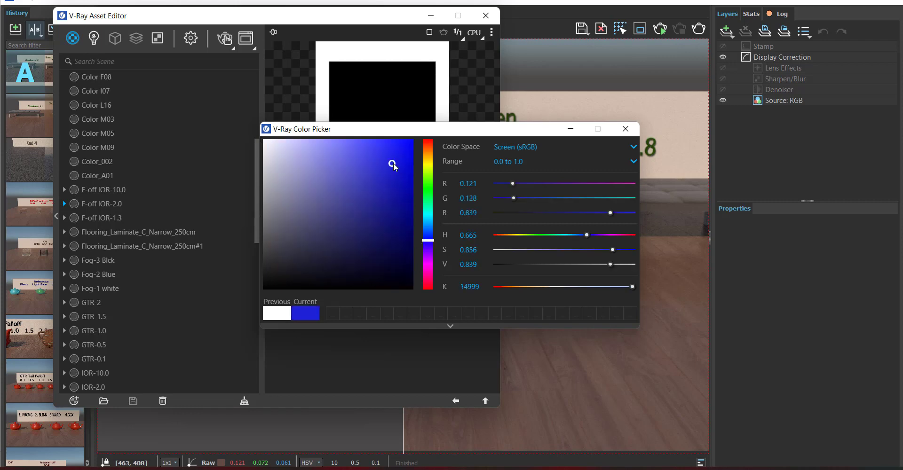
{"action": "left_click", "coordinate": [625, 129]}
{"action": "left_click", "coordinate": [372, 232]}
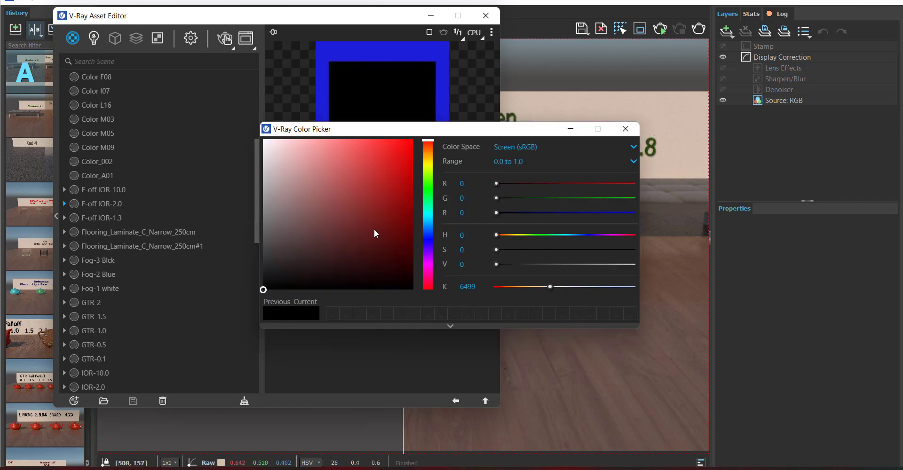
{"action": "left_click", "coordinate": [397, 209]}
{"action": "left_click", "coordinate": [626, 129]}
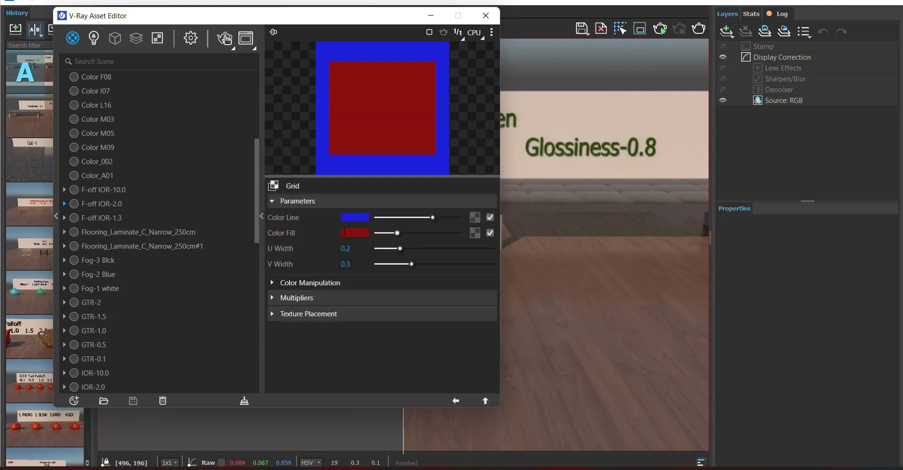
Set the Grid texture's U Width and V Width to 0.1 and return to the F-off IOR-2.0 material
{"action": "left_click", "coordinate": [368, 249]}
{"action": "type", "text": "0.1"}
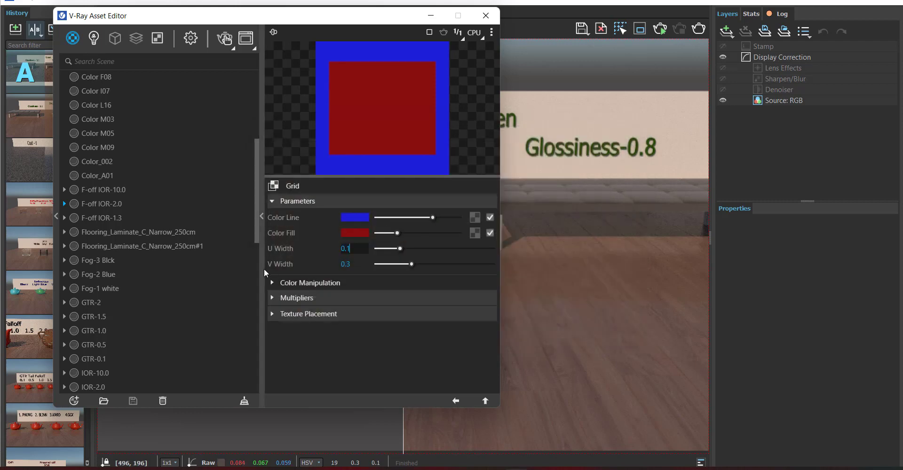
{"action": "key", "text": "Return"}
{"action": "key", "text": "Tab"}
{"action": "type", "text": "1"}
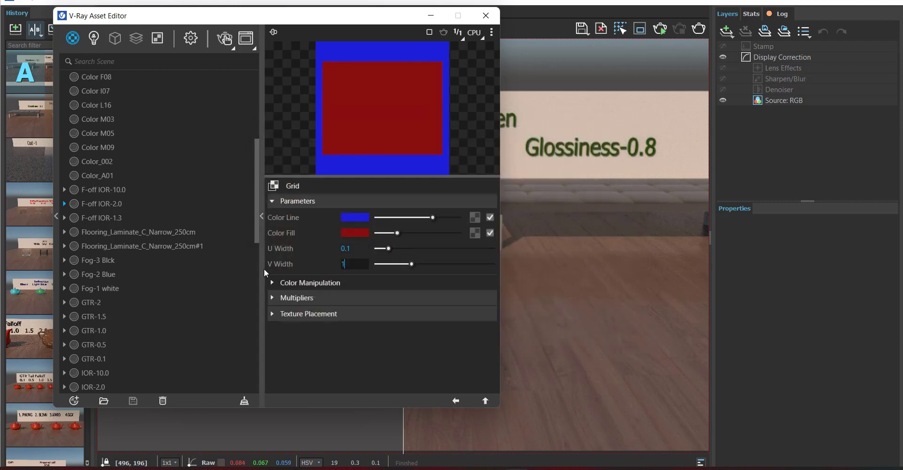
{"action": "key", "text": "BackSpace"}
{"action": "type", "text": "0.1"}
{"action": "left_click", "coordinate": [455, 401]}
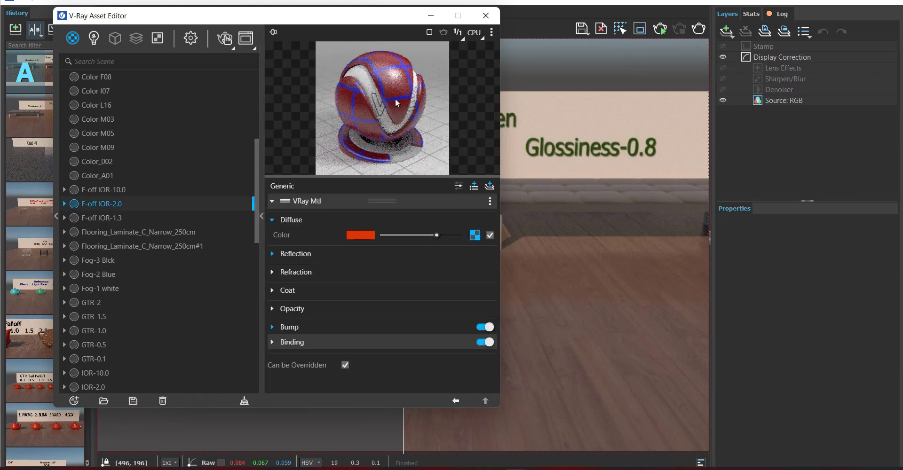
Review the texture types available for the F-off IOR-2.0 material's reflection color and show its refraction settings
{"action": "left_click", "coordinate": [380, 254]}
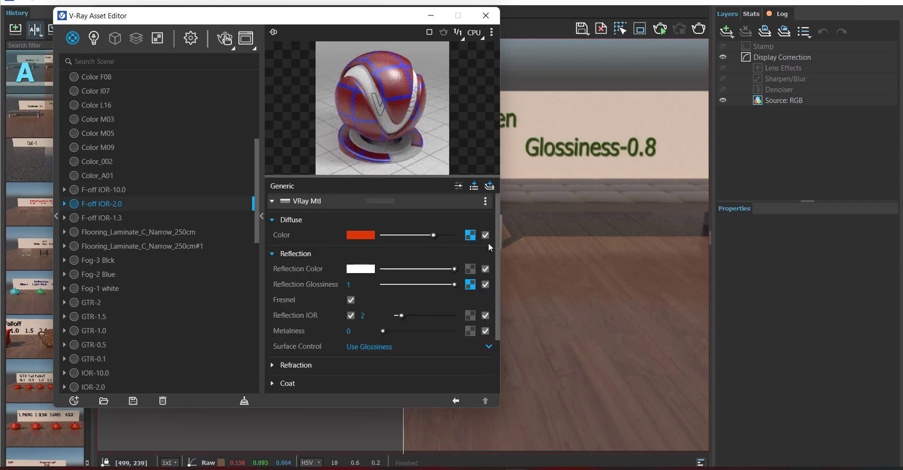
{"action": "left_click", "coordinate": [466, 271]}
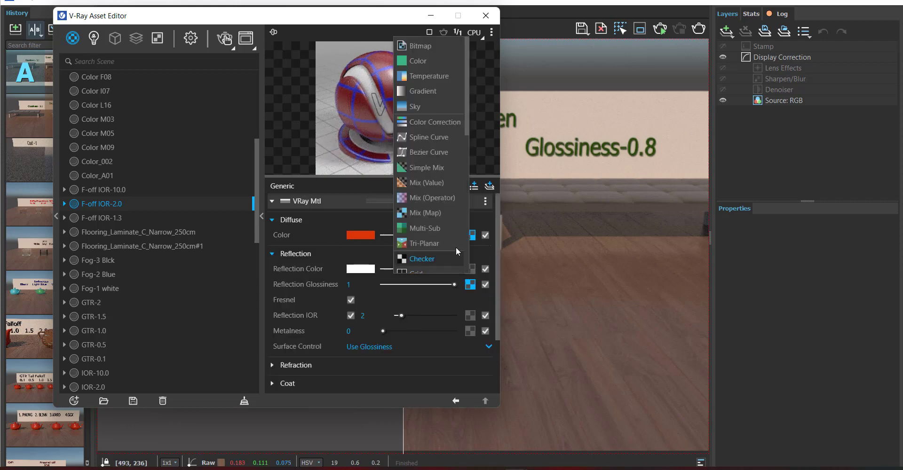
{"action": "scroll", "coordinate": [433, 134], "scroll_direction": "down", "scroll_amount": 5}
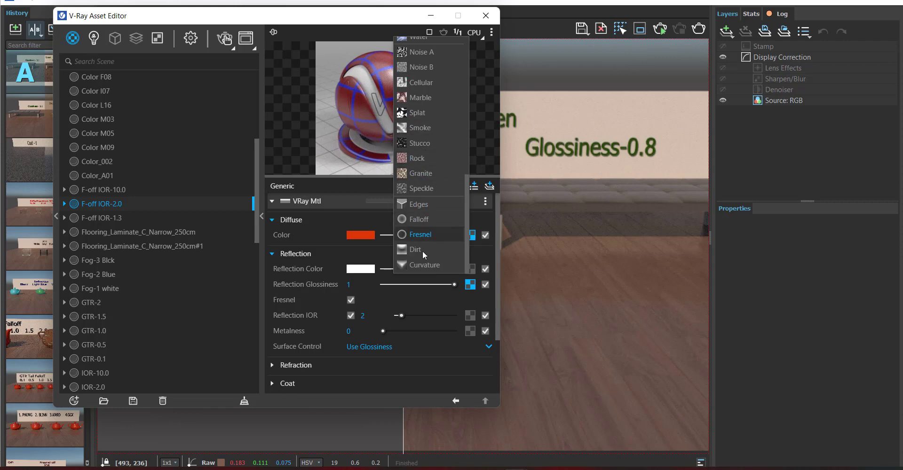
{"action": "left_click", "coordinate": [416, 364]}
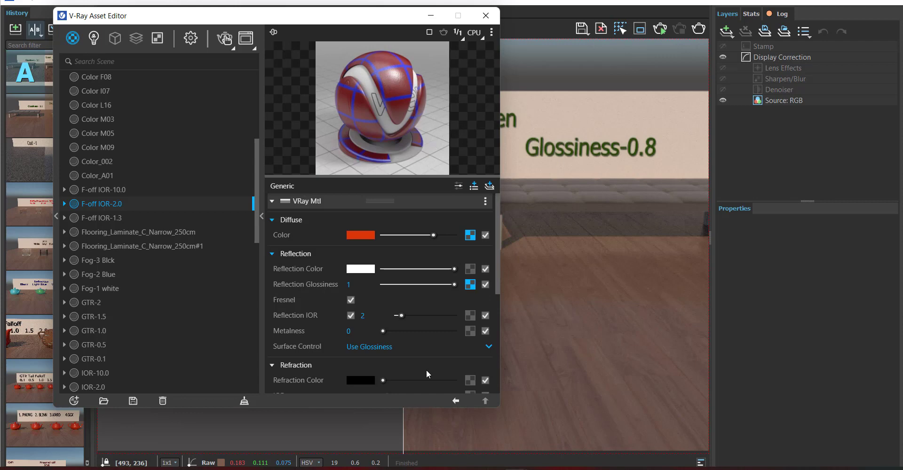
Reposition the V-Ray Asset Editor and show its material library with the liquid presets
{"action": "left_click_drag", "start_coordinate": [278, 22], "coordinate": [431, 3]}
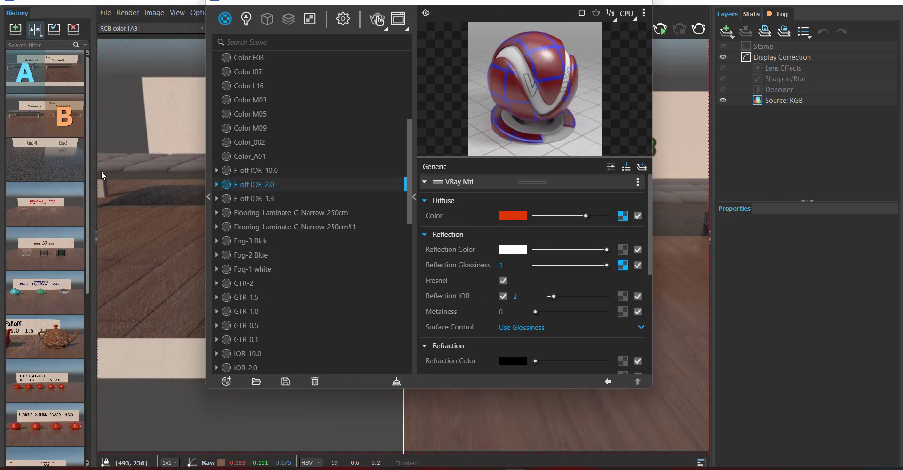
{"action": "left_click", "coordinate": [208, 172]}
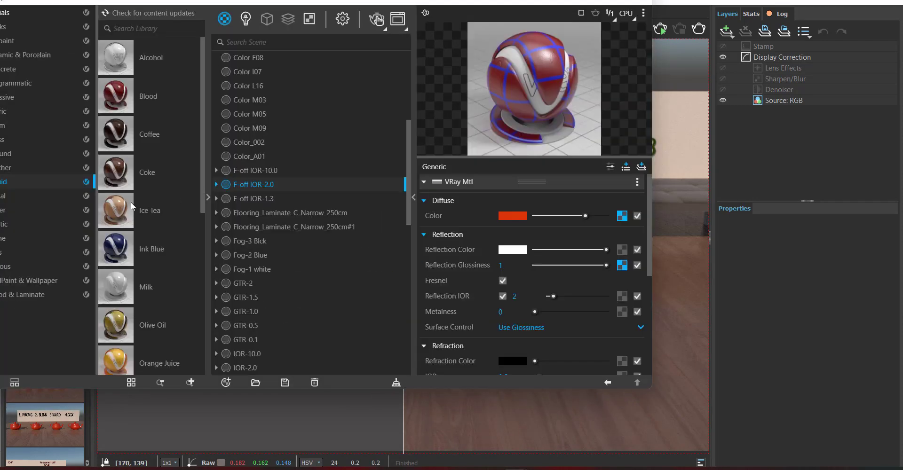
{"action": "left_click_drag", "start_coordinate": [204, 1], "coordinate": [314, 9]}
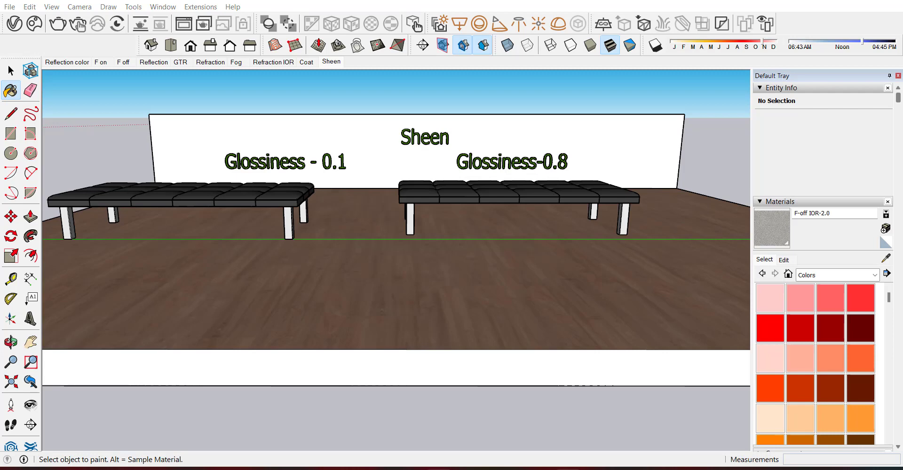
Switch to the web browser and look over the textures.com home page
{"action": "mouse_move", "coordinate": [464, 467]}
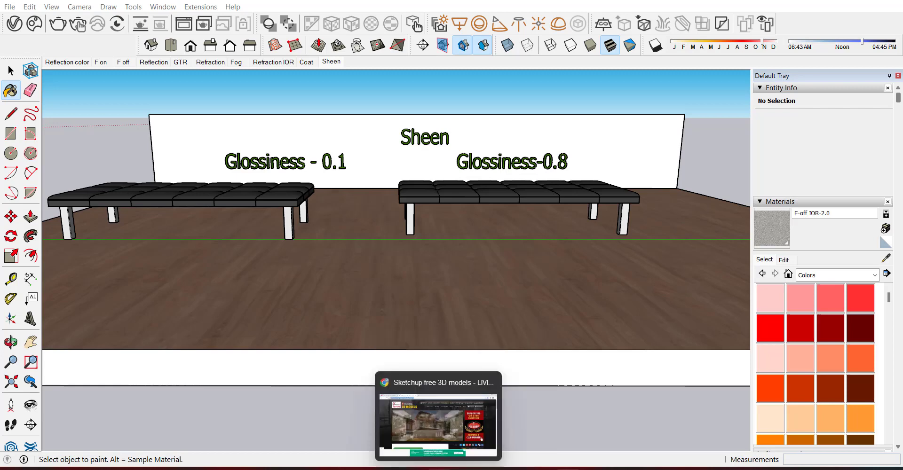
{"action": "left_click", "coordinate": [438, 423]}
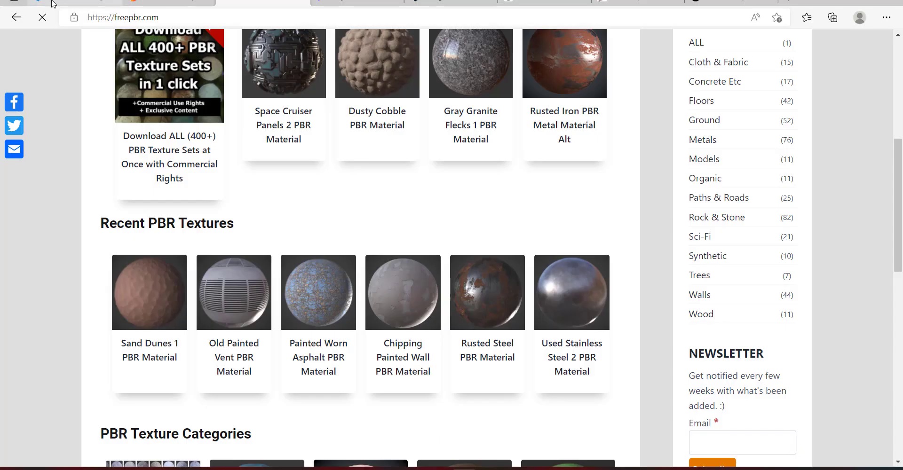
{"action": "left_click", "coordinate": [53, 4]}
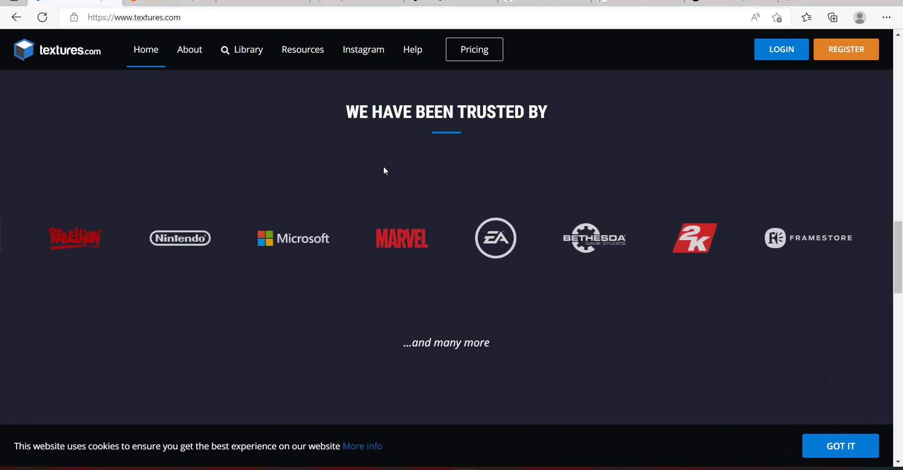
{"action": "scroll", "coordinate": [385, 170], "scroll_direction": "up", "scroll_amount": 10}
{"action": "scroll", "coordinate": [500, 268], "scroll_direction": "up", "scroll_amount": 10}
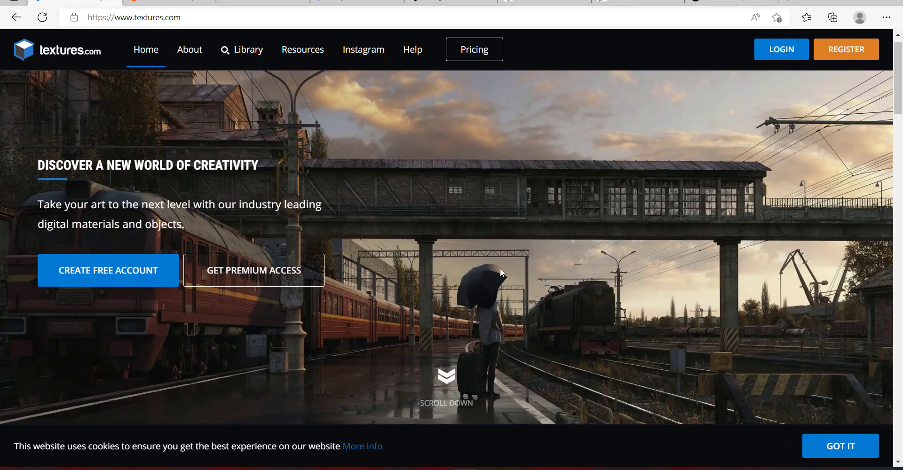
{"action": "scroll", "coordinate": [354, 170], "scroll_direction": "down", "scroll_amount": 15}
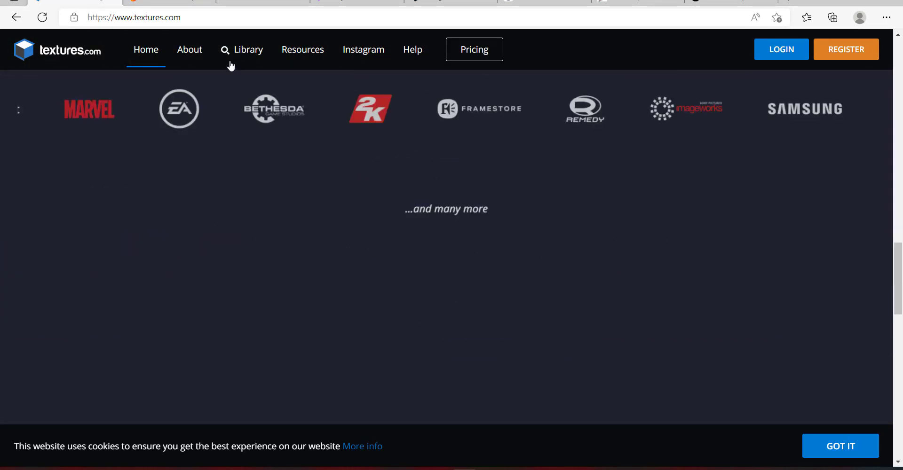
{"action": "scroll", "coordinate": [230, 64], "scroll_direction": "down", "scroll_amount": 5}
Switch to the 3dtextures.me muddy concrete page and go back to the site's home page
{"action": "left_click", "coordinate": [163, 2]}
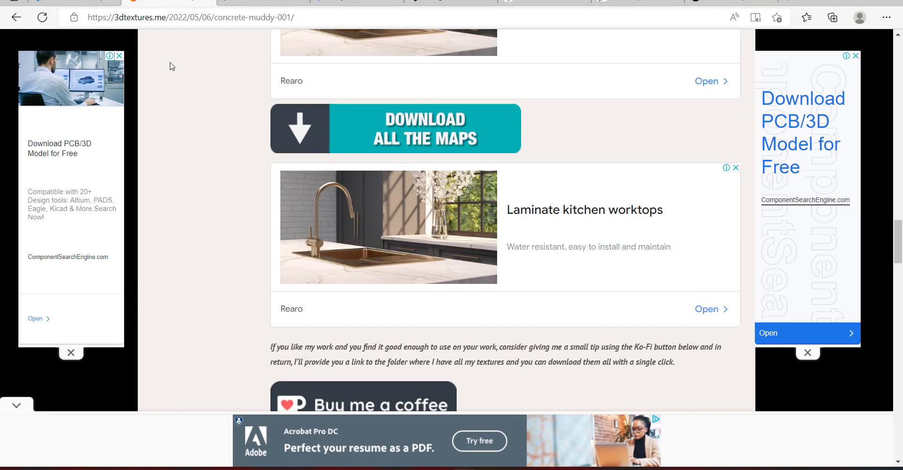
{"action": "scroll", "coordinate": [563, 222], "scroll_direction": "up", "scroll_amount": 10}
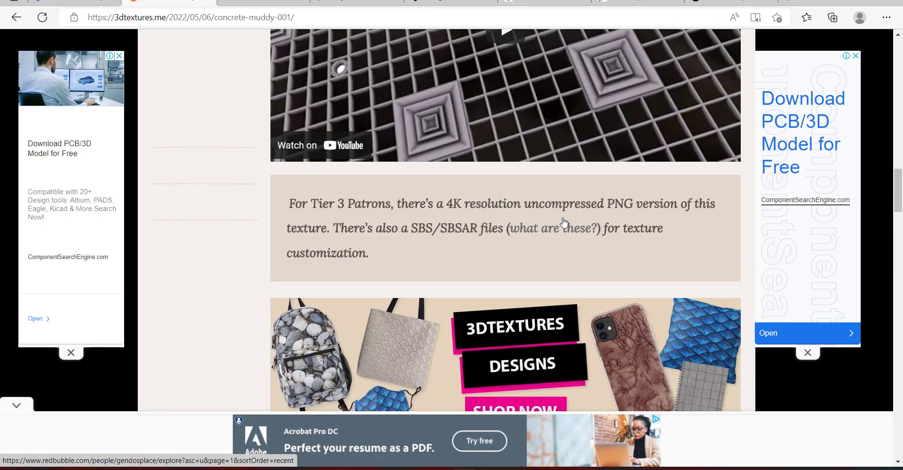
{"action": "key", "text": "alt+Left"}
Browse the texture thumbnails and categories on the 3dtextures.me home page down to the older posts and back
{"action": "scroll", "coordinate": [484, 147], "scroll_direction": "down", "scroll_amount": 4}
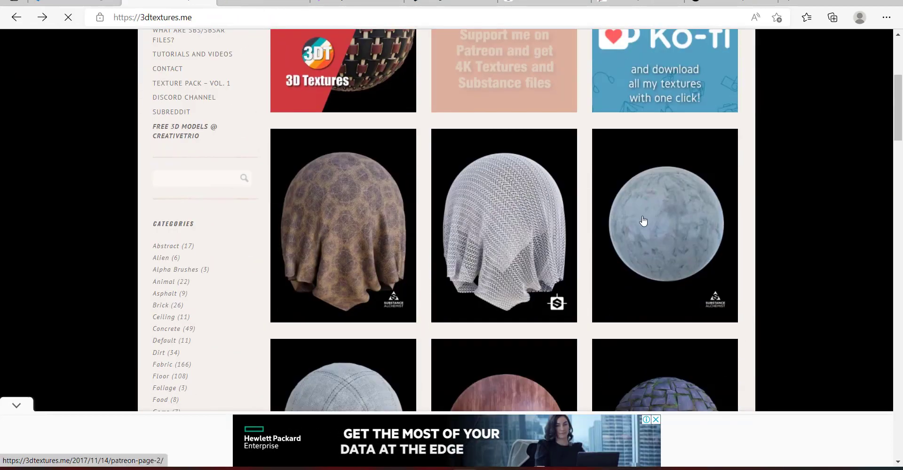
{"action": "scroll", "coordinate": [602, 246], "scroll_direction": "down", "scroll_amount": 3}
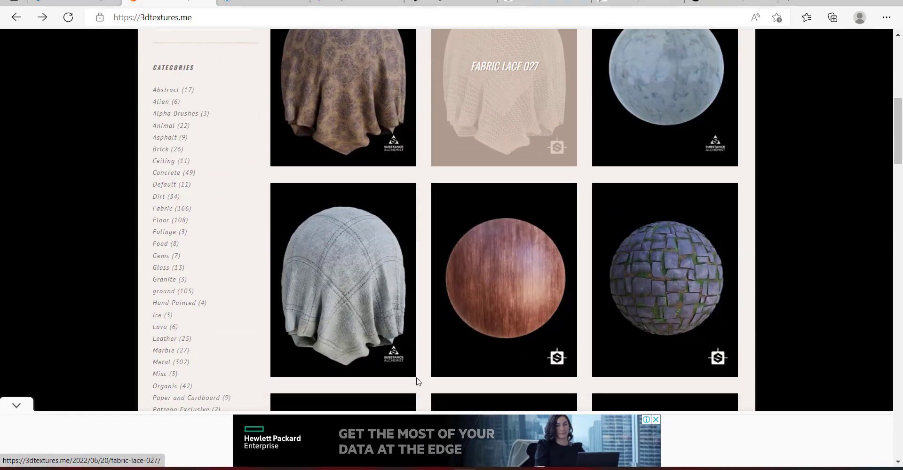
{"action": "scroll", "coordinate": [506, 366], "scroll_direction": "down", "scroll_amount": 7}
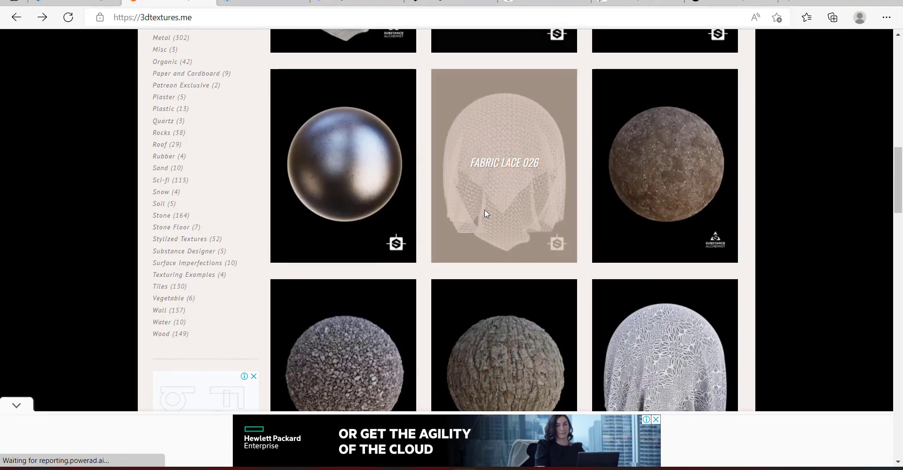
{"action": "scroll", "coordinate": [656, 174], "scroll_direction": "down", "scroll_amount": 5}
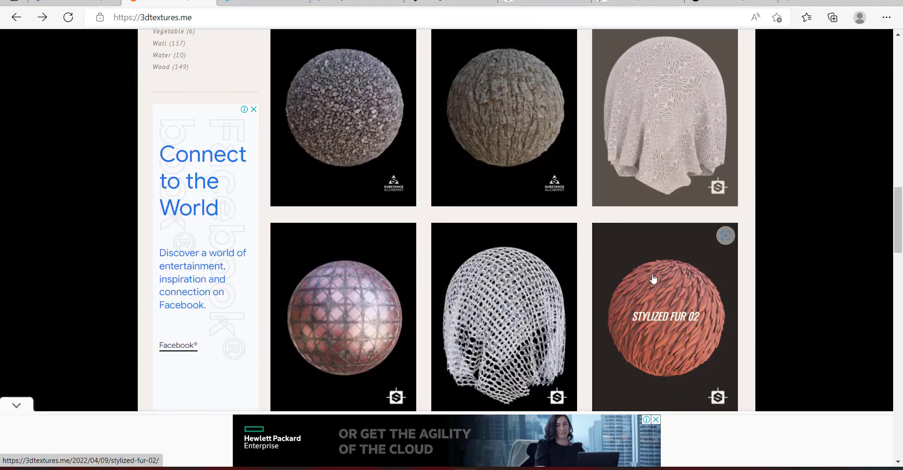
{"action": "scroll", "coordinate": [409, 222], "scroll_direction": "down", "scroll_amount": 2}
{"action": "scroll", "coordinate": [449, 230], "scroll_direction": "down", "scroll_amount": 2}
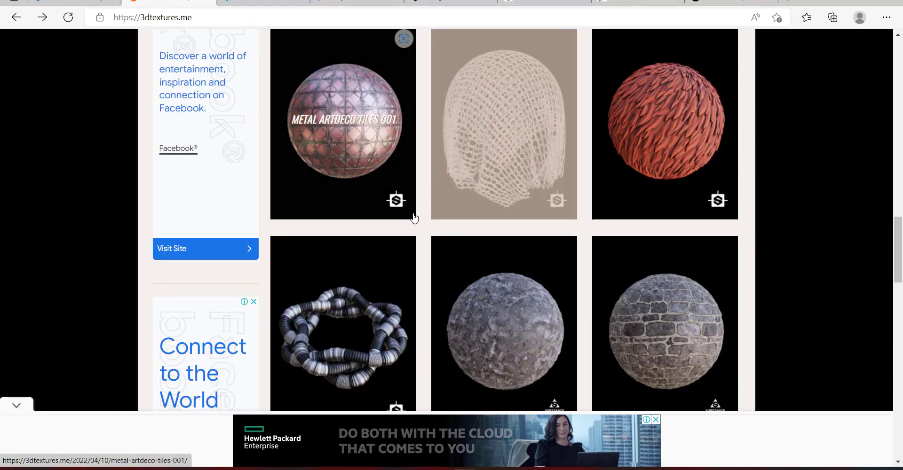
{"action": "scroll", "coordinate": [452, 160], "scroll_direction": "down", "scroll_amount": 1}
{"action": "scroll", "coordinate": [521, 225], "scroll_direction": "down", "scroll_amount": 2}
{"action": "scroll", "coordinate": [520, 221], "scroll_direction": "down", "scroll_amount": 4}
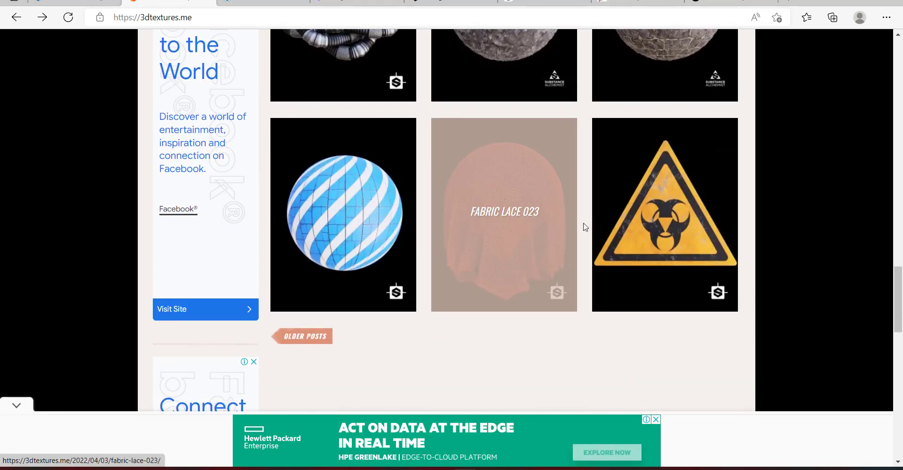
{"action": "scroll", "coordinate": [509, 227], "scroll_direction": "up", "scroll_amount": 13}
{"action": "scroll", "coordinate": [508, 226], "scroll_direction": "up", "scroll_amount": 15}
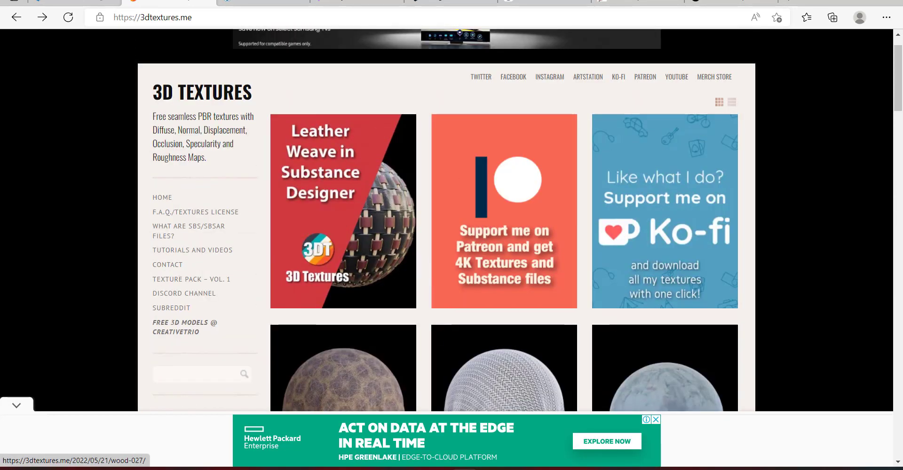
{"action": "scroll", "coordinate": [507, 227], "scroll_direction": "up", "scroll_amount": 2}
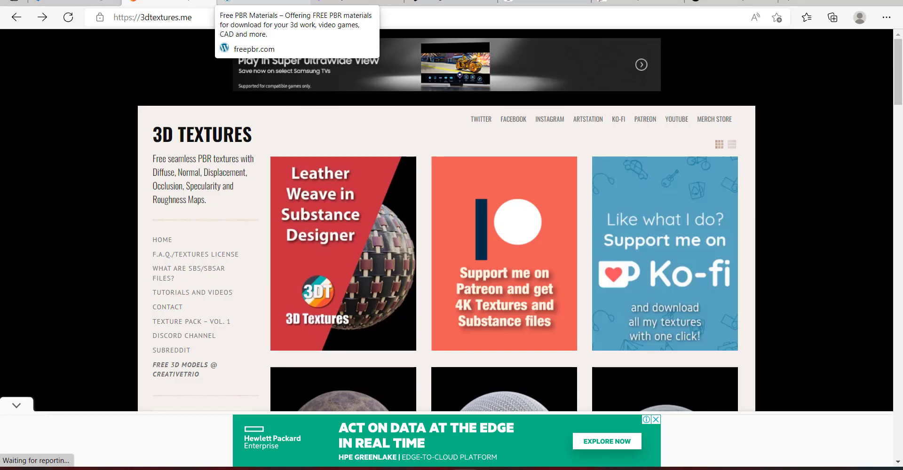
Switch to freepbr.com and look through its popular uploads, recent PBR textures and texture categories
{"action": "left_click", "coordinate": [262, 3]}
{"action": "scroll", "coordinate": [304, 141], "scroll_direction": "up", "scroll_amount": 3}
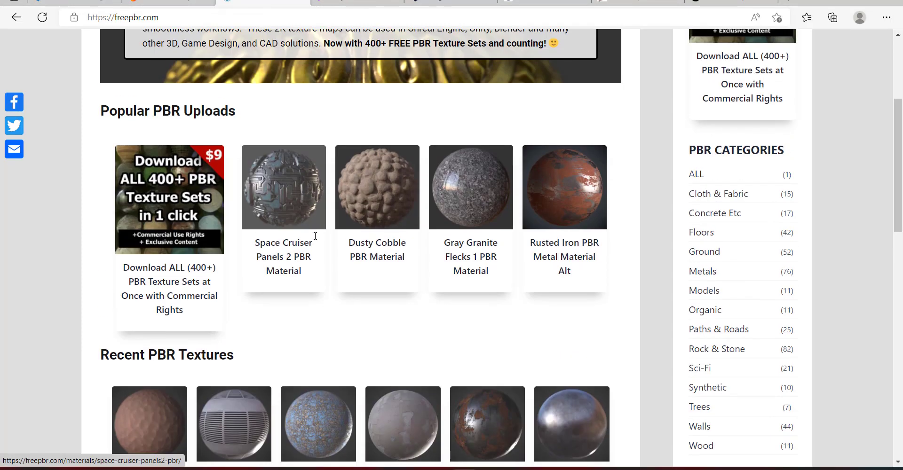
{"action": "scroll", "coordinate": [315, 236], "scroll_direction": "up", "scroll_amount": 4}
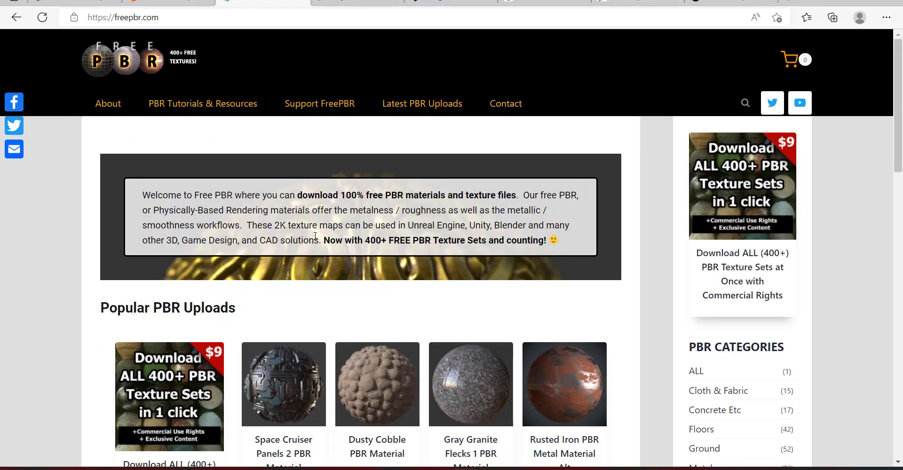
{"action": "scroll", "coordinate": [315, 236], "scroll_direction": "down", "scroll_amount": 7}
{"action": "scroll", "coordinate": [331, 140], "scroll_direction": "down", "scroll_amount": 3}
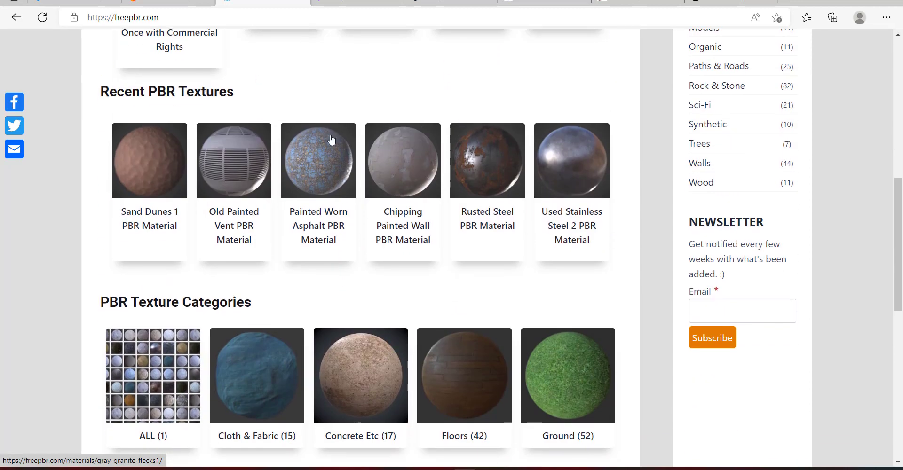
{"action": "scroll", "coordinate": [360, 247], "scroll_direction": "down", "scroll_amount": 6}
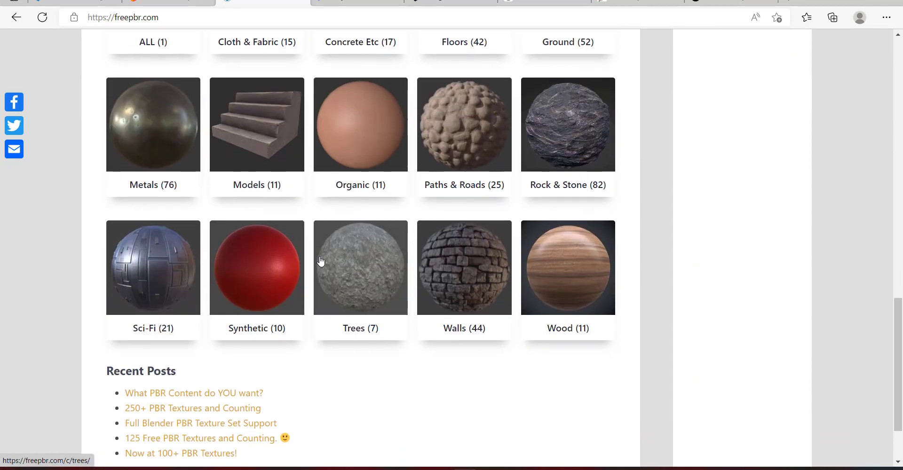
Switch to polyhaven.com and examine its HDRIs, Textures and Models sections
{"action": "left_click", "coordinate": [318, 262]}
{"action": "key", "text": "ctrl+Tab"}
{"action": "scroll", "coordinate": [402, 252], "scroll_direction": "up", "scroll_amount": 10}
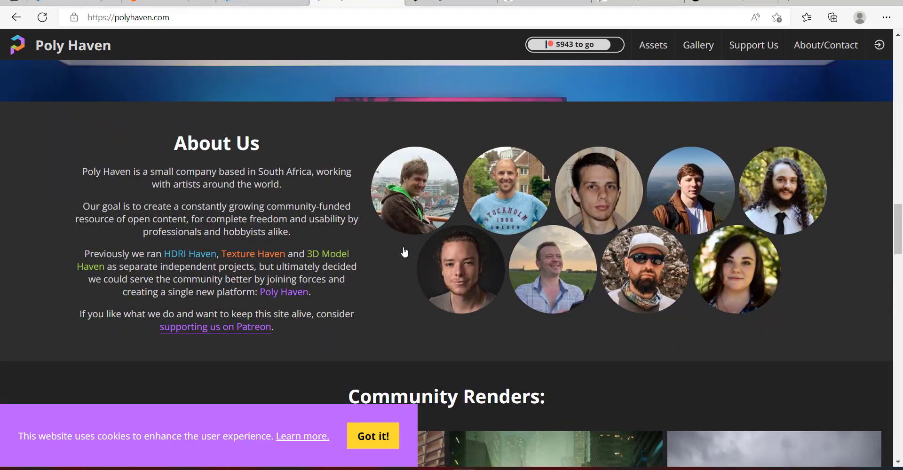
{"action": "scroll", "coordinate": [404, 252], "scroll_direction": "up", "scroll_amount": 15}
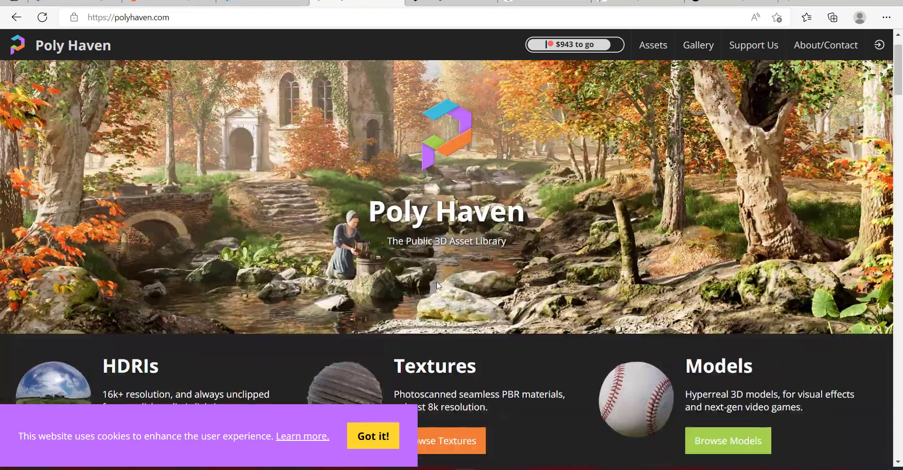
{"action": "scroll", "coordinate": [523, 268], "scroll_direction": "down", "scroll_amount": 2}
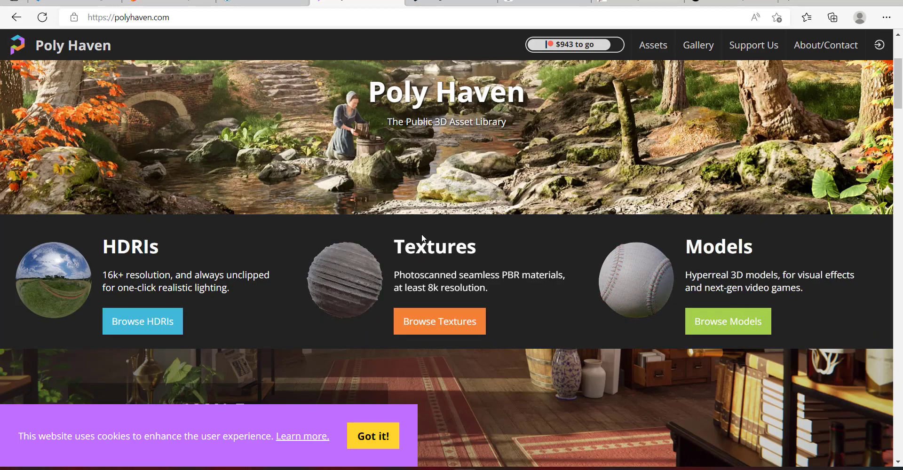
Switch to poliigon.com and look over its new assets, plugins and user testimonials
{"action": "left_click", "coordinate": [459, 4]}
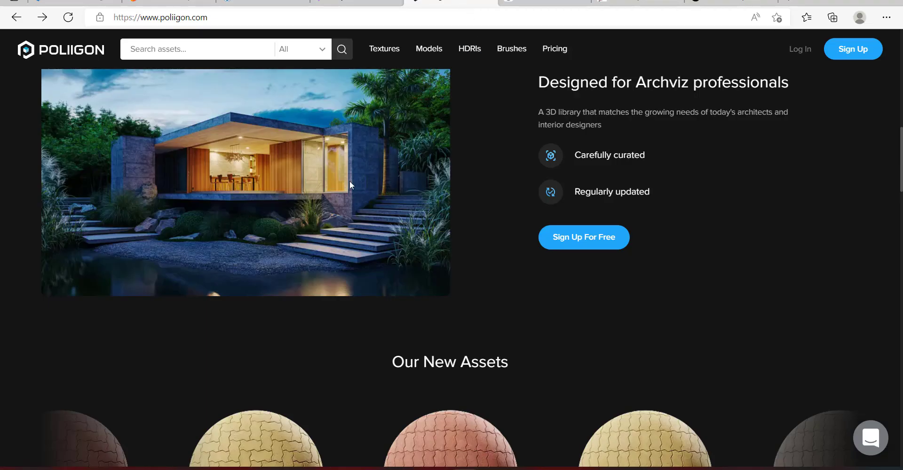
{"action": "scroll", "coordinate": [355, 184], "scroll_direction": "down", "scroll_amount": 5}
{"action": "scroll", "coordinate": [407, 243], "scroll_direction": "down", "scroll_amount": 4}
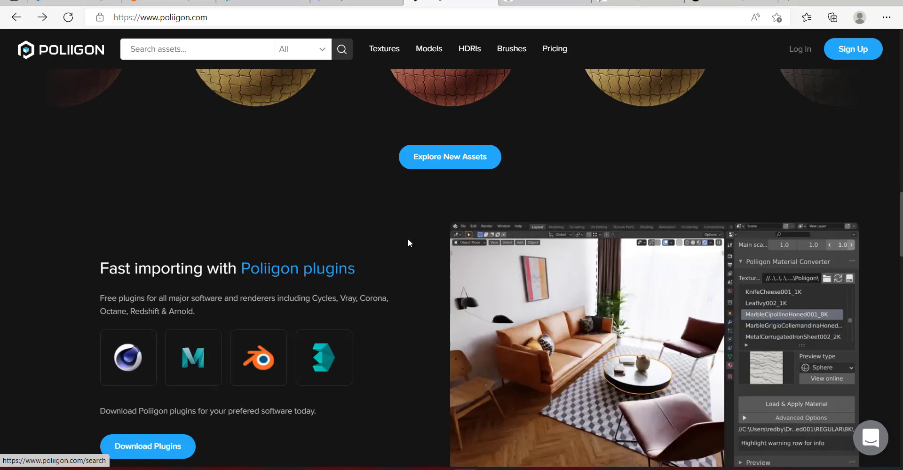
{"action": "scroll", "coordinate": [407, 241], "scroll_direction": "down", "scroll_amount": 5}
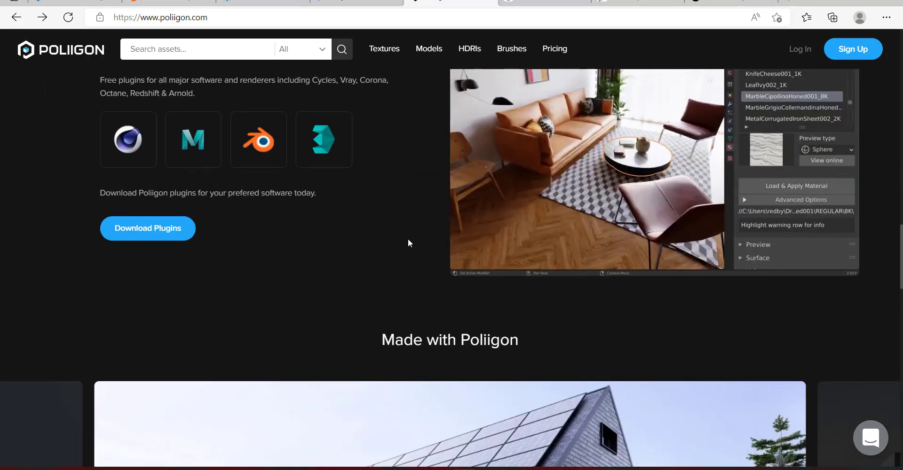
{"action": "scroll", "coordinate": [408, 239], "scroll_direction": "down", "scroll_amount": 15}
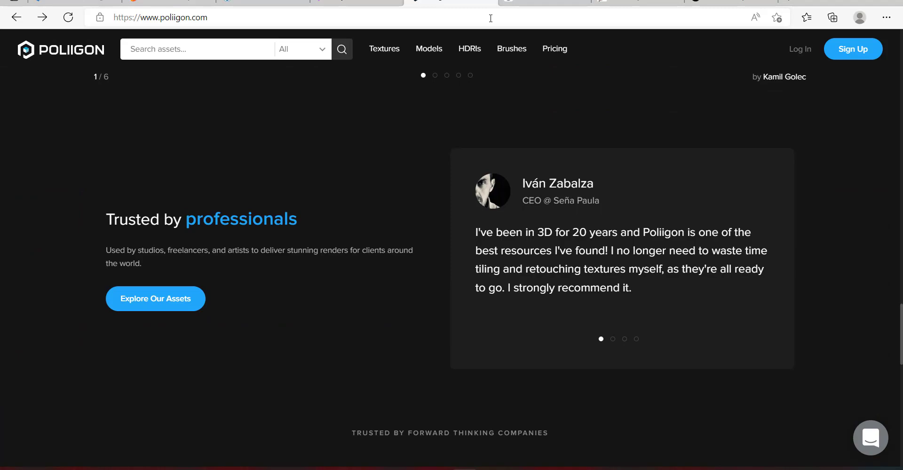
Switch to ambientcg.com and look through its home page sections on PBR materials, displacement and licensing
{"action": "left_click", "coordinate": [542, 5]}
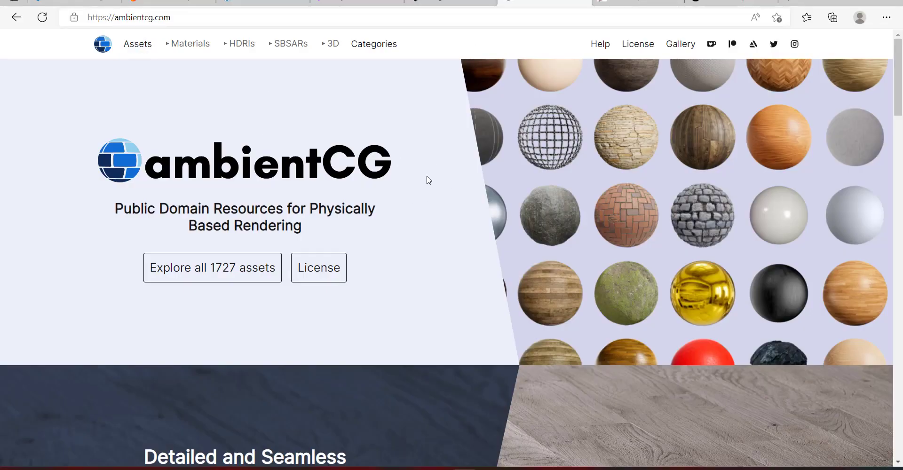
{"action": "scroll", "coordinate": [426, 183], "scroll_direction": "down", "scroll_amount": 8}
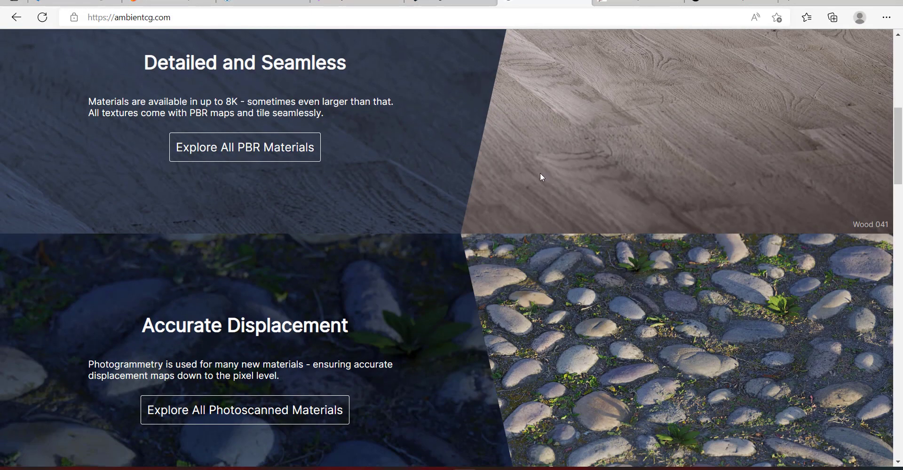
{"action": "scroll", "coordinate": [541, 174], "scroll_direction": "down", "scroll_amount": 20}
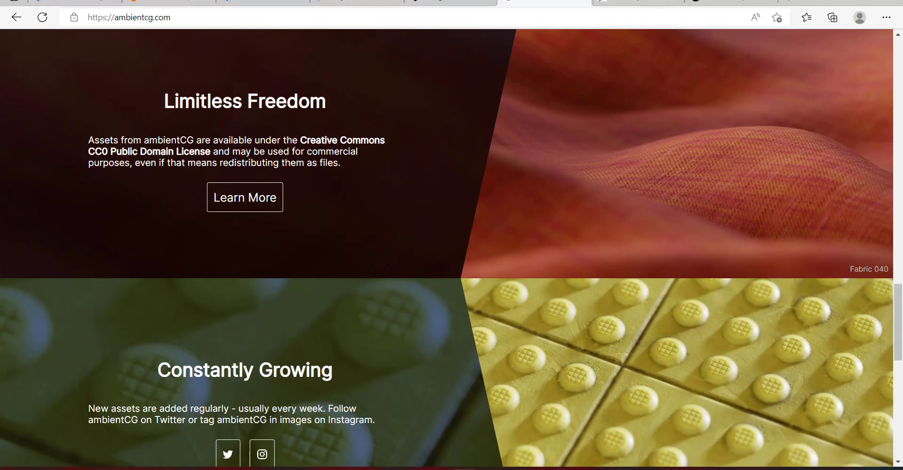
{"action": "scroll", "coordinate": [451, 247], "scroll_direction": "down", "scroll_amount": 5}
Switch to sketchuptextureclub.com and look over its living room 3D models and the site's main sections
{"action": "key", "text": "ctrl+Tab"}
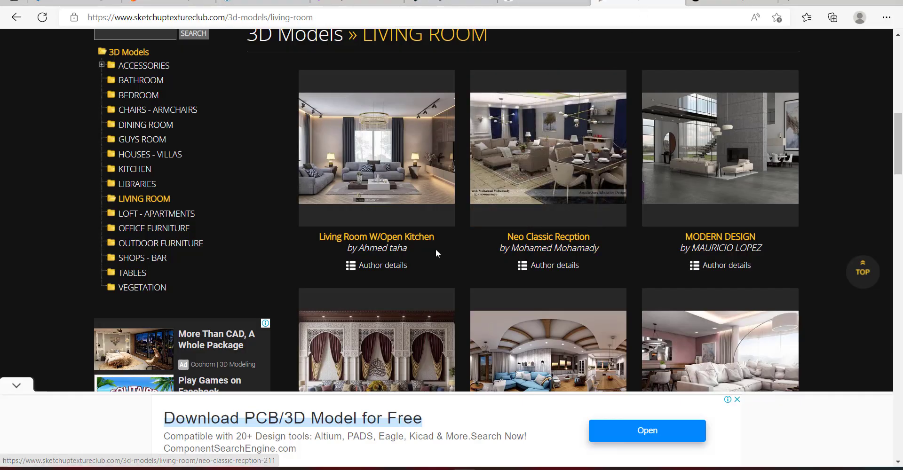
{"action": "scroll", "coordinate": [496, 227], "scroll_direction": "up", "scroll_amount": 1}
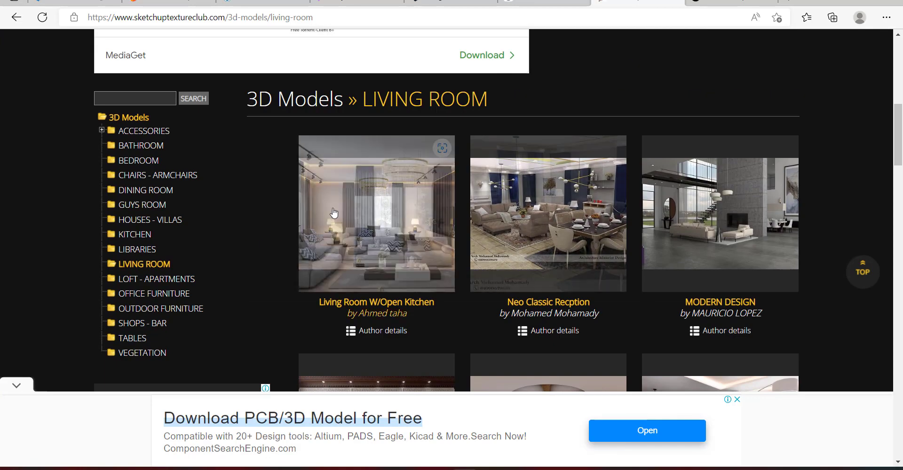
{"action": "scroll", "coordinate": [419, 238], "scroll_direction": "up", "scroll_amount": 7}
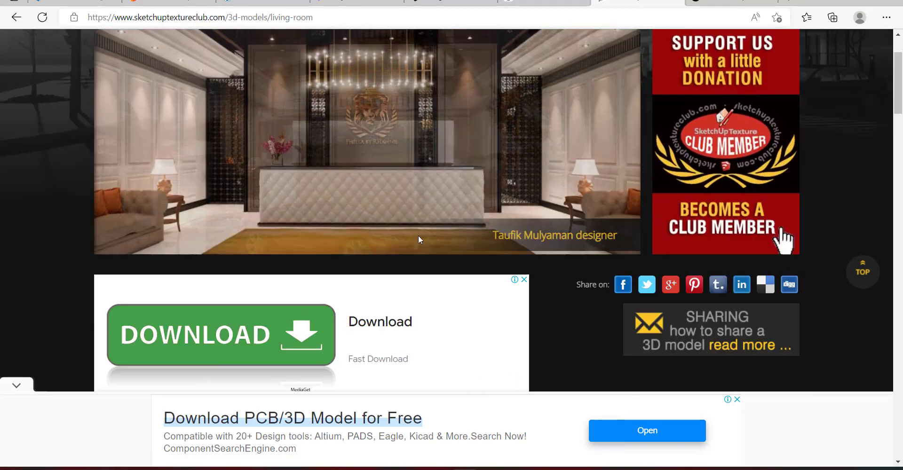
{"action": "scroll", "coordinate": [418, 239], "scroll_direction": "up", "scroll_amount": 2}
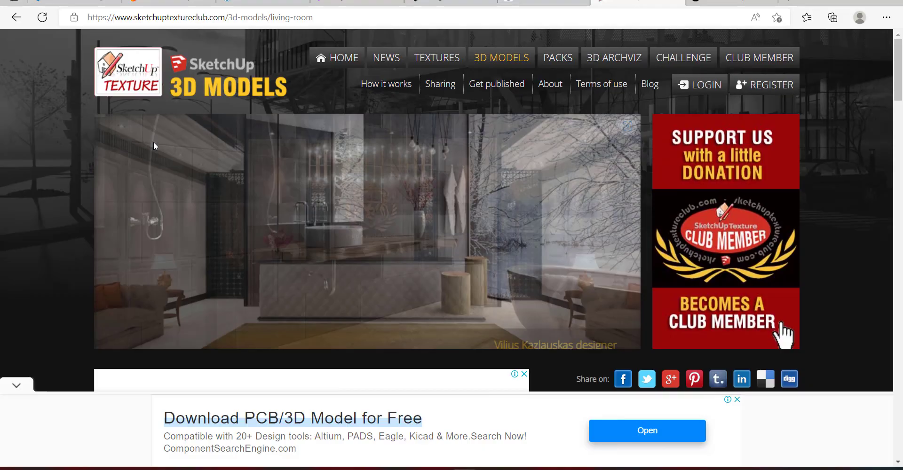
Switch to materialdepot.in and browse its material categories, such as tiles, wallpapers, veneers and marbles
{"action": "key", "text": "ctrl+Tab"}
{"action": "scroll", "coordinate": [206, 191], "scroll_direction": "down", "scroll_amount": 3}
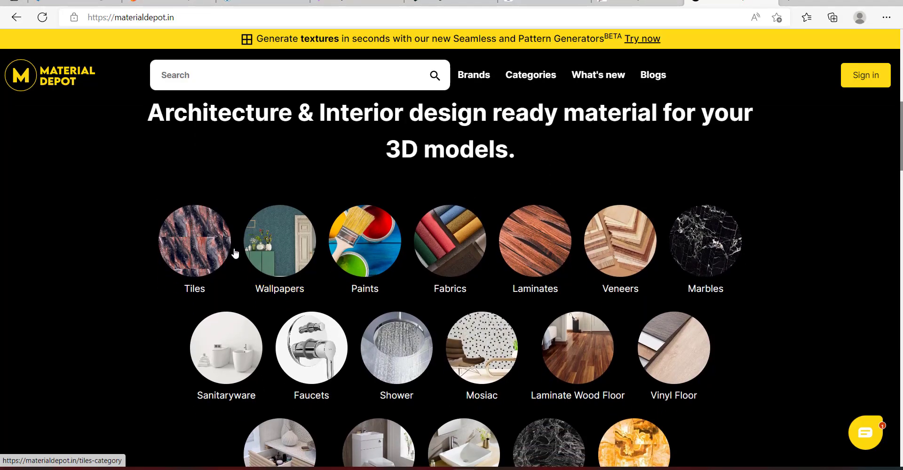
{"action": "scroll", "coordinate": [235, 254], "scroll_direction": "down", "scroll_amount": 8}
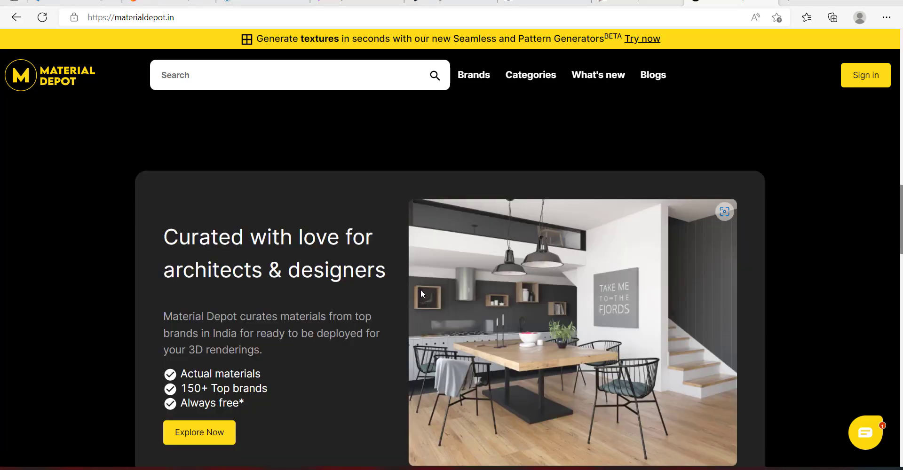
Switch to SketchUp and draw a floor rectangle of about 16' 9" by 29' 11" in an empty area of the model
{"action": "left_click", "coordinate": [818, 469]}
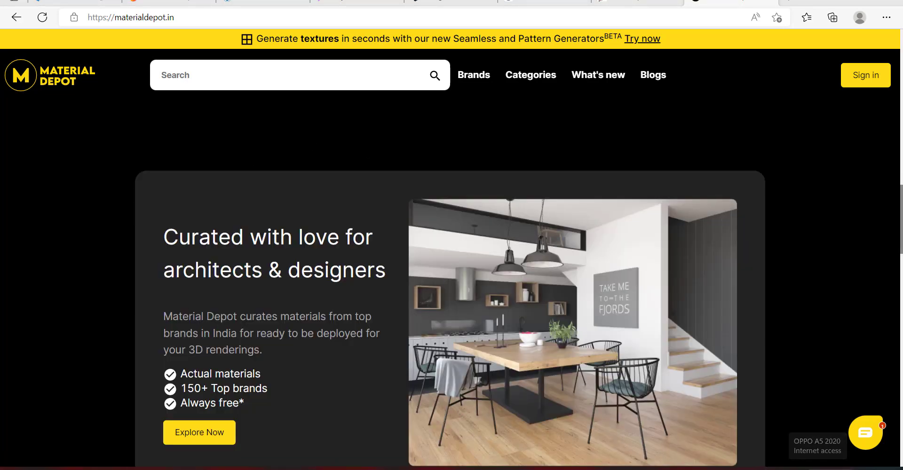
{"action": "left_click", "coordinate": [839, 1]}
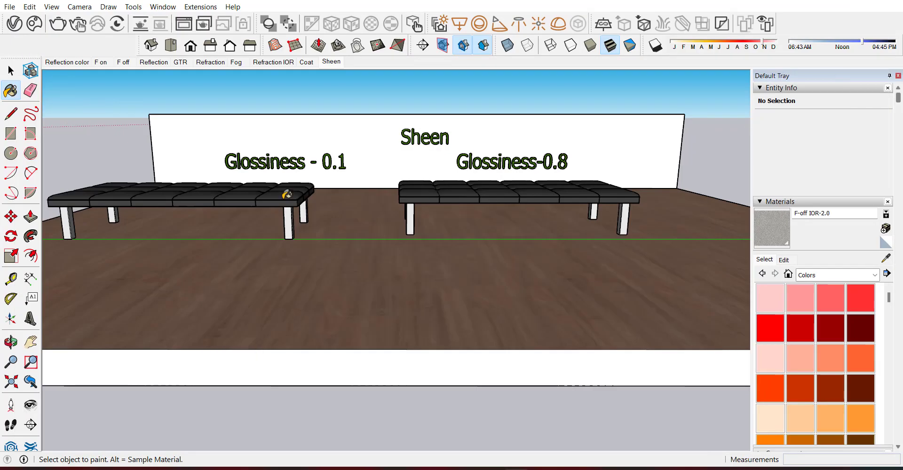
{"action": "left_click", "coordinate": [11, 342]}
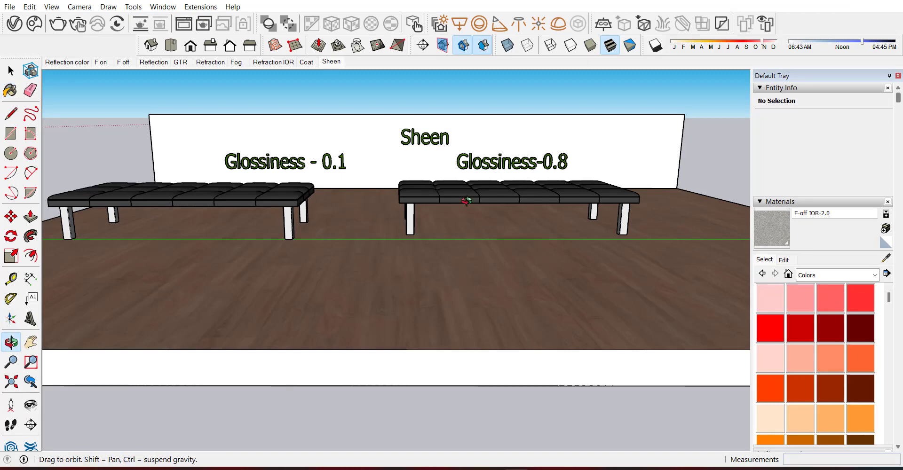
{"action": "left_click_drag", "start_coordinate": [357, 198], "coordinate": [386, 245]}
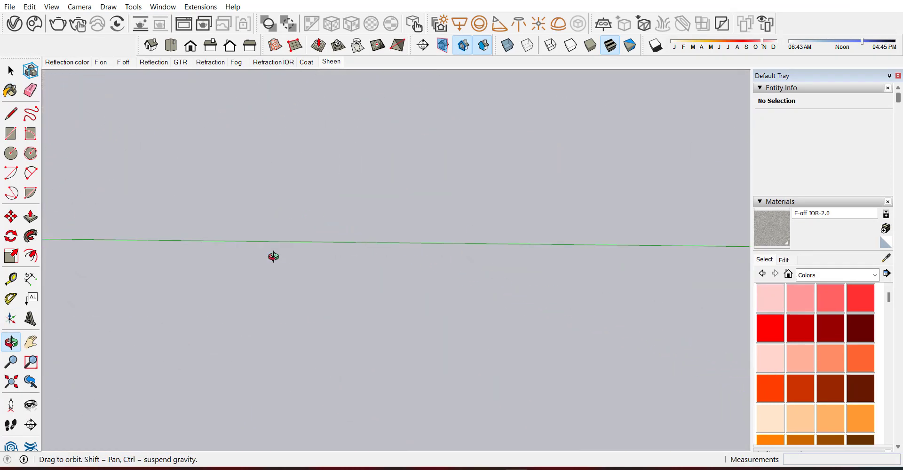
{"action": "left_click", "coordinate": [10, 133]}
{"action": "left_click", "coordinate": [189, 207]}
{"action": "left_click", "coordinate": [595, 330]}
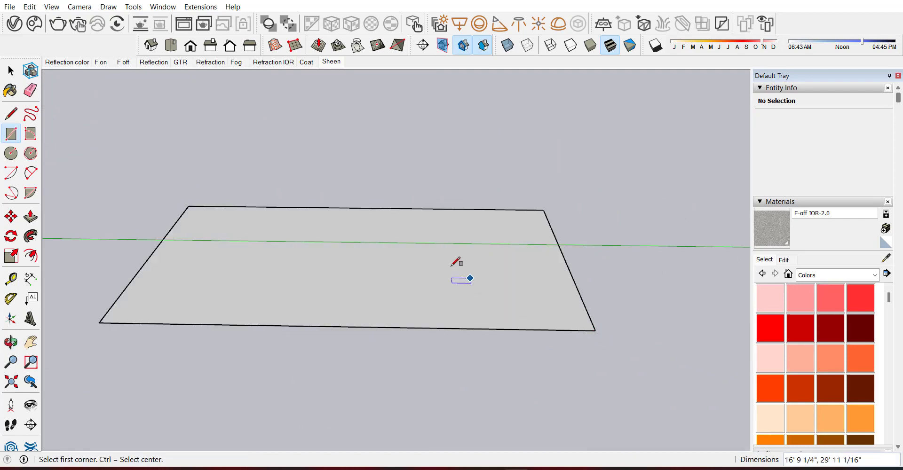
Push/Pull the rectangle upward about 2 feet to form a slab
{"action": "key", "text": "space"}
{"action": "double_click", "coordinate": [450, 274]}
{"action": "key", "text": "p"}
{"action": "left_click", "coordinate": [450, 276]}
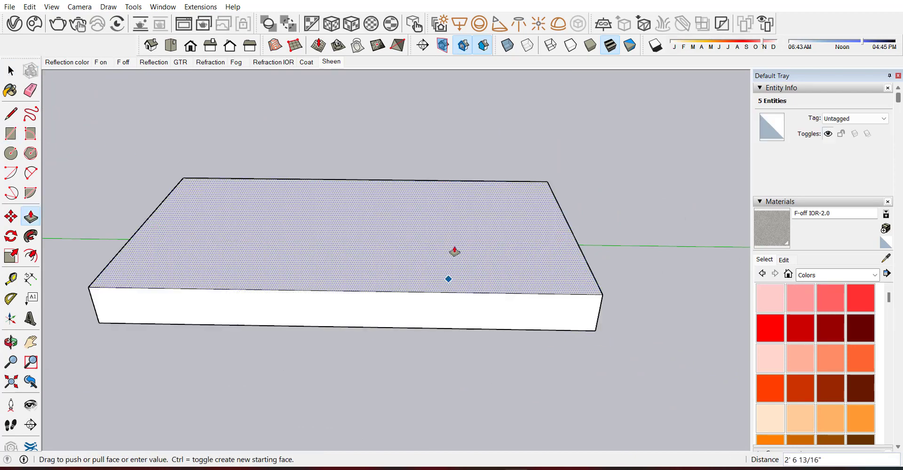
{"action": "left_click", "coordinate": [467, 247]}
Select the whole slab and make it a group
{"action": "key", "text": "space"}
{"action": "triple_click", "coordinate": [489, 289]}
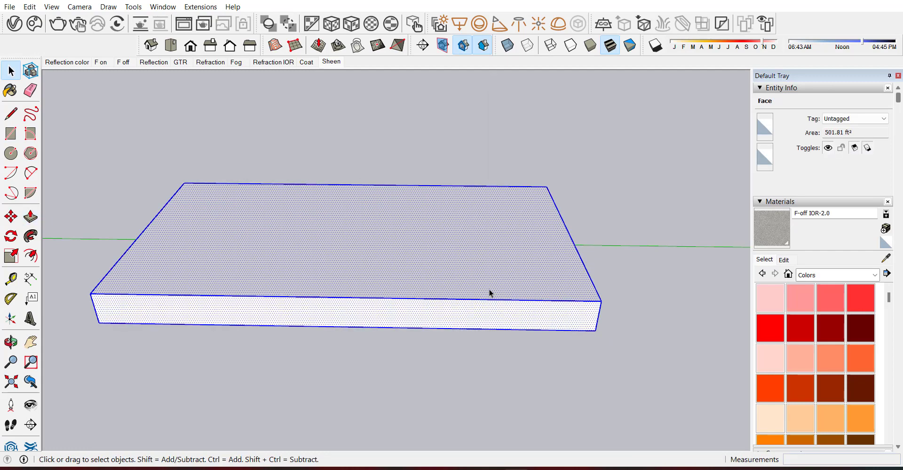
{"action": "right_click", "coordinate": [489, 290]}
{"action": "left_click", "coordinate": [545, 172]}
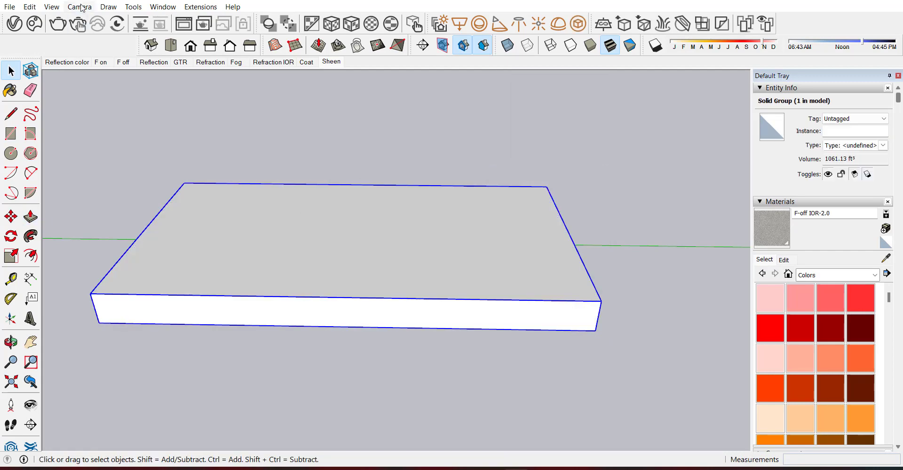
Create a new Generic material in the V-Ray Asset Editor and name it Practice_Floor
{"action": "left_click", "coordinate": [489, 27]}
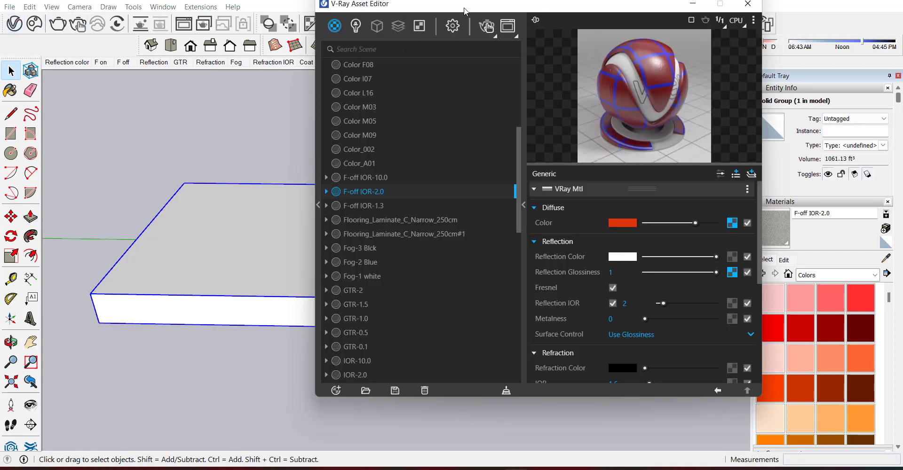
{"action": "left_click_drag", "start_coordinate": [458, 1], "coordinate": [449, 19]}
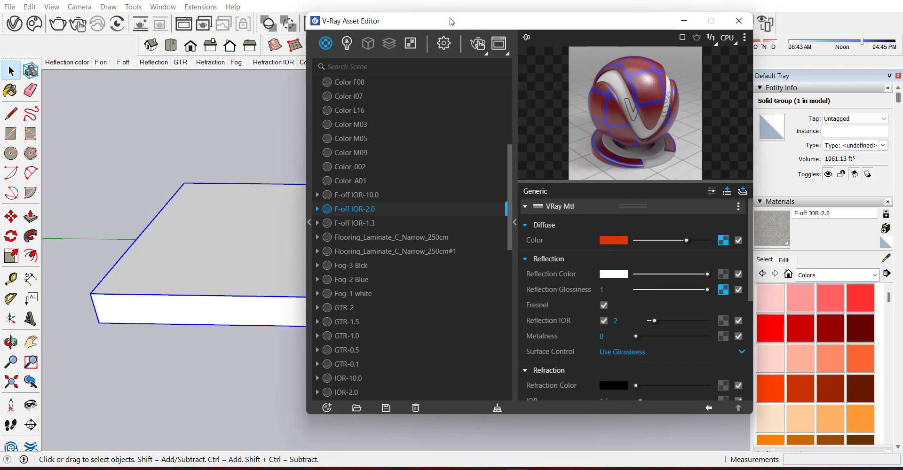
{"action": "left_click", "coordinate": [325, 45]}
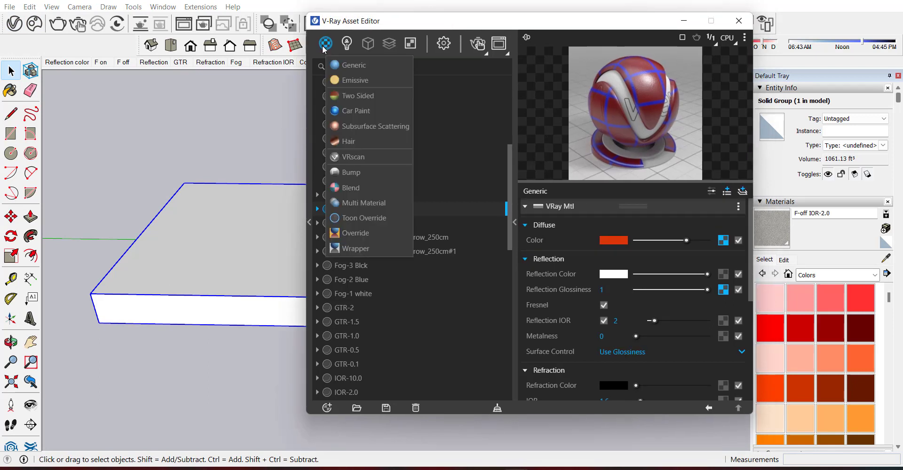
{"action": "left_click", "coordinate": [348, 65]}
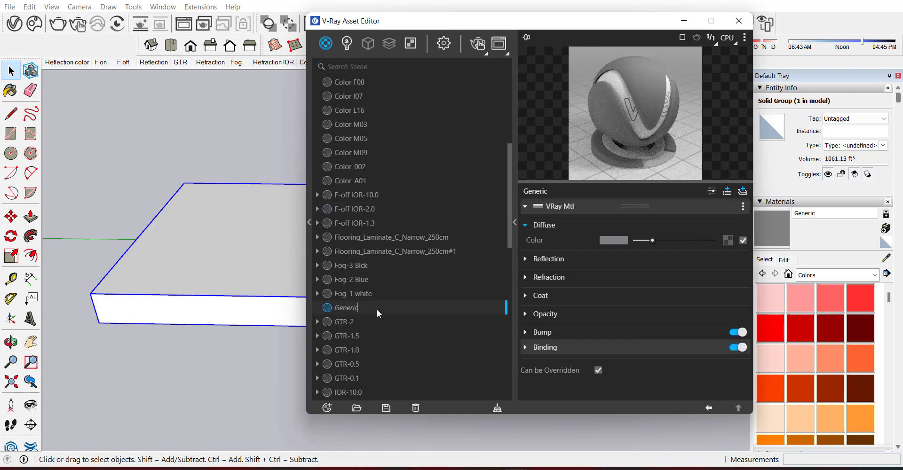
{"action": "key", "text": "BackSpace"}
{"action": "key", "text": "BackSpace"}
{"action": "key", "text": "BackSpace"}
{"action": "key", "text": "BackSpace"}
{"action": "type", "text": "Practice_Floor"}
{"action": "key", "text": "Return"}
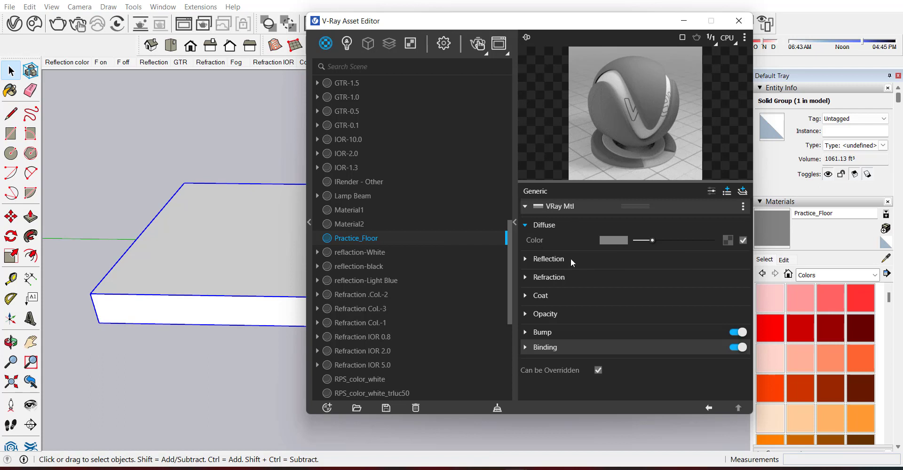
Examine the Reflection and Refraction settings of the Practice_Floor material and collapse them again
{"action": "left_click", "coordinate": [545, 261]}
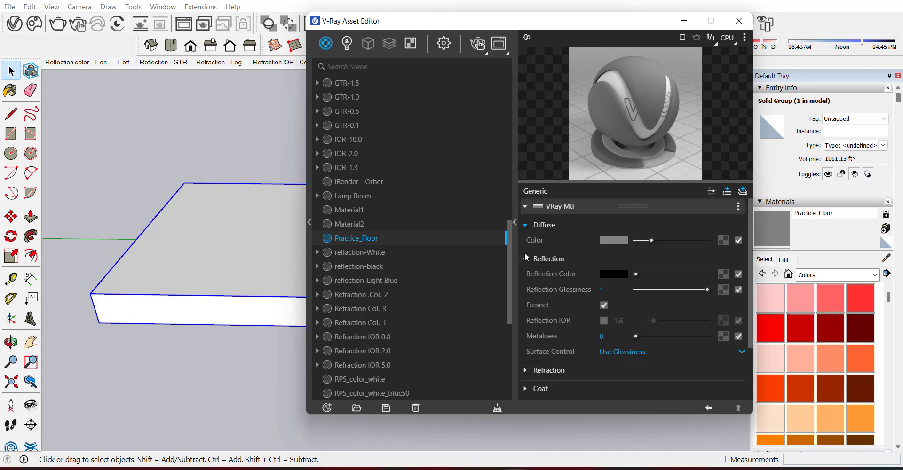
{"action": "left_click", "coordinate": [526, 260]}
{"action": "left_click", "coordinate": [529, 258]}
{"action": "left_click", "coordinate": [528, 261]}
{"action": "left_click", "coordinate": [539, 278]}
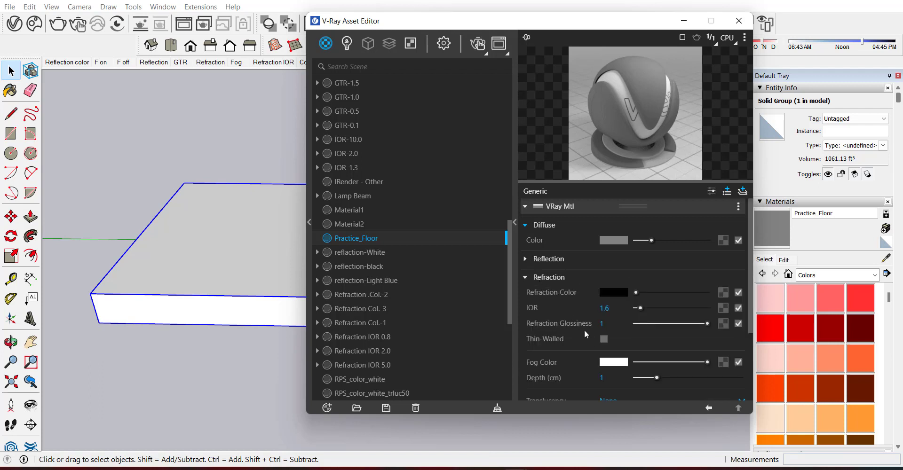
{"action": "left_click", "coordinate": [544, 278]}
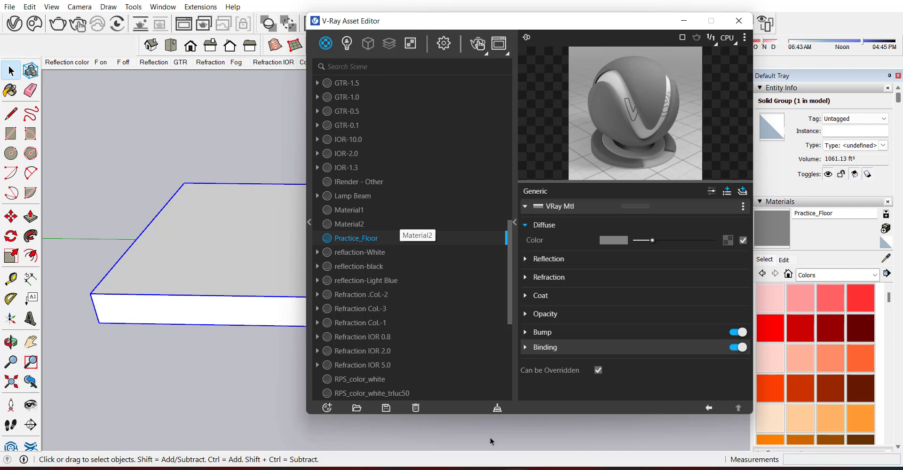
Review the Marble062 texture maps in the 3K folder in File Explorer, and return to the V-Ray Asset Editor
{"action": "mouse_move", "coordinate": [490, 469]}
{"action": "left_click", "coordinate": [564, 429]}
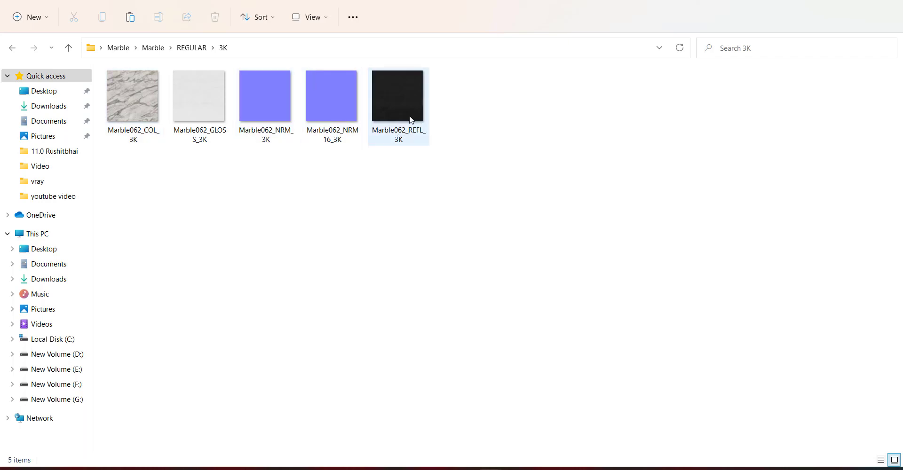
{"action": "mouse_move", "coordinate": [515, 465]}
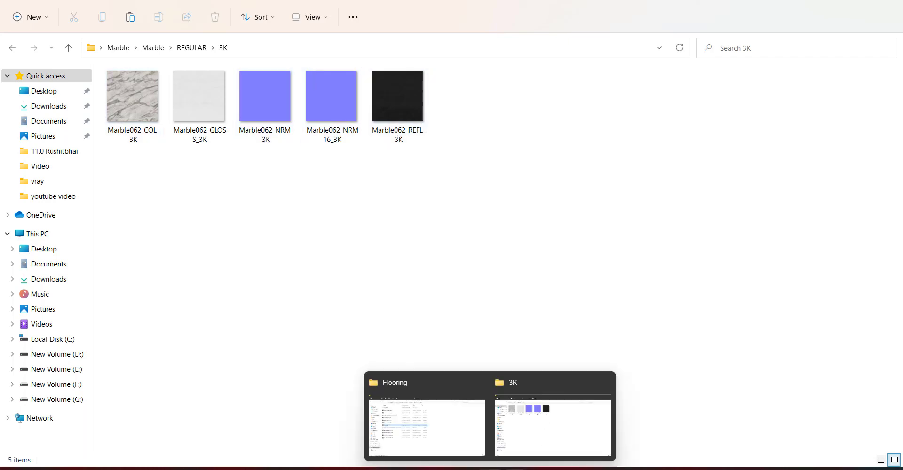
{"action": "left_click", "coordinate": [554, 427]}
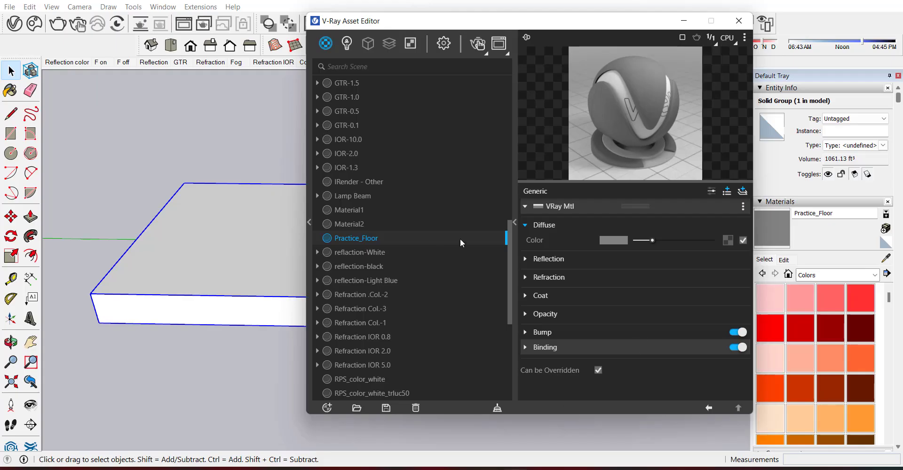
Assign the bitmap Marble062_COL_3K from the Marble/Marble/REGULAR/3K folder to the Practice_Floor diffuse color, and return to the material settings
{"action": "left_click", "coordinate": [727, 240]}
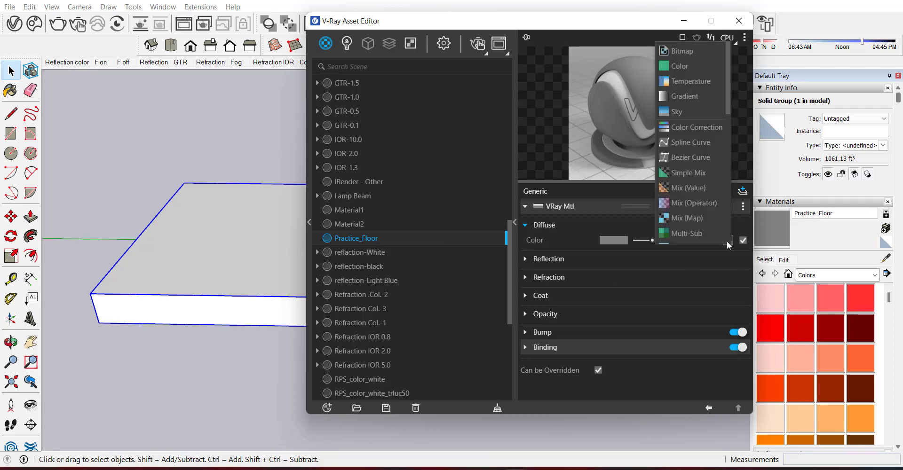
{"action": "left_click", "coordinate": [691, 56]}
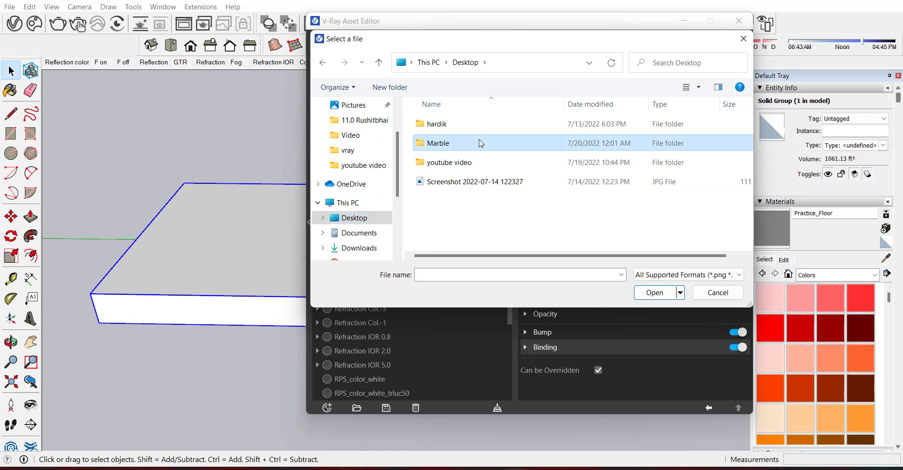
{"action": "double_click", "coordinate": [479, 141]}
{"action": "double_click", "coordinate": [476, 126]}
{"action": "double_click", "coordinate": [480, 144]}
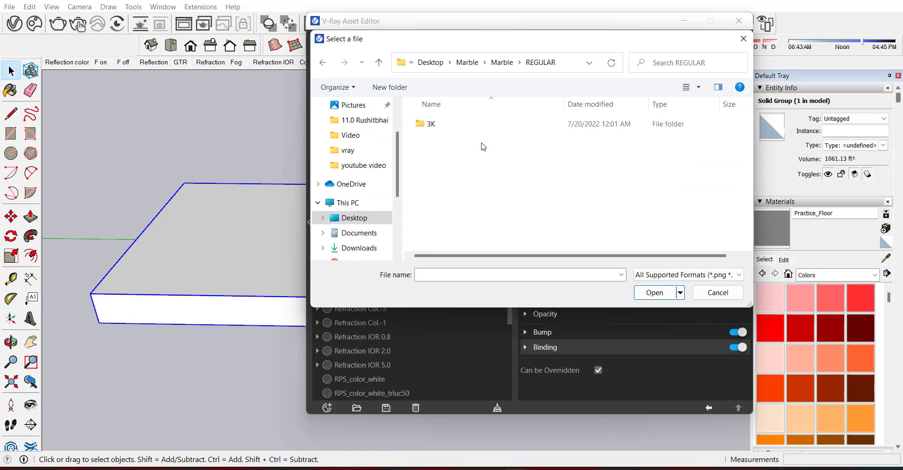
{"action": "double_click", "coordinate": [449, 126]}
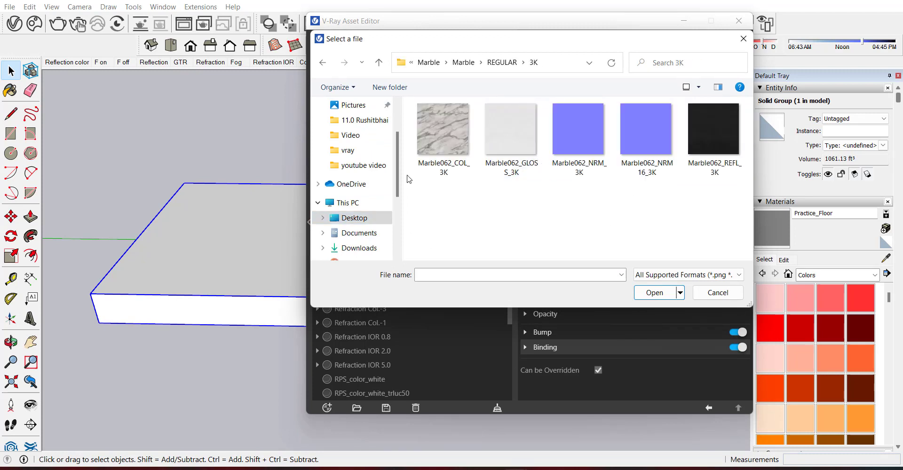
{"action": "left_click", "coordinate": [432, 165]}
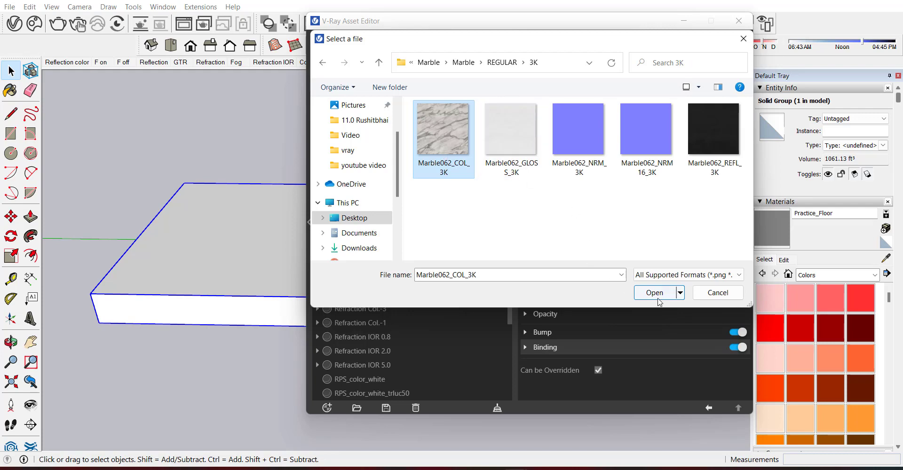
{"action": "left_click", "coordinate": [652, 293]}
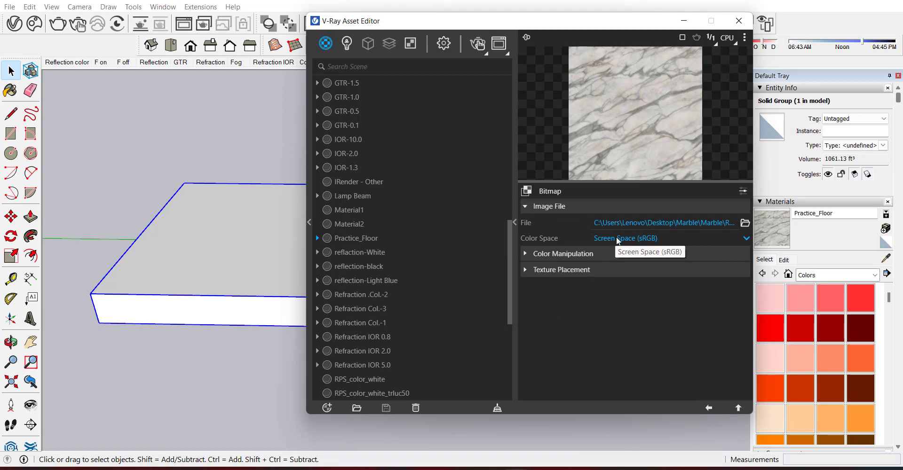
{"action": "left_click", "coordinate": [709, 408]}
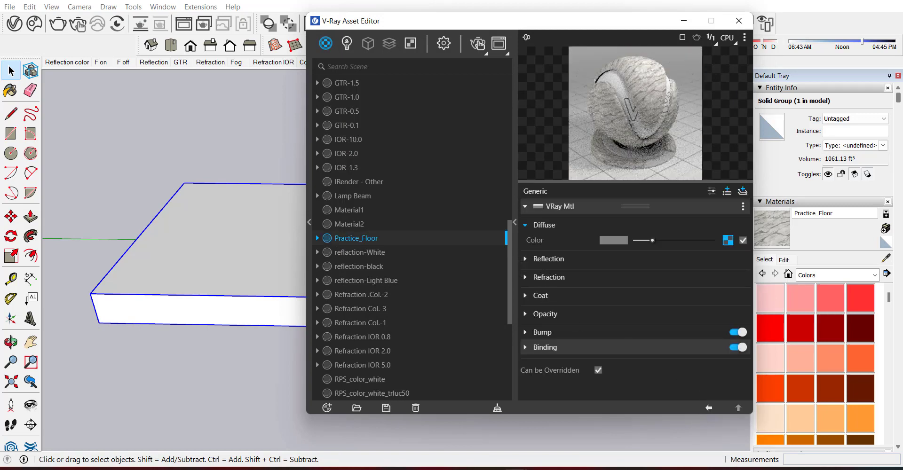
Assign the bitmap Marble062_GLOSS_3K from the 3K folder to the Practice_Floor reflection glossiness, and return to the material settings
{"action": "mouse_move", "coordinate": [490, 468]}
{"action": "left_click", "coordinate": [560, 438]}
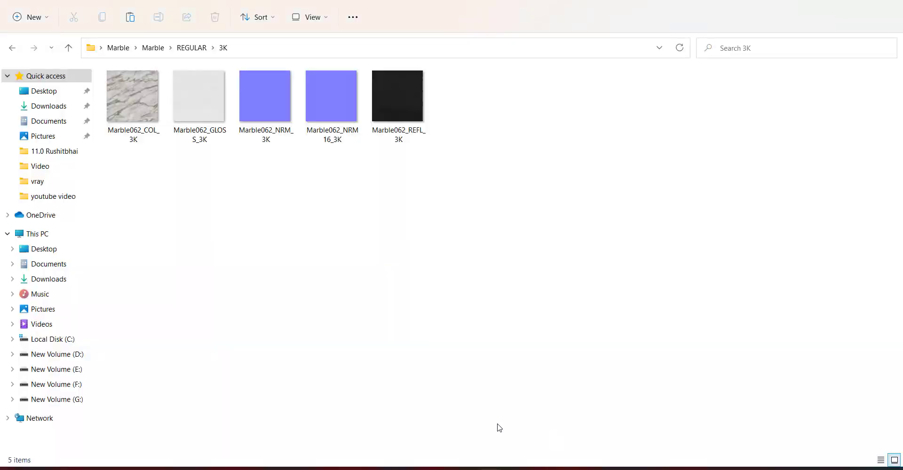
{"action": "key", "text": "alt+Tab"}
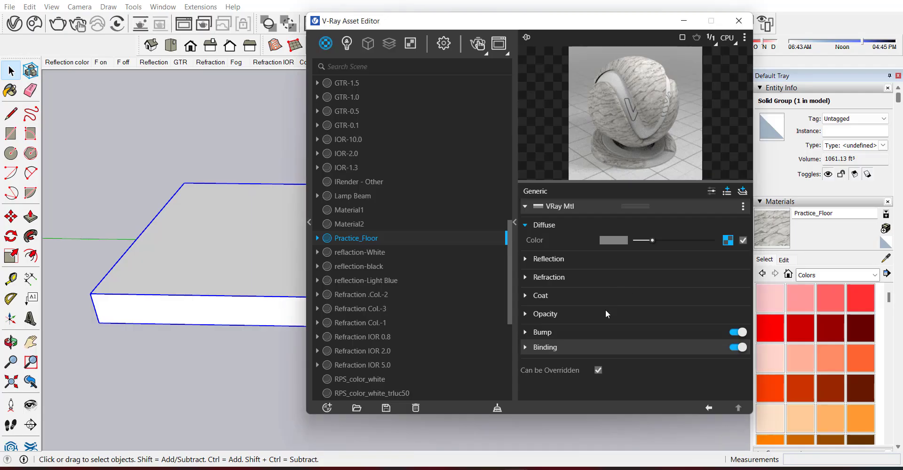
{"action": "left_click", "coordinate": [549, 259]}
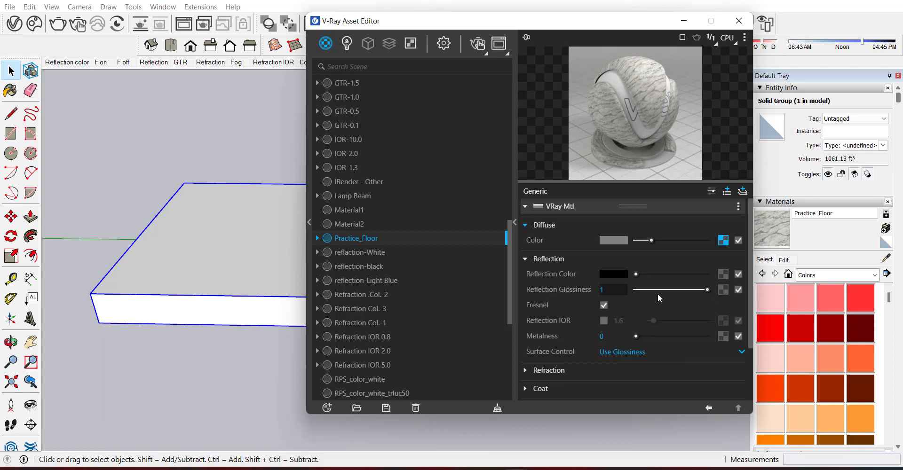
{"action": "left_click", "coordinate": [722, 290]}
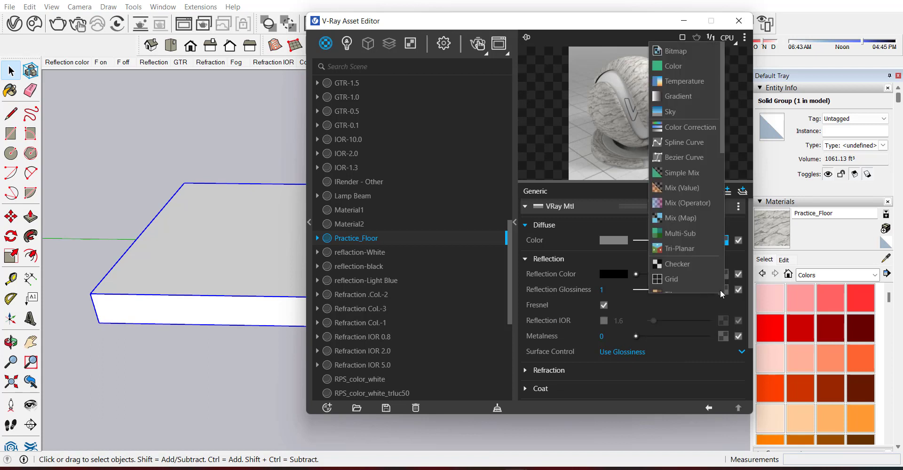
{"action": "left_click", "coordinate": [690, 51]}
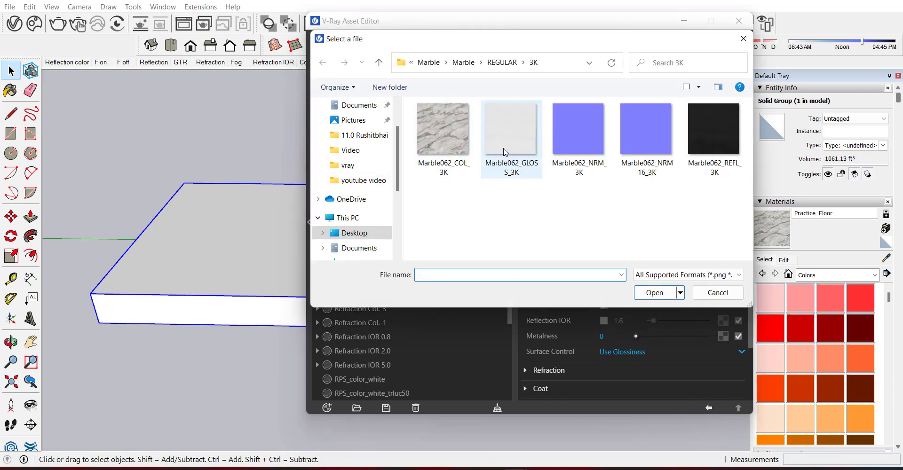
{"action": "left_click", "coordinate": [505, 151]}
{"action": "double_click", "coordinate": [504, 150]}
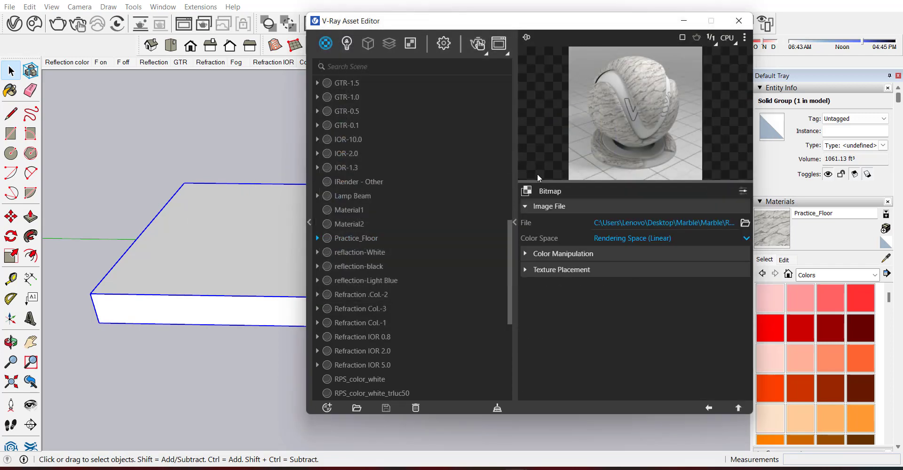
{"action": "left_click", "coordinate": [709, 407]}
Set the Practice_Floor bump mode to Normal Map and assign the bitmap Marble062_NRM_3K to it
{"action": "scroll", "coordinate": [591, 311], "scroll_direction": "down", "scroll_amount": 3}
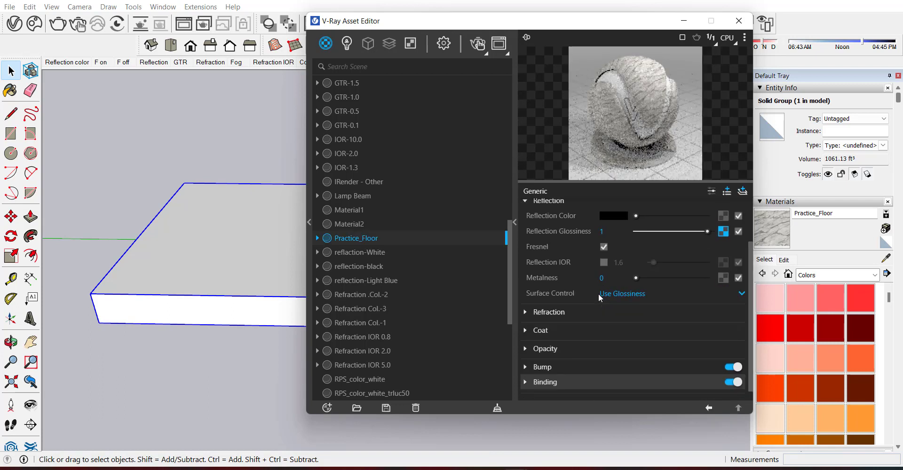
{"action": "left_click", "coordinate": [536, 367]}
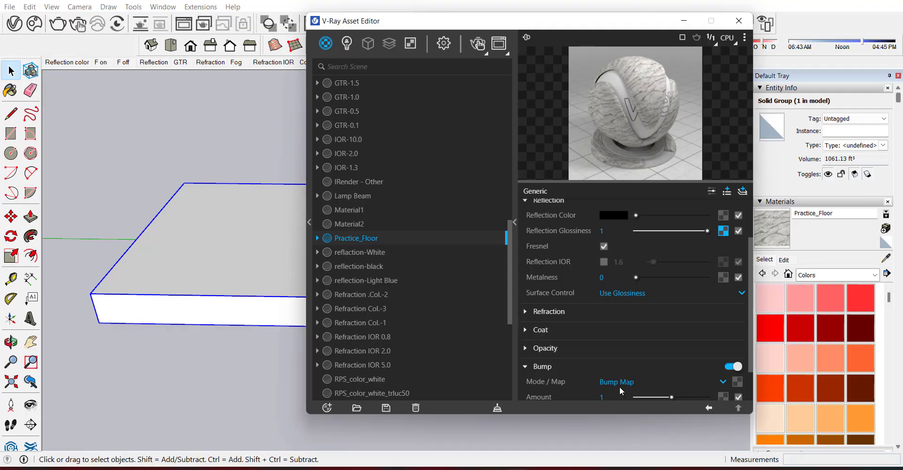
{"action": "left_click", "coordinate": [633, 381]}
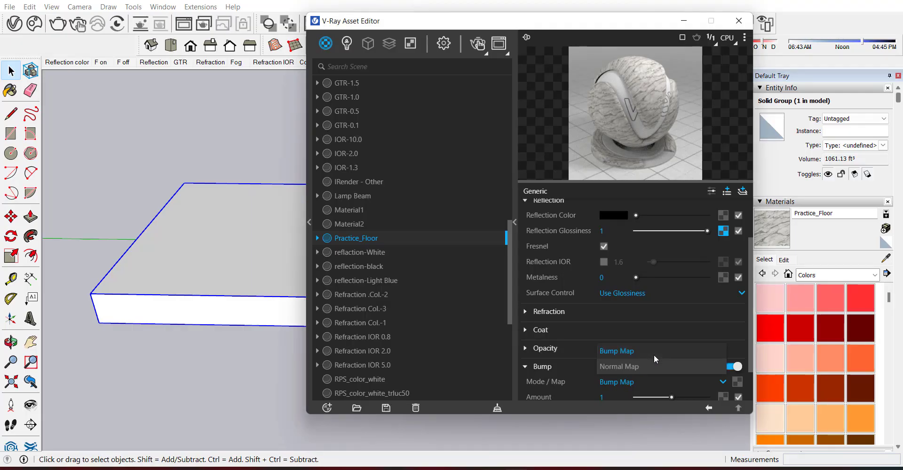
{"action": "left_click", "coordinate": [650, 367]}
{"action": "scroll", "coordinate": [667, 369], "scroll_direction": "down", "scroll_amount": 1}
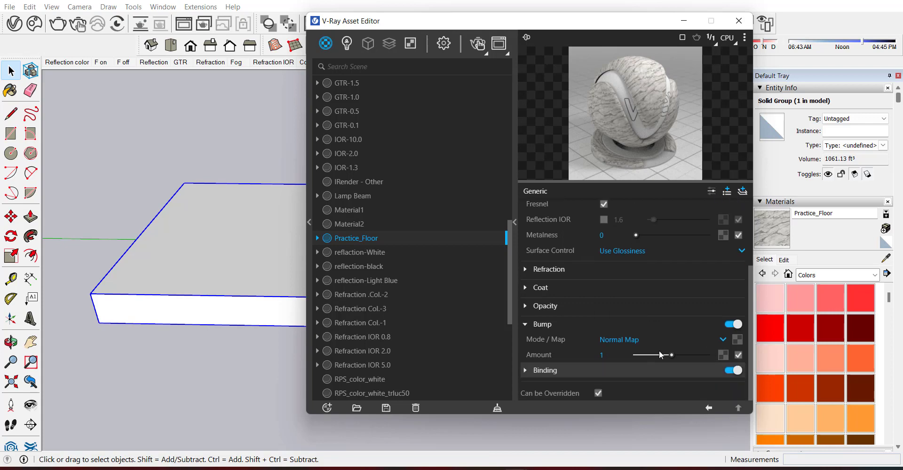
{"action": "left_click", "coordinate": [736, 344]}
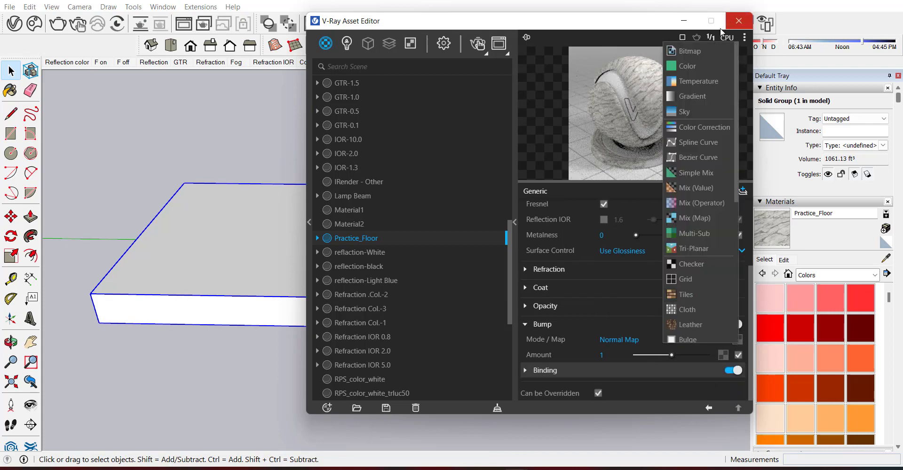
{"action": "left_click", "coordinate": [706, 46]}
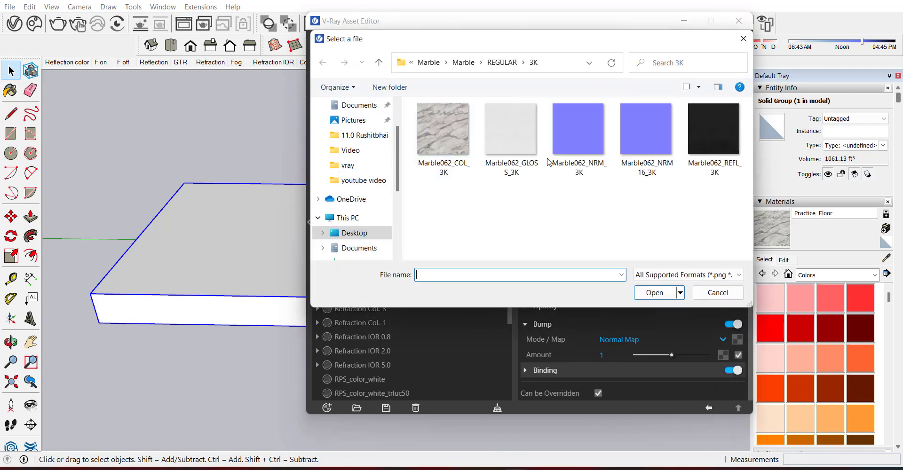
{"action": "left_click", "coordinate": [593, 158]}
{"action": "double_click", "coordinate": [593, 155]}
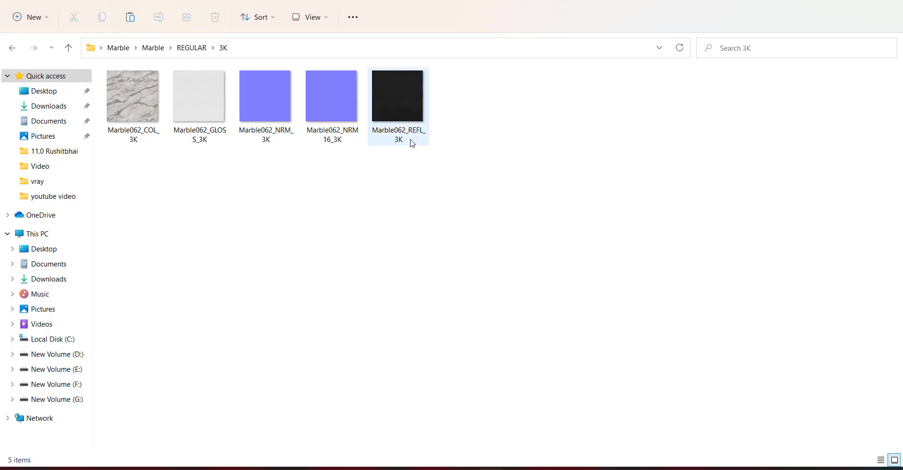
Assign the bitmap Marble062_REFL_3K to the Practice_Floor reflection color, and return to the material settings
{"action": "left_click", "coordinate": [411, 140]}
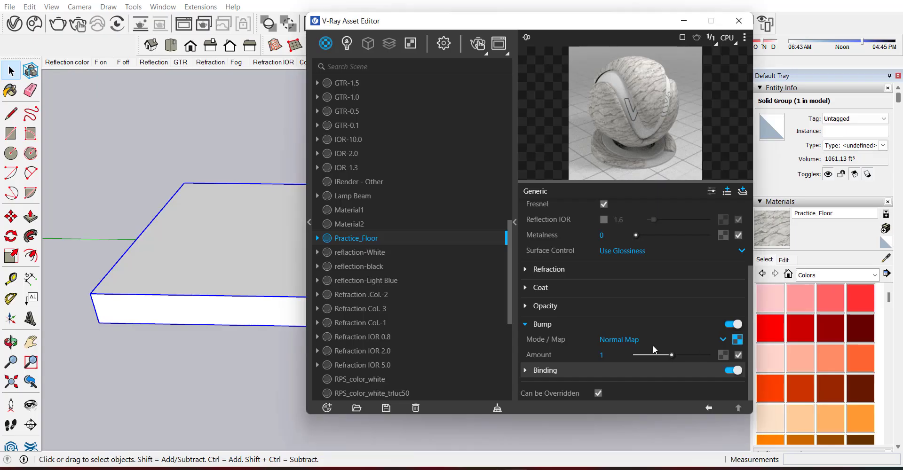
{"action": "scroll", "coordinate": [649, 325], "scroll_direction": "up", "scroll_amount": 5}
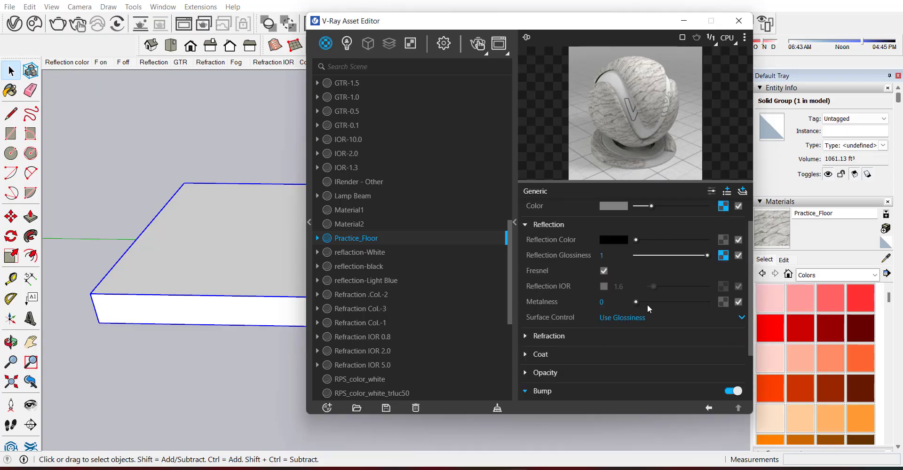
{"action": "left_click", "coordinate": [723, 274]}
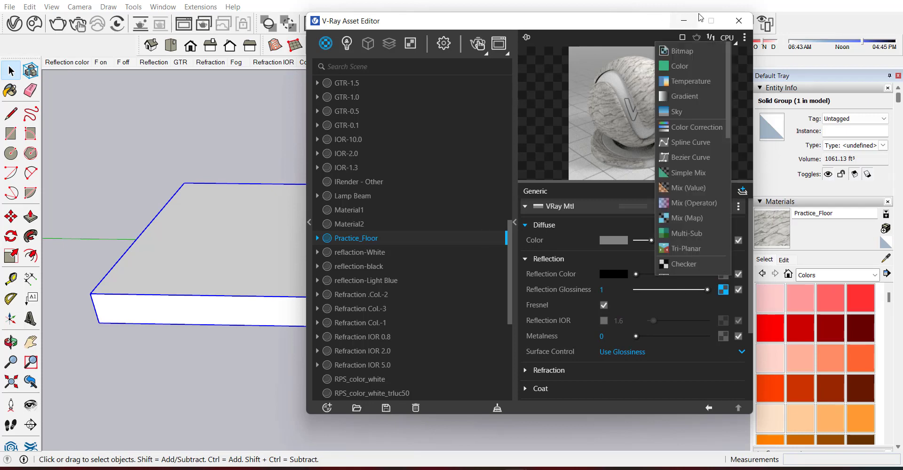
{"action": "left_click", "coordinate": [402, 117]}
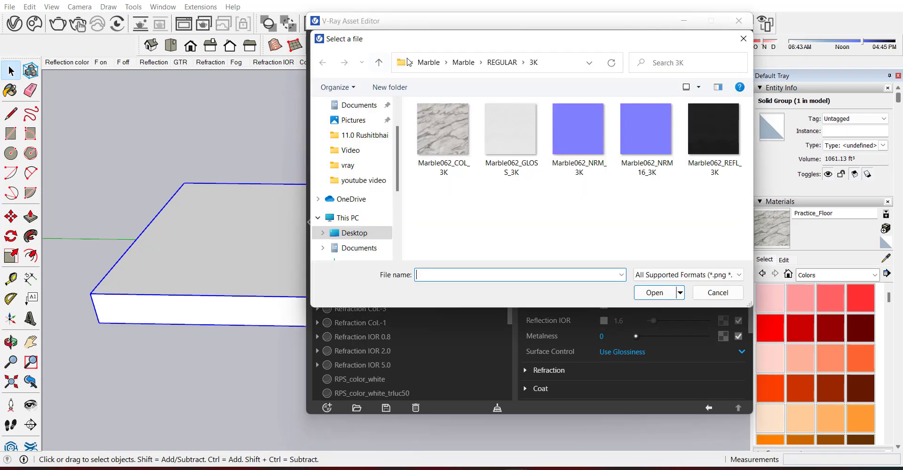
{"action": "left_click", "coordinate": [694, 155]}
{"action": "double_click", "coordinate": [694, 155]}
{"action": "left_click", "coordinate": [708, 408]}
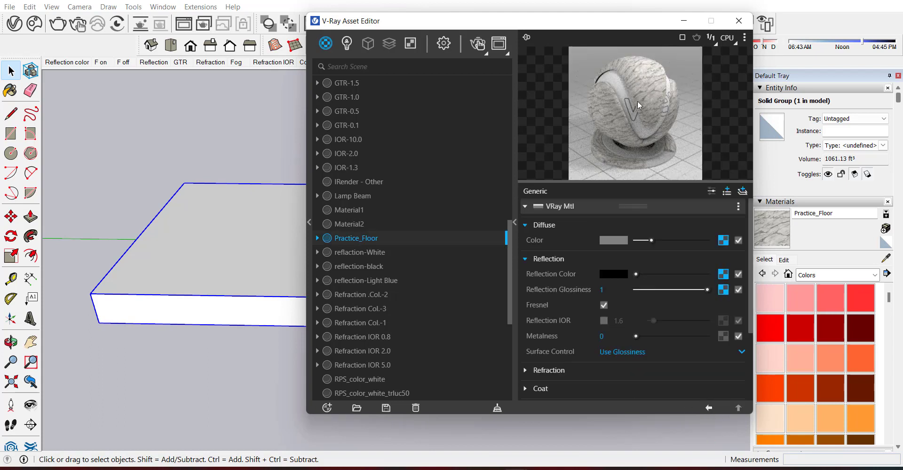
Paint the slab group with Practice_Floor and set the material's texture size to 8'
{"action": "left_click", "coordinate": [742, 192]}
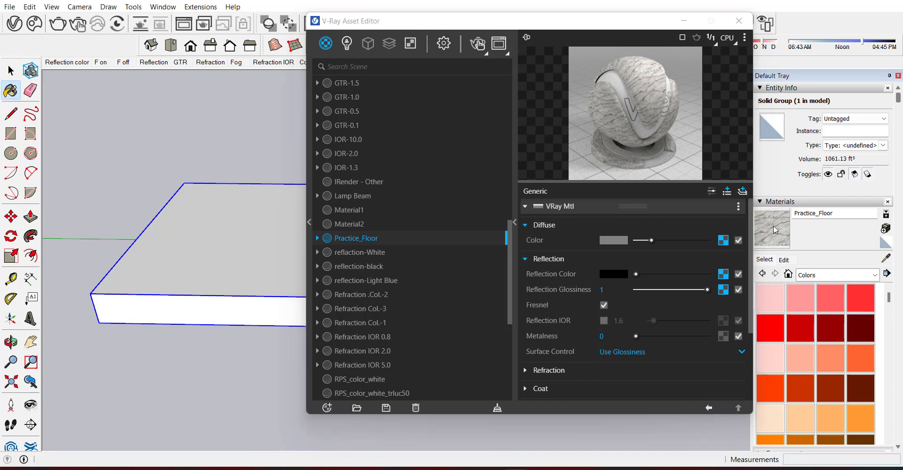
{"action": "left_click", "coordinate": [249, 254]}
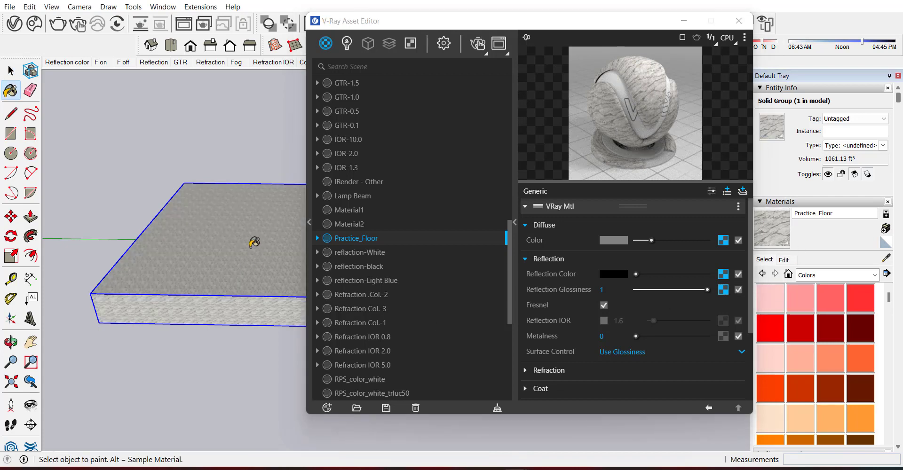
{"action": "scroll", "coordinate": [256, 244], "scroll_direction": "up", "scroll_amount": 4}
{"action": "scroll", "coordinate": [264, 245], "scroll_direction": "up", "scroll_amount": 2}
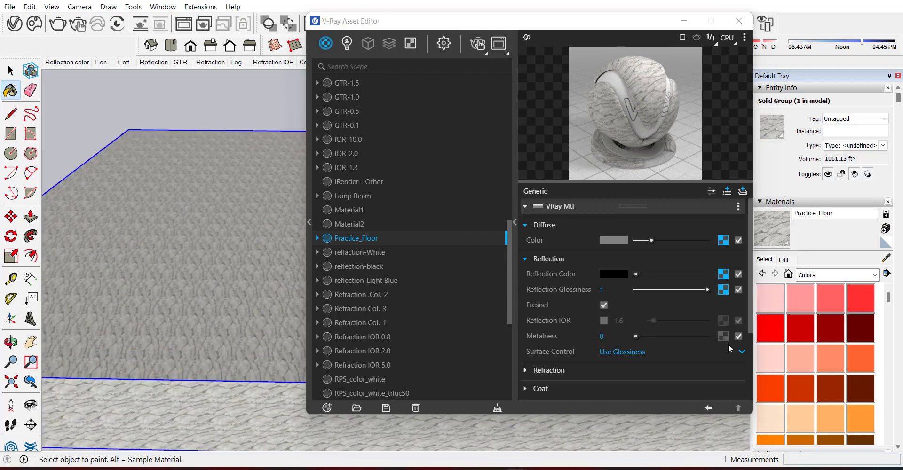
{"action": "left_click", "coordinate": [784, 260]}
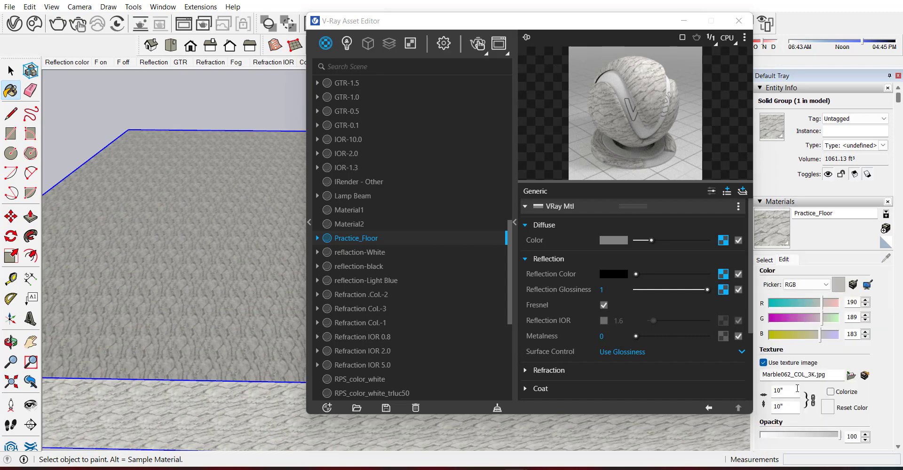
{"action": "double_click", "coordinate": [778, 391]}
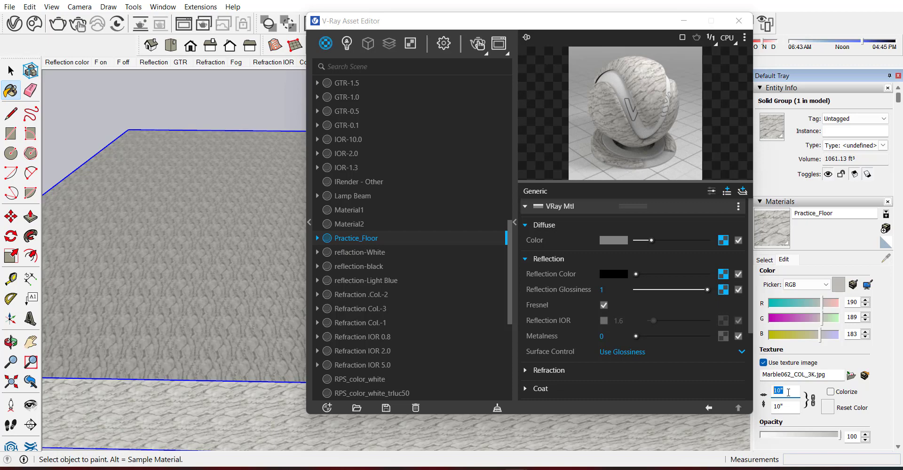
{"action": "type", "text": "8'"}
{"action": "key", "text": "Return"}
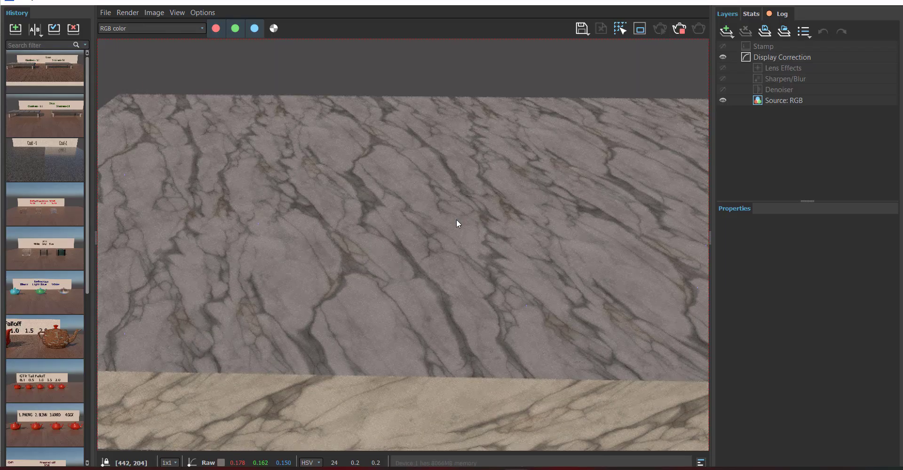
Raise the Practice_Floor reflection color to white, enable Reflection IOR, and inspect the rendered slab in the V-Ray Frame Buffer
{"action": "scroll", "coordinate": [329, 224], "scroll_direction": "down", "scroll_amount": 3}
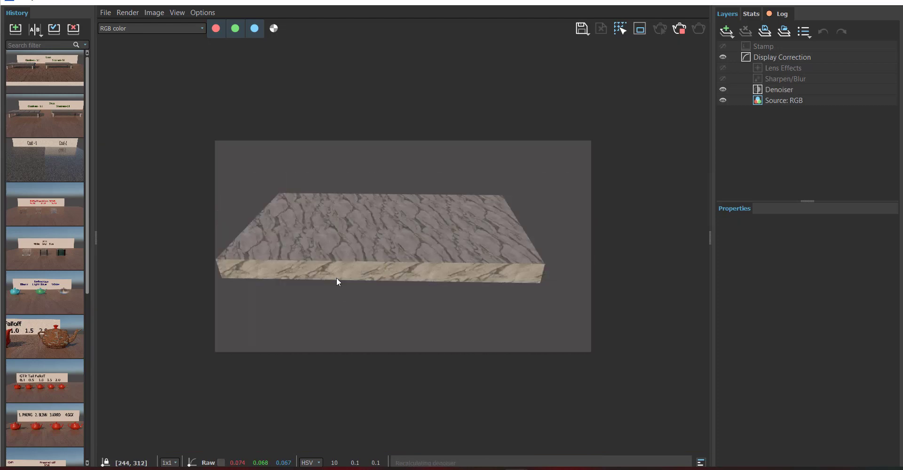
{"action": "left_click_drag", "start_coordinate": [691, 274], "coordinate": [727, 281]}
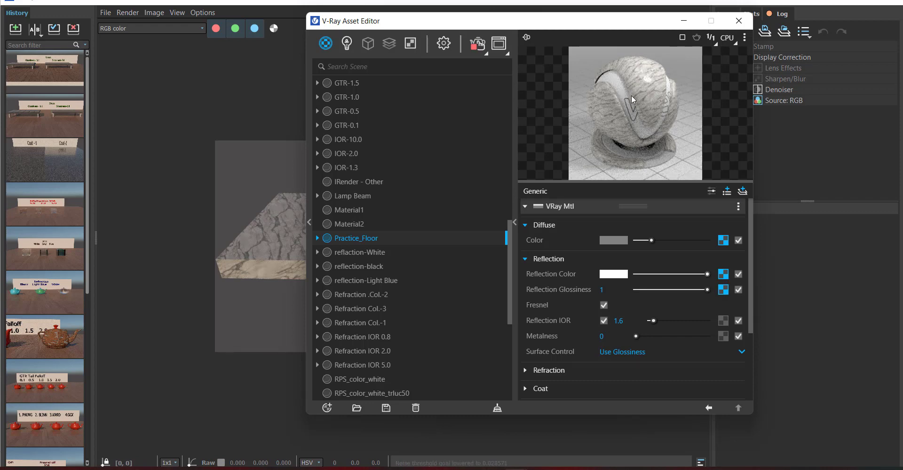
{"action": "mouse_move", "coordinate": [498, 463]}
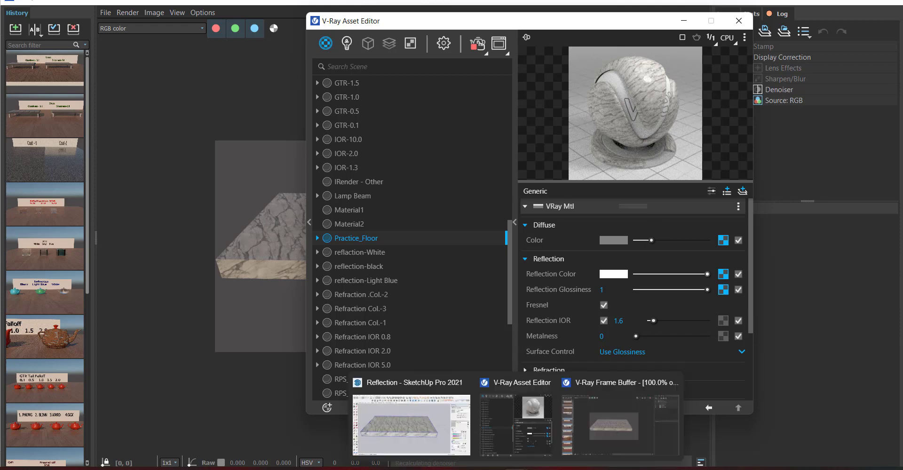
{"action": "left_click", "coordinate": [600, 425]}
{"action": "scroll", "coordinate": [437, 281], "scroll_direction": "up", "scroll_amount": 3}
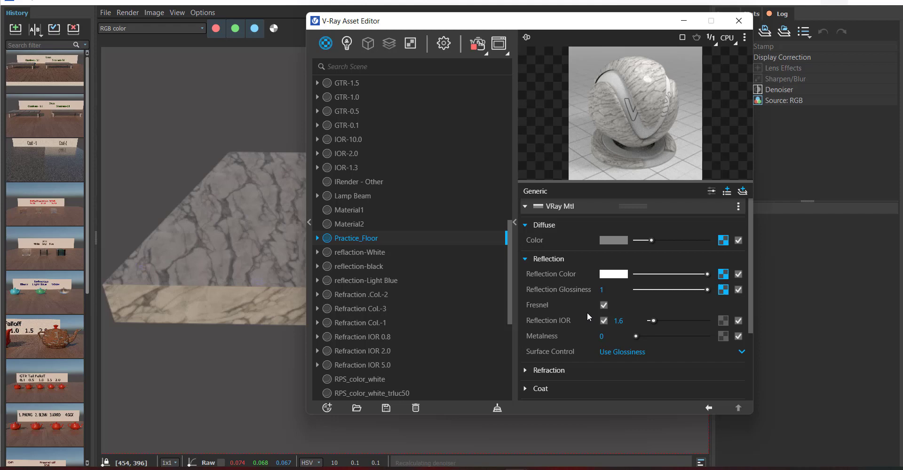
Stop the interactive render and close the V-Ray Asset Editor and the Frame Buffer
{"action": "left_click", "coordinate": [476, 47]}
{"action": "left_click", "coordinate": [737, 21]}
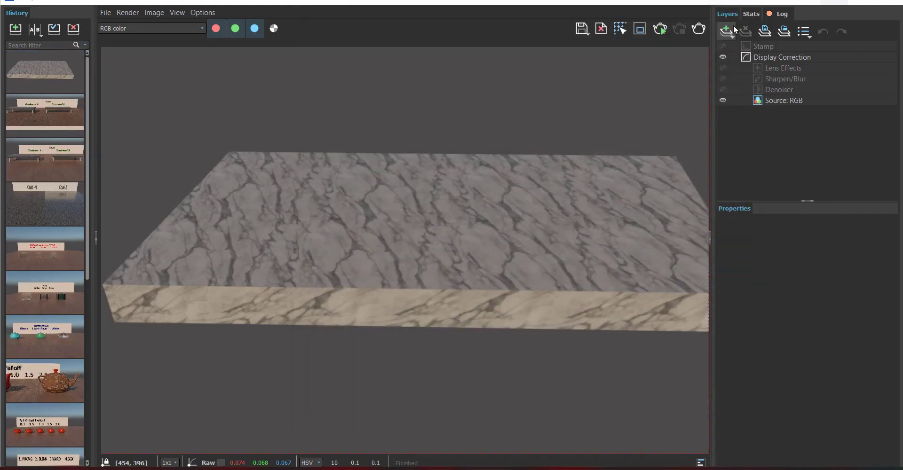
{"action": "left_click", "coordinate": [890, 3]}
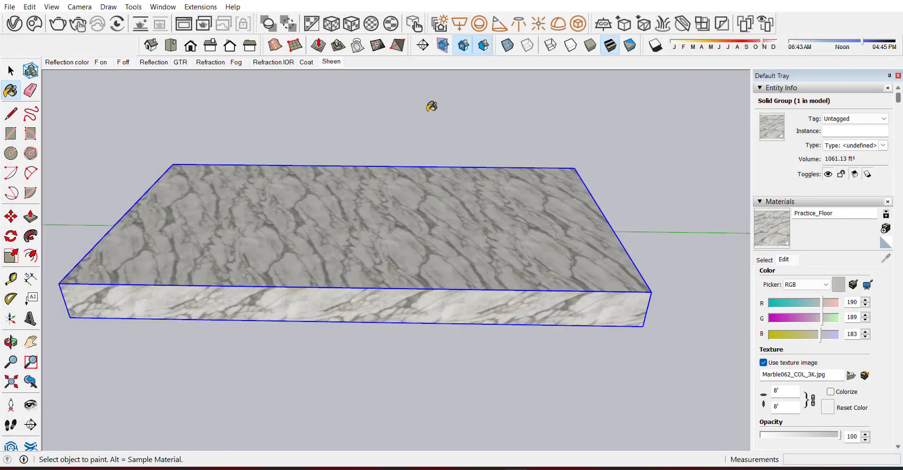
Review the Marble062 map files in File Explorer once more and return to SketchUp
{"action": "key", "text": "alt+Tab"}
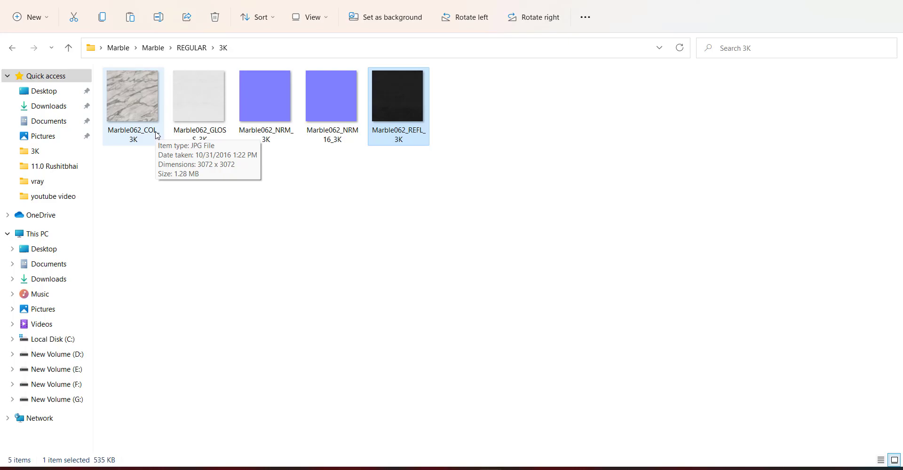
{"action": "left_click", "coordinate": [520, 468]}
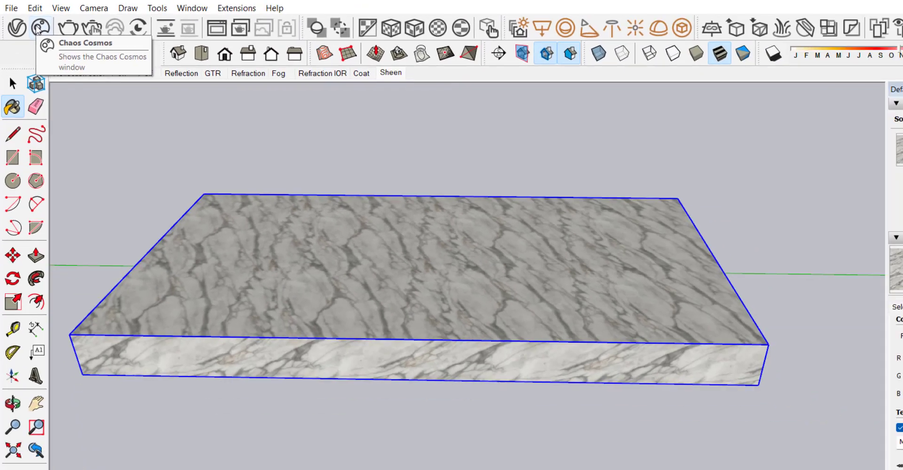
Open the Chaos Cosmos Browser, enlarge its window, and look through the categories and recently added assets on its home page
{"action": "left_click", "coordinate": [70, 53]}
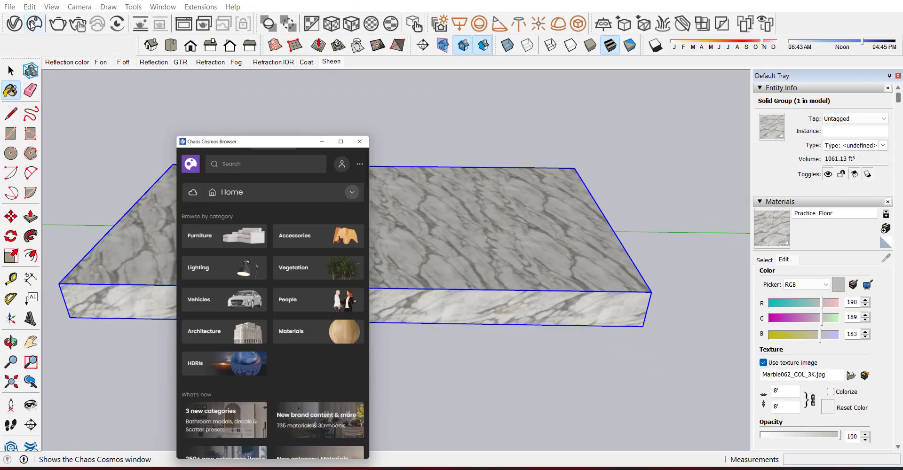
{"action": "left_click_drag", "start_coordinate": [153, 4], "coordinate": [213, 4]}
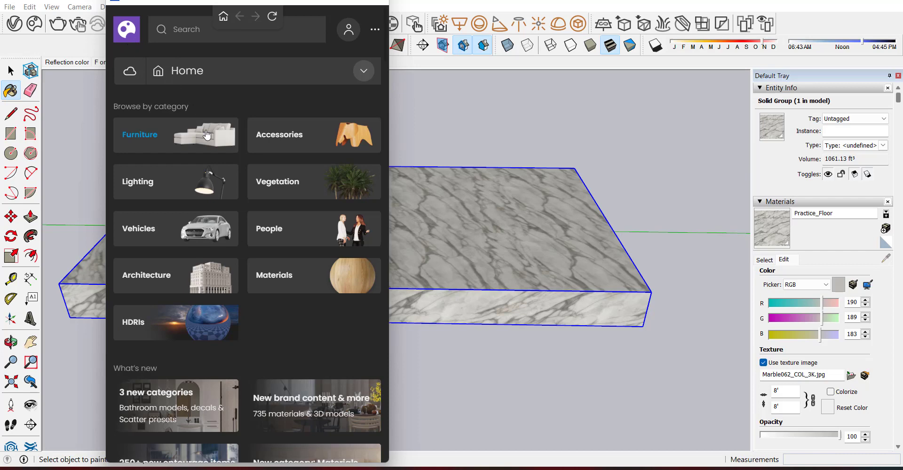
{"action": "scroll", "coordinate": [215, 156], "scroll_direction": "down", "scroll_amount": 2}
{"action": "scroll", "coordinate": [216, 156], "scroll_direction": "down", "scroll_amount": 8}
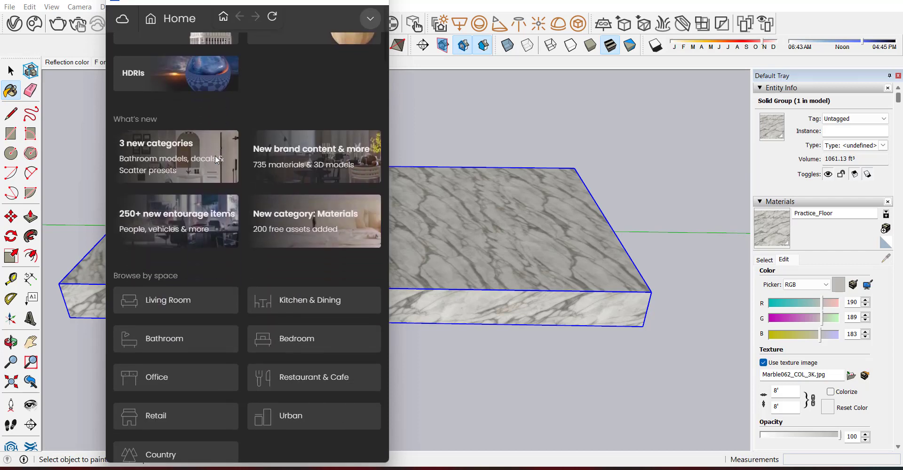
{"action": "scroll", "coordinate": [228, 231], "scroll_direction": "down", "scroll_amount": 9}
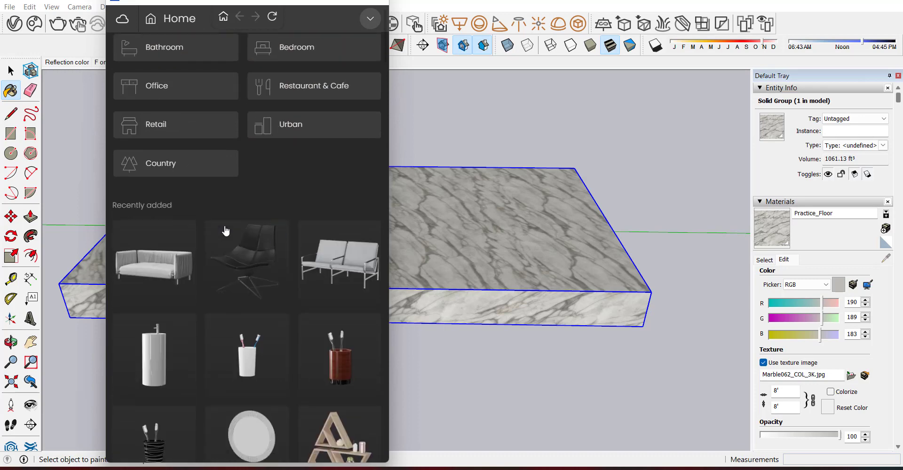
{"action": "scroll", "coordinate": [222, 214], "scroll_direction": "down", "scroll_amount": 10}
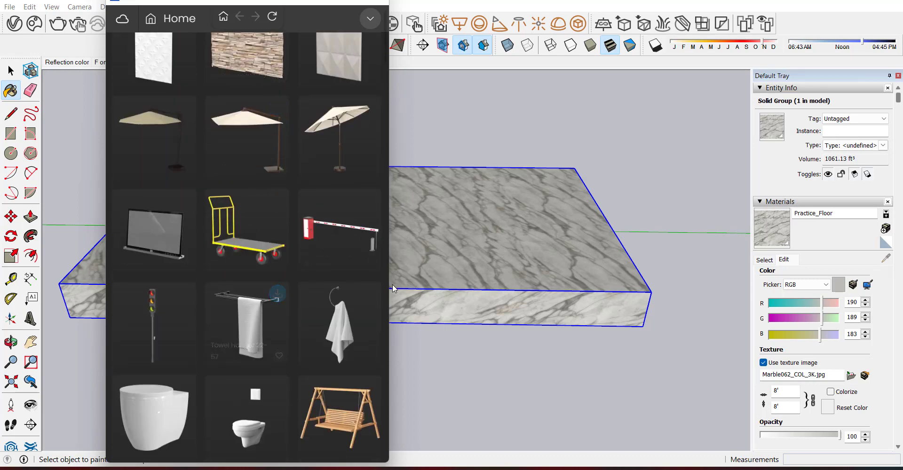
{"action": "scroll", "coordinate": [269, 259], "scroll_direction": "down", "scroll_amount": 20}
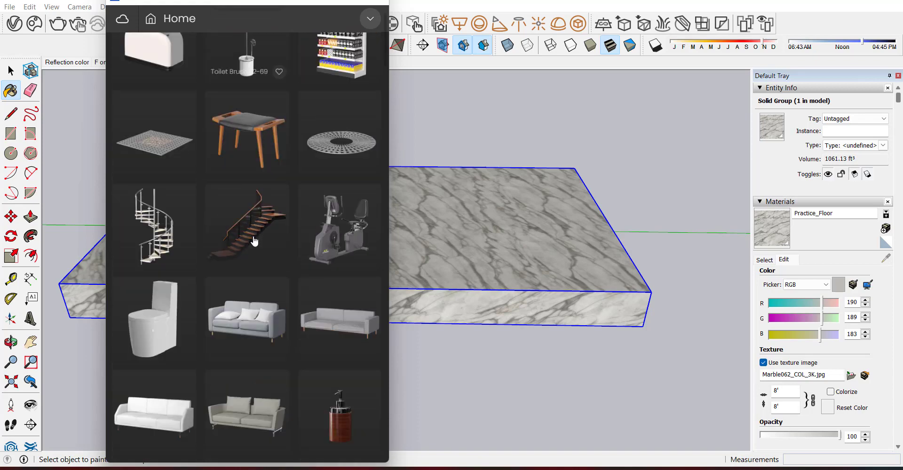
{"action": "scroll", "coordinate": [234, 259], "scroll_direction": "up", "scroll_amount": 20}
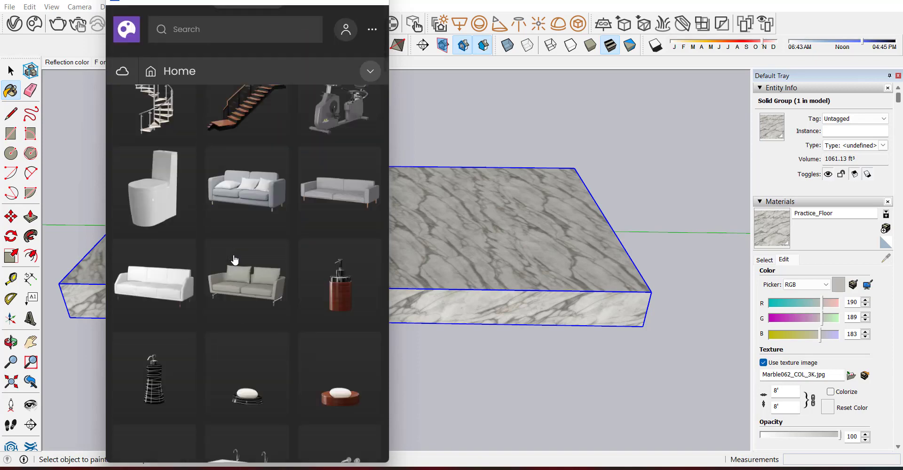
{"action": "scroll", "coordinate": [234, 260], "scroll_direction": "up", "scroll_amount": 10}
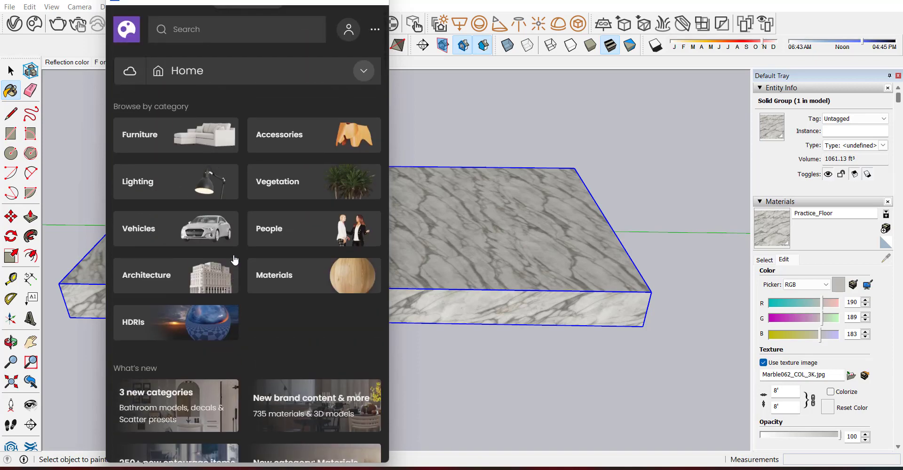